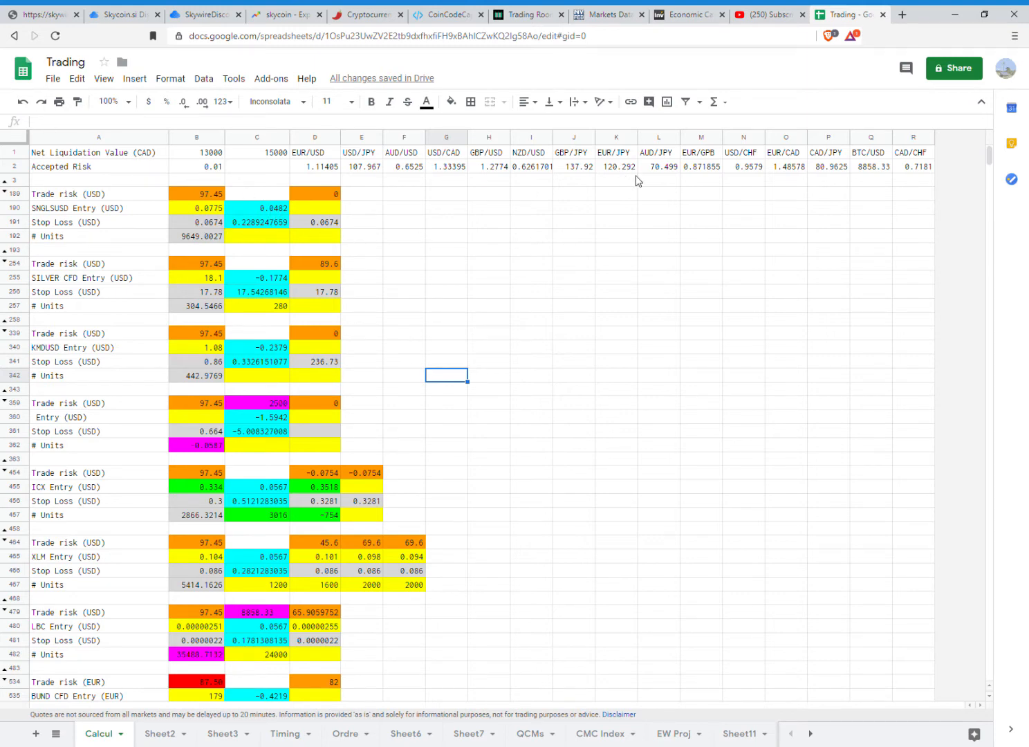
Examine the currency rate formulas in D2:R2 and the net liquidation value and accepted risk cells
{"action": "left_click_drag", "start_coordinate": [912, 157], "coordinate": [304, 168]}
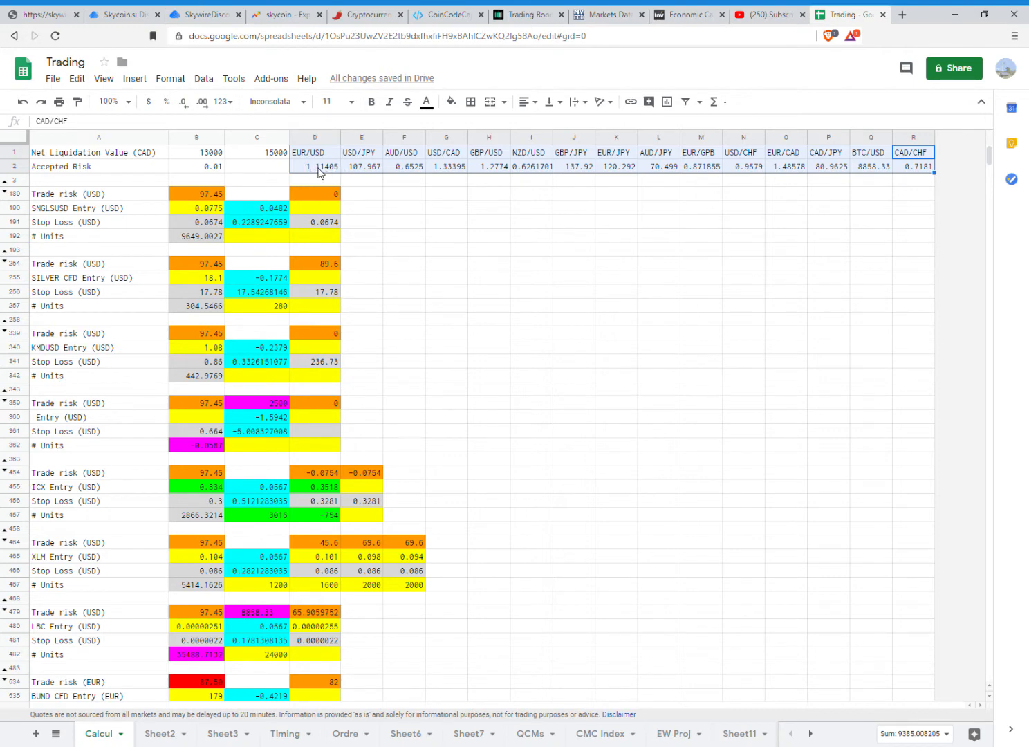
{"action": "left_click", "coordinate": [318, 170]}
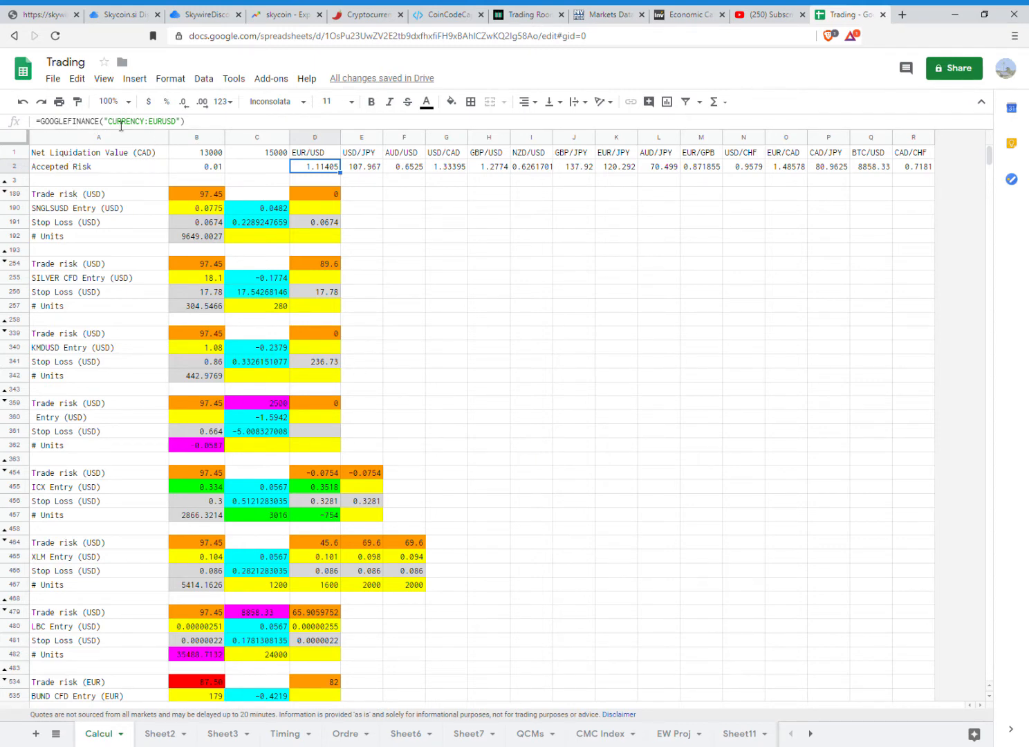
{"action": "left_click", "coordinate": [362, 170]}
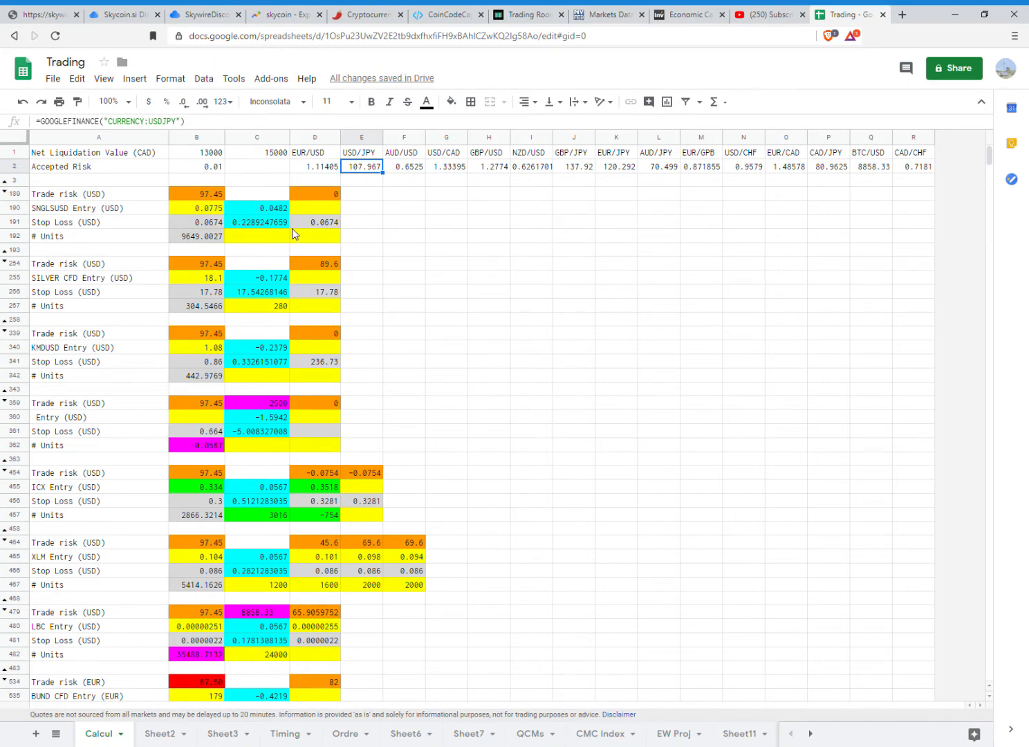
{"action": "left_click", "coordinate": [247, 169]}
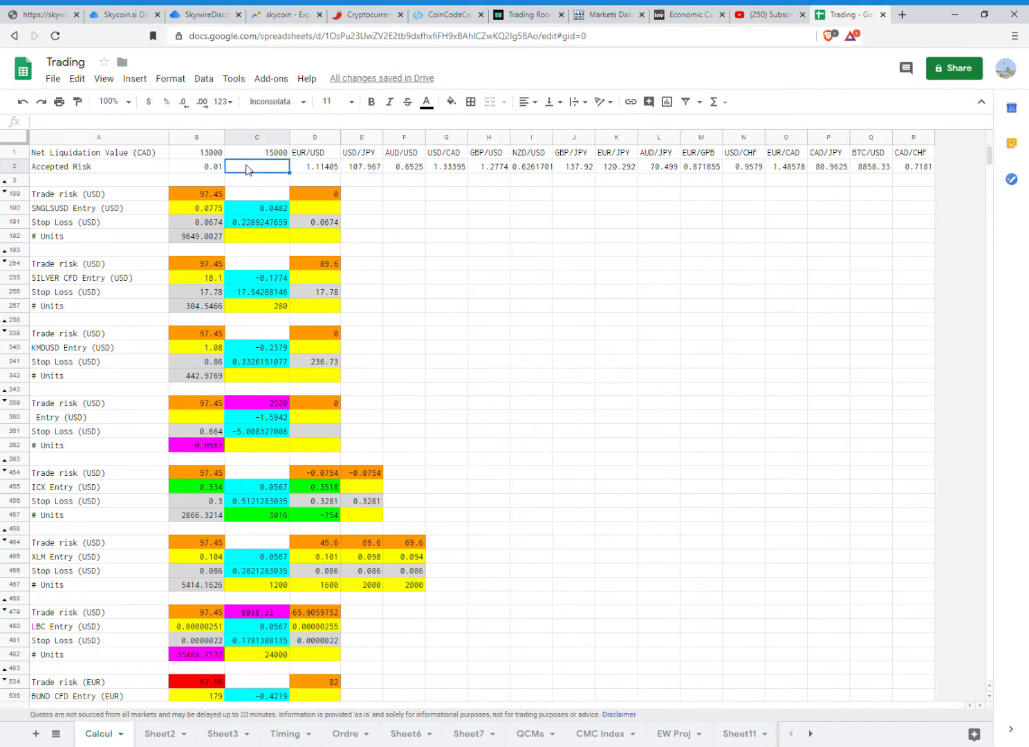
{"action": "left_click_drag", "start_coordinate": [247, 169], "coordinate": [253, 156]}
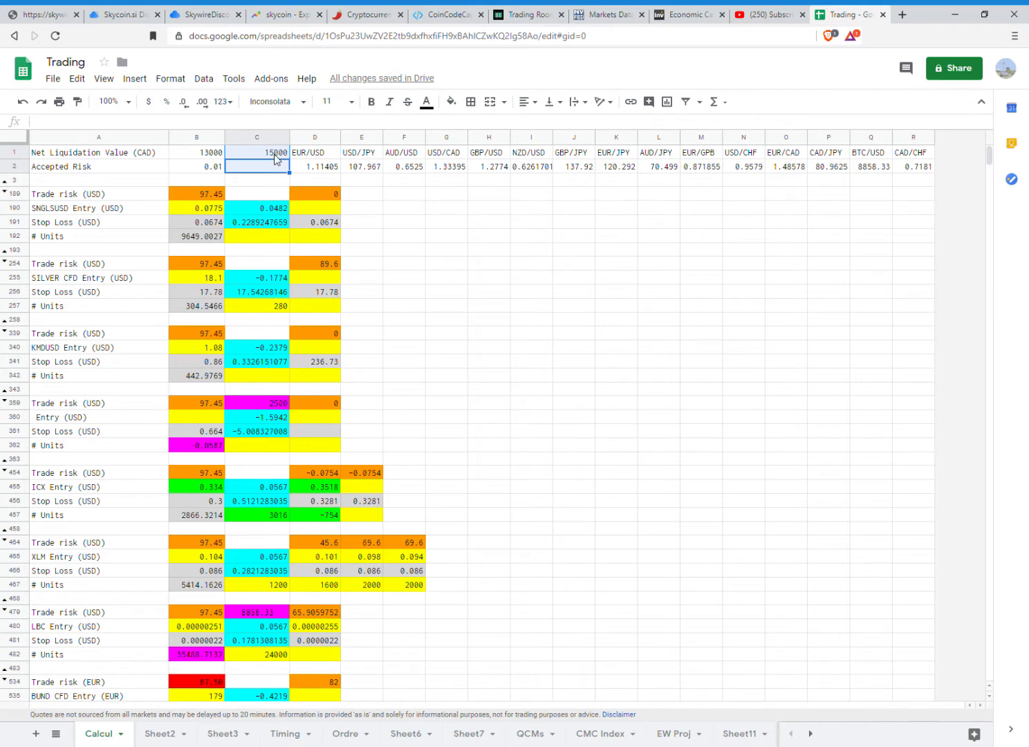
{"action": "left_click", "coordinate": [97, 158]}
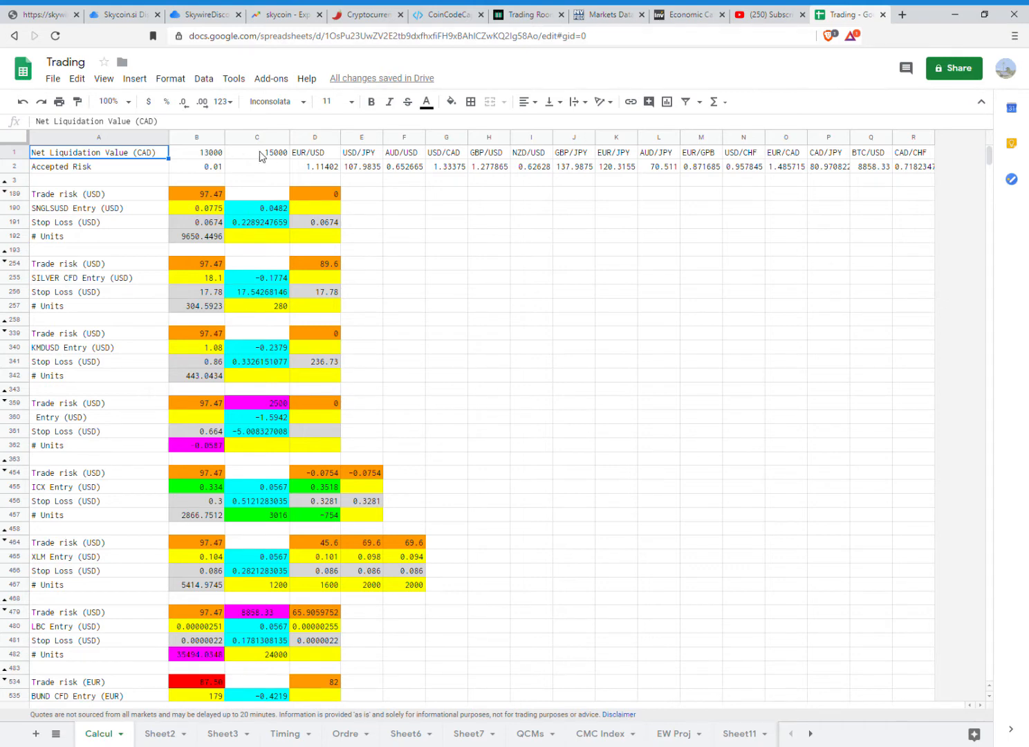
{"action": "left_click", "coordinate": [107, 172]}
{"action": "left_click", "coordinate": [211, 167]}
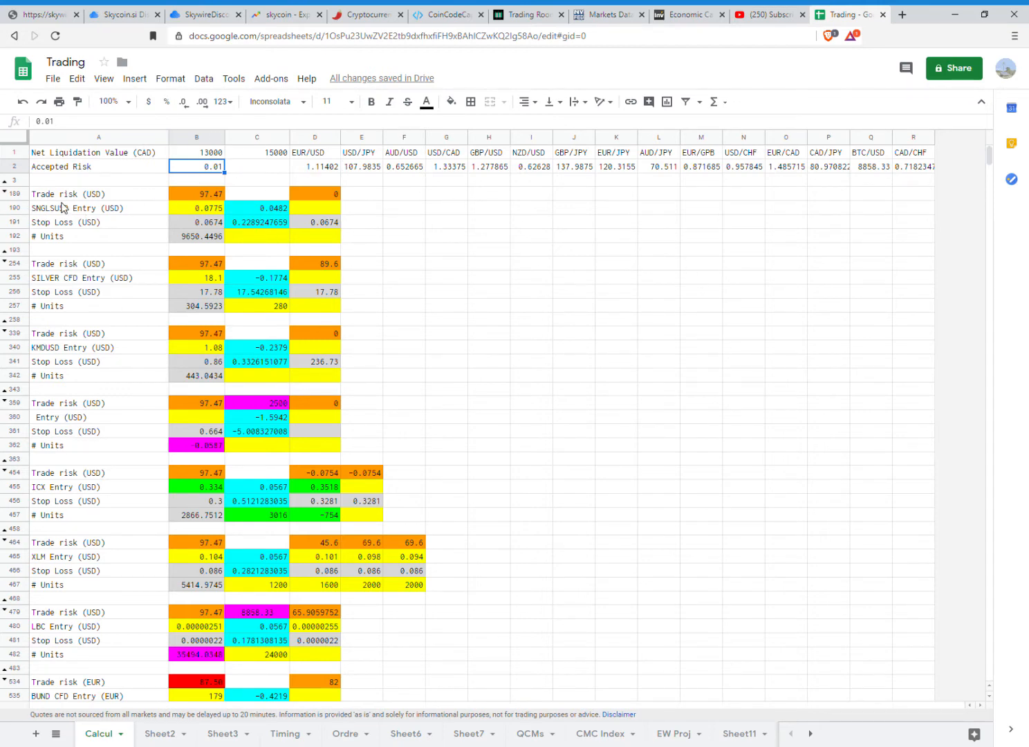
Look over the individual trade blocks down to the last ones, including each row label of the SILVER - SLV block
{"action": "left_click_drag", "start_coordinate": [57, 198], "coordinate": [584, 235]}
{"action": "left_click_drag", "start_coordinate": [60, 473], "coordinate": [572, 526]}
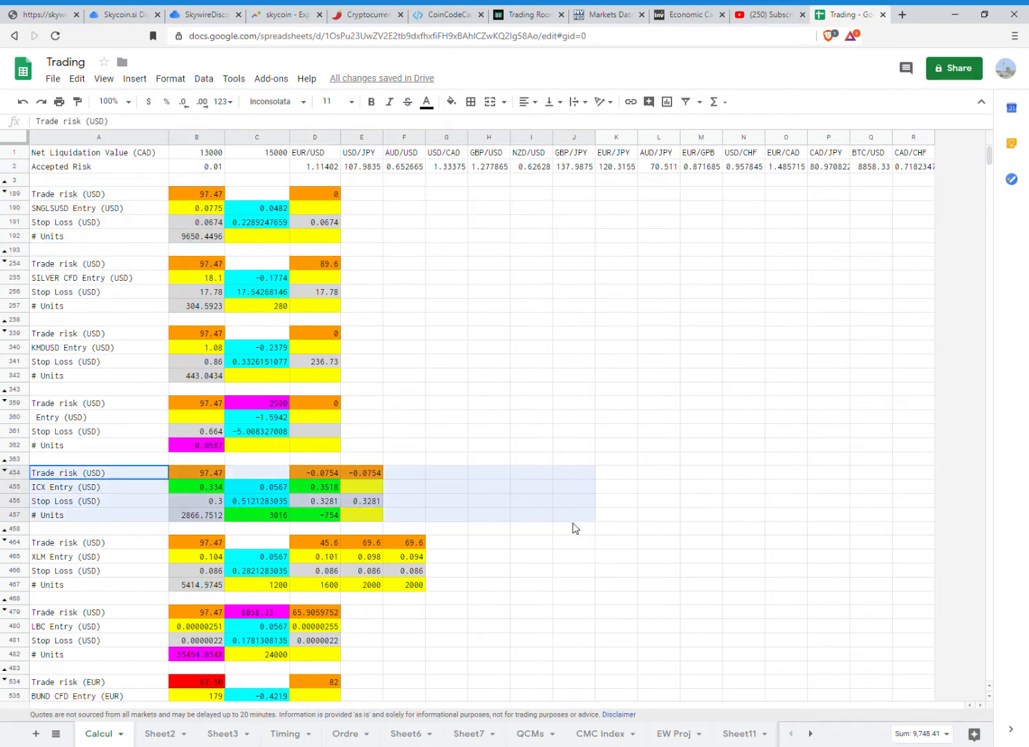
{"action": "left_click", "coordinate": [788, 237]}
{"action": "left_click_drag", "start_coordinate": [989, 159], "coordinate": [1006, 282]}
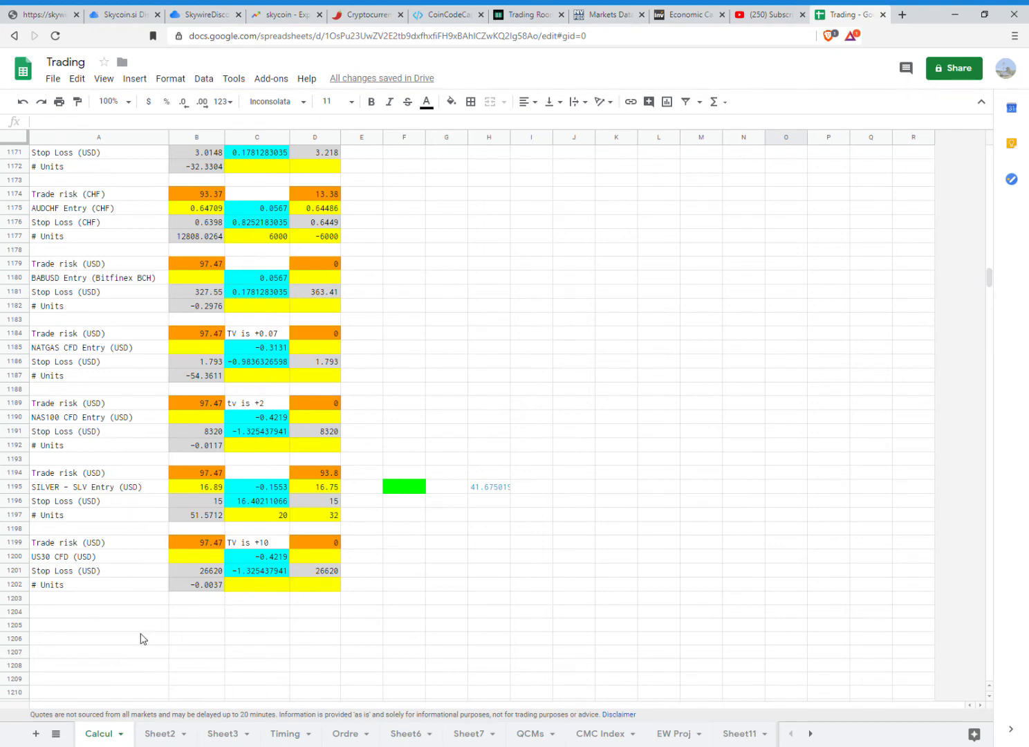
{"action": "left_click_drag", "start_coordinate": [100, 613], "coordinate": [328, 689]}
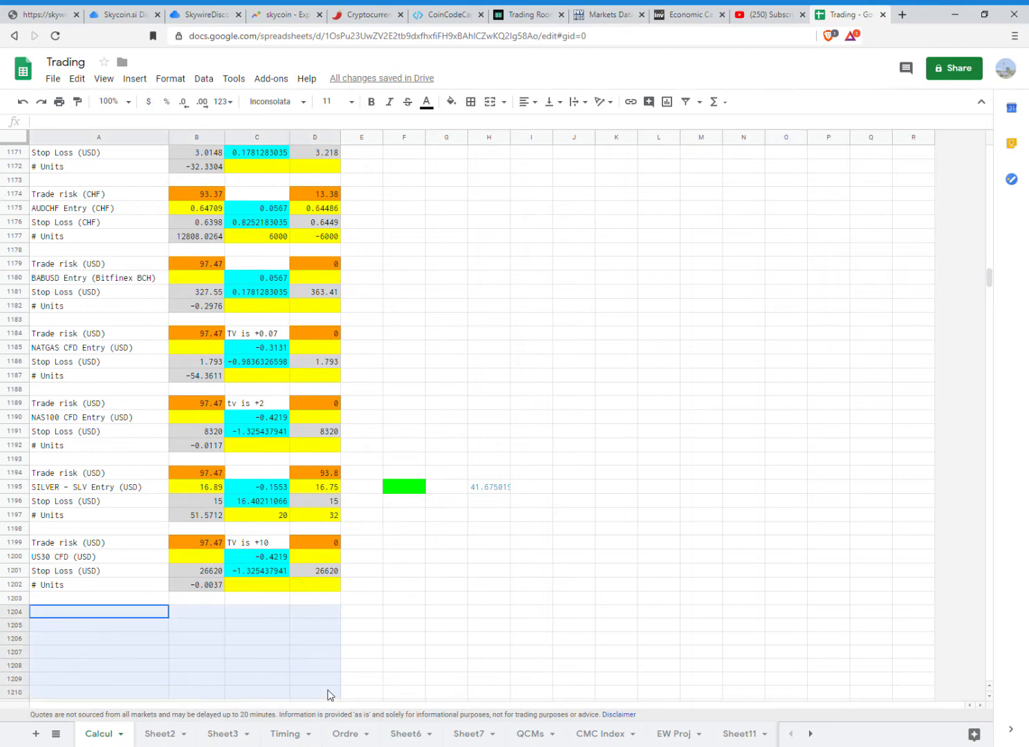
{"action": "left_click", "coordinate": [401, 638]}
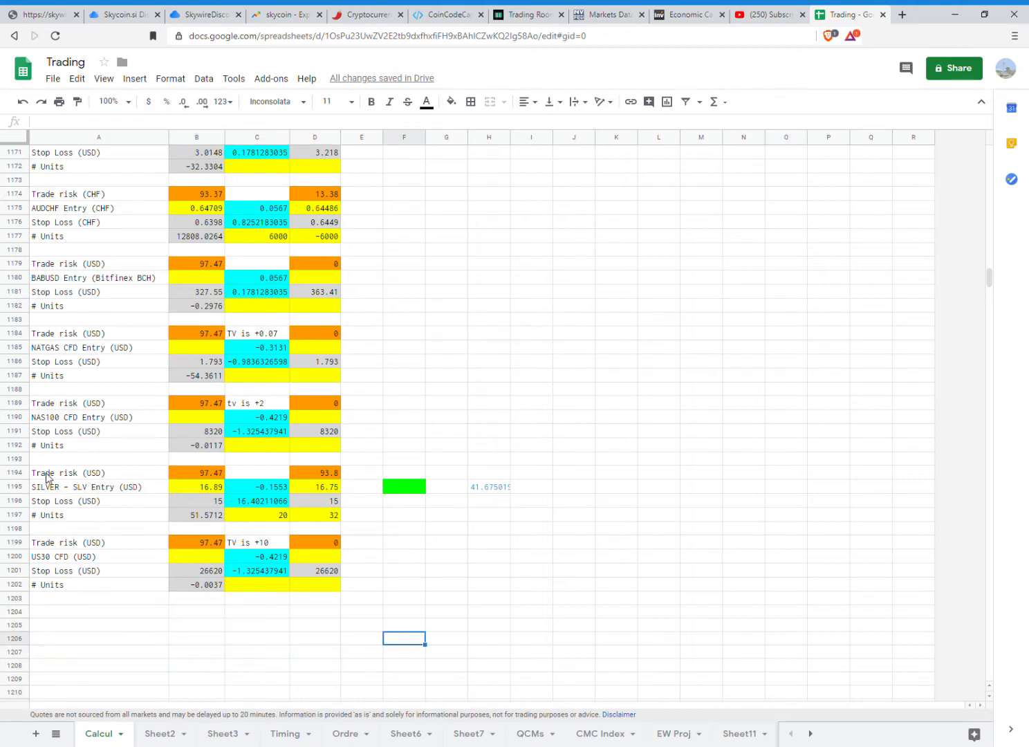
{"action": "left_click", "coordinate": [76, 474]}
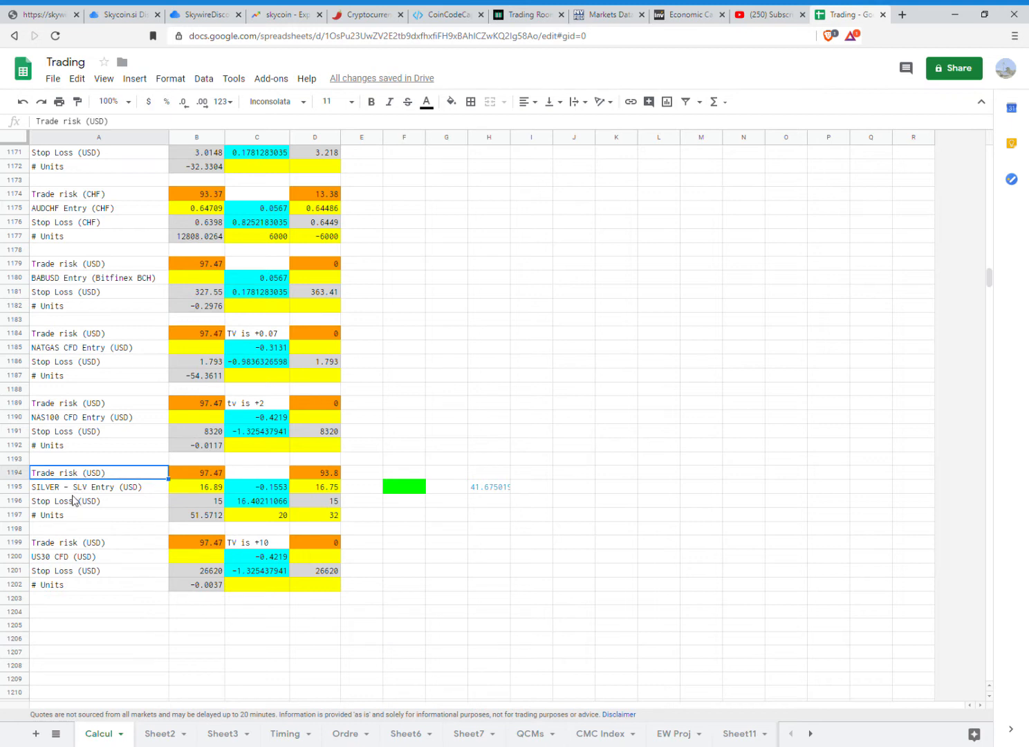
{"action": "left_click", "coordinate": [72, 491]}
{"action": "left_click", "coordinate": [69, 504]}
{"action": "left_click", "coordinate": [61, 519]}
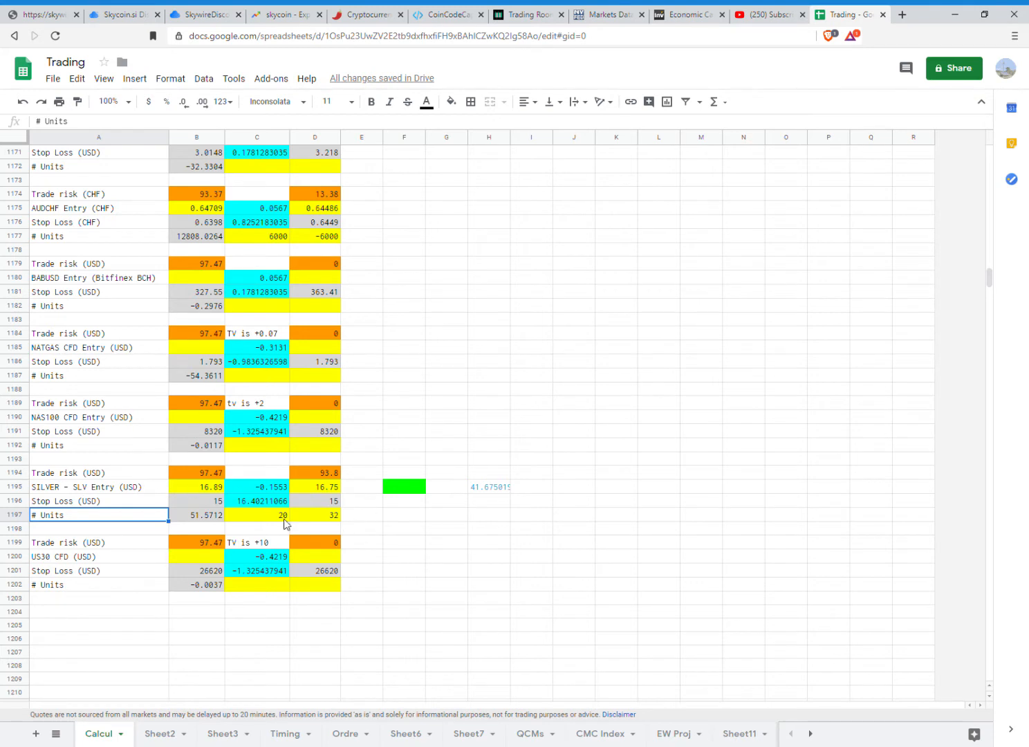
Inspect the trade risk formula in B1194 and B189 and the net liquidation value cell it references in row 1
{"action": "left_click", "coordinate": [192, 473]}
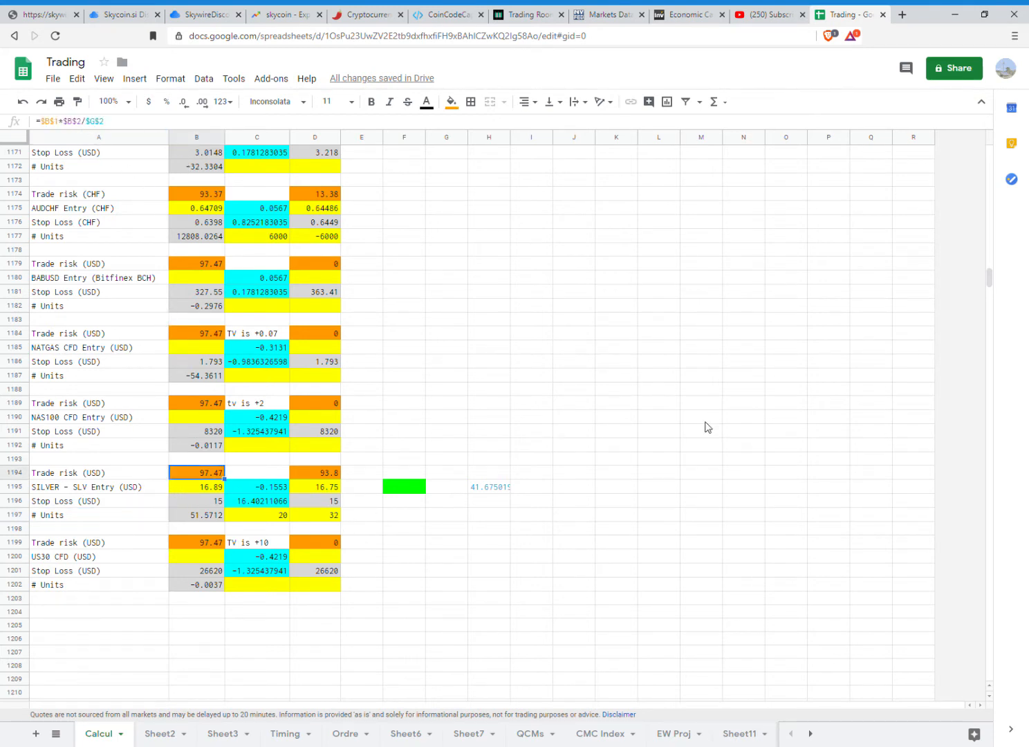
{"action": "left_click_drag", "start_coordinate": [989, 280], "coordinate": [994, 146]}
{"action": "left_click", "coordinate": [190, 191]}
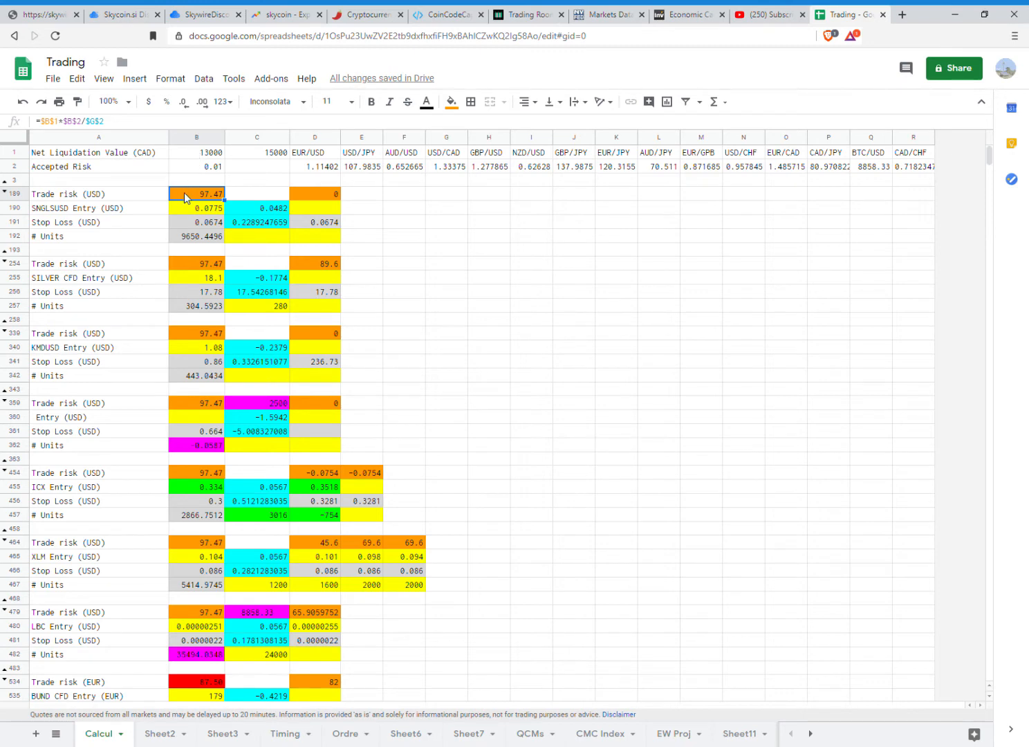
{"action": "left_click", "coordinate": [155, 117]}
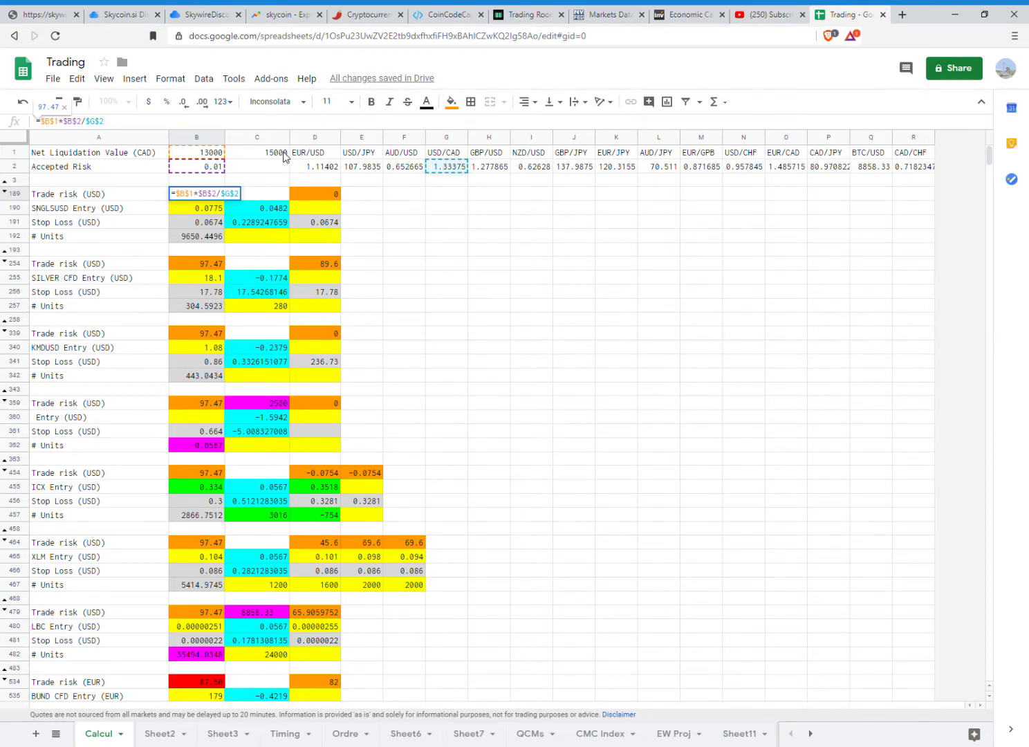
{"action": "left_click", "coordinate": [191, 155]}
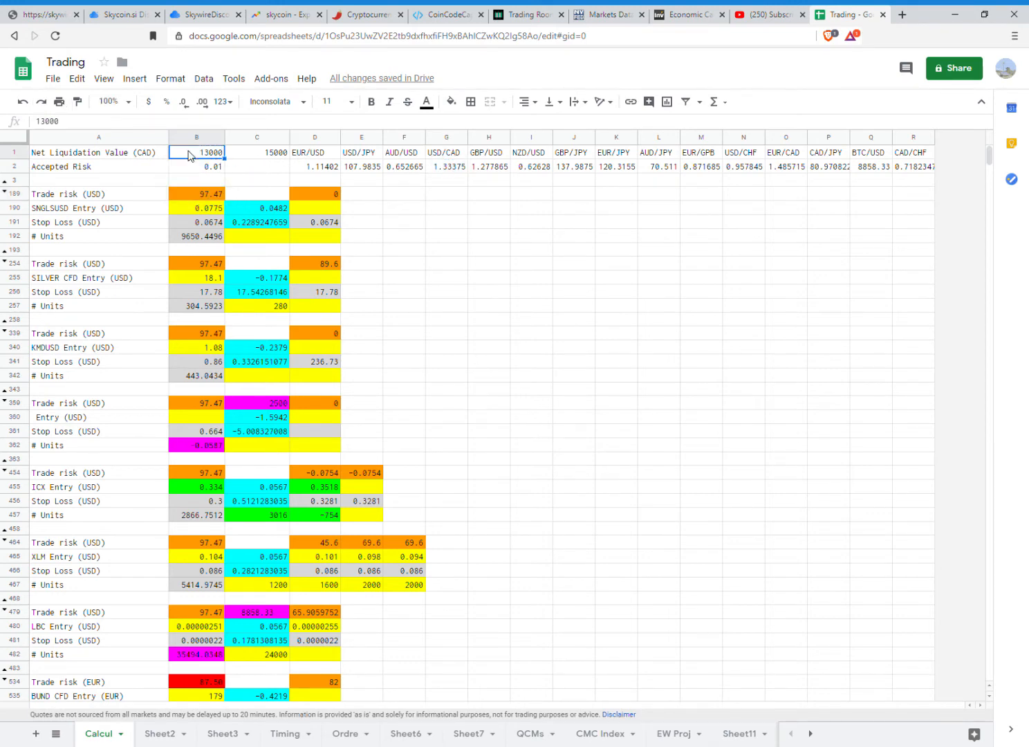
{"action": "left_click", "coordinate": [196, 195]}
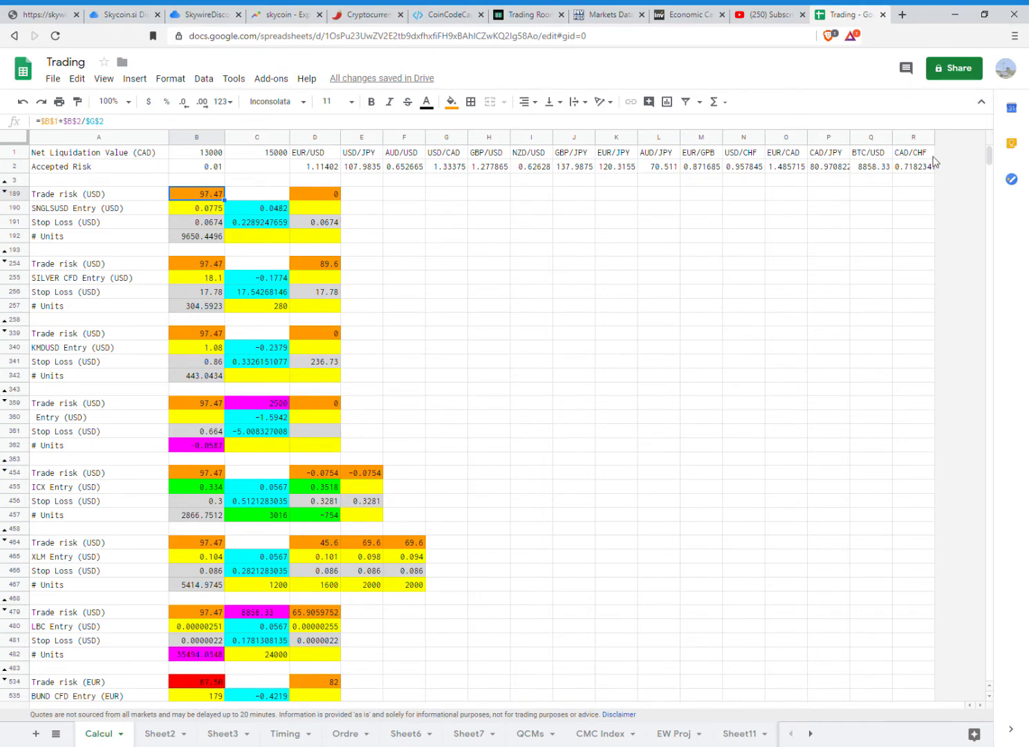
Set the SILVER - SLV entry price in B1195 to 15.56
{"action": "left_click_drag", "start_coordinate": [989, 158], "coordinate": [977, 280]}
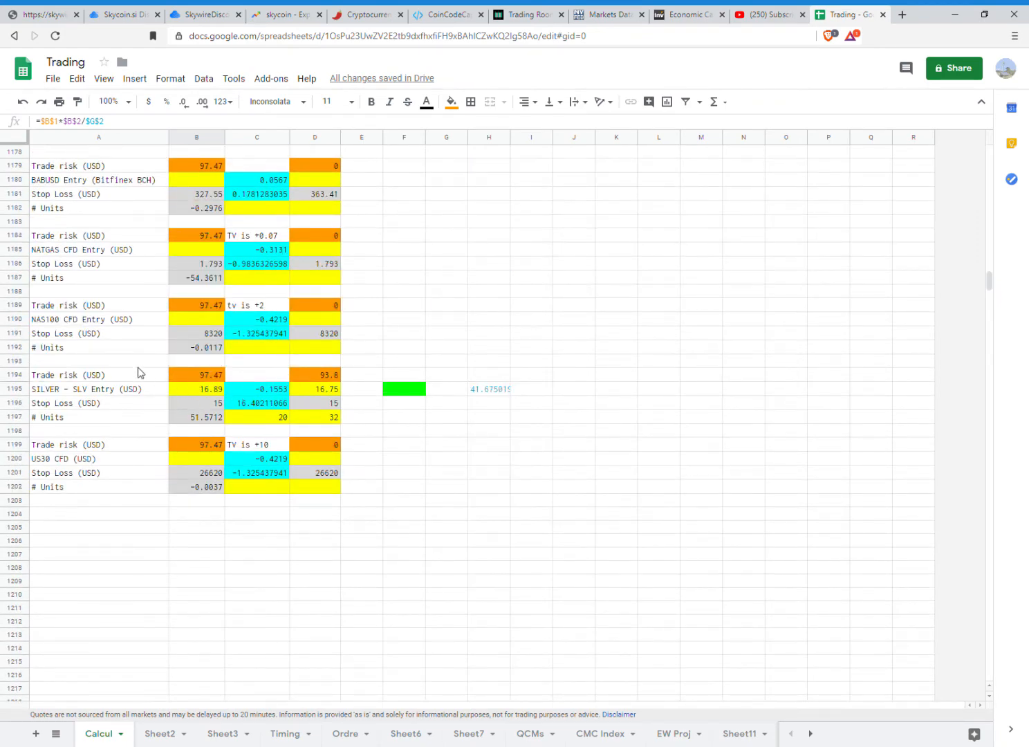
{"action": "left_click", "coordinate": [66, 394]}
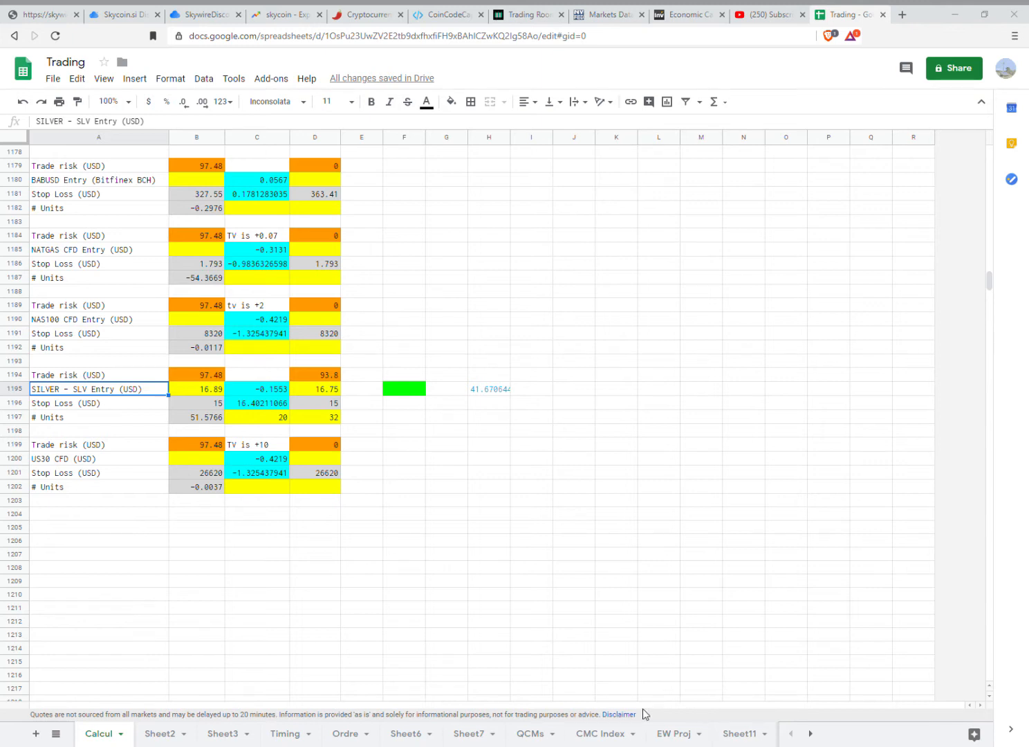
{"action": "left_click", "coordinate": [186, 388]}
{"action": "type", "text": "15.56"}
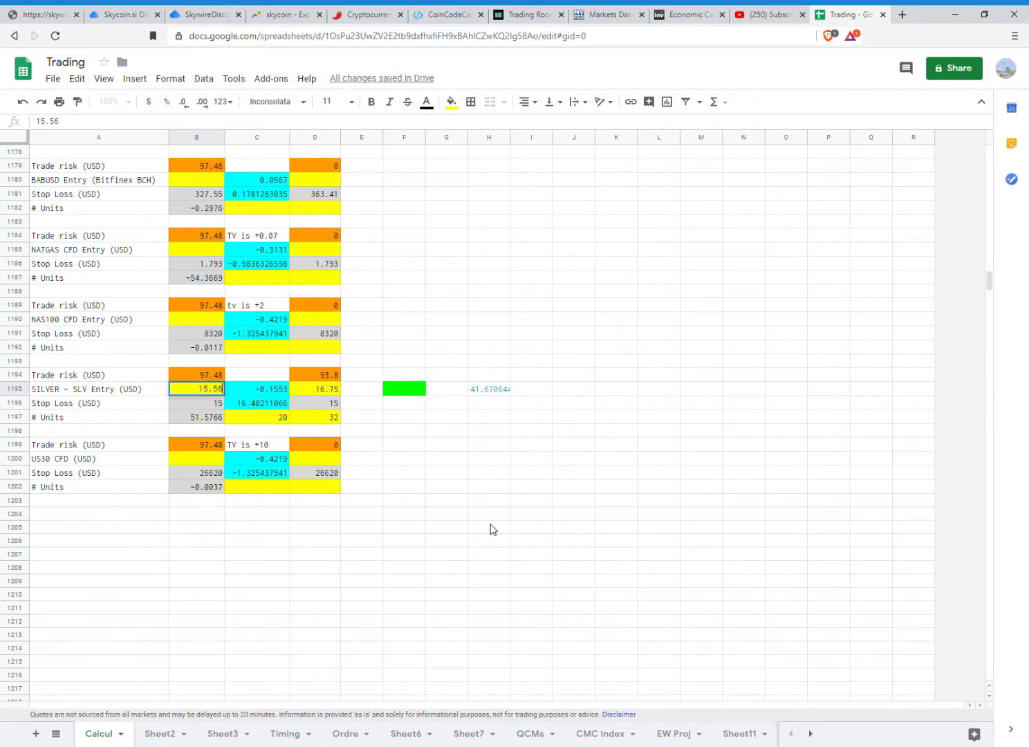
{"action": "key", "text": "Tab"}
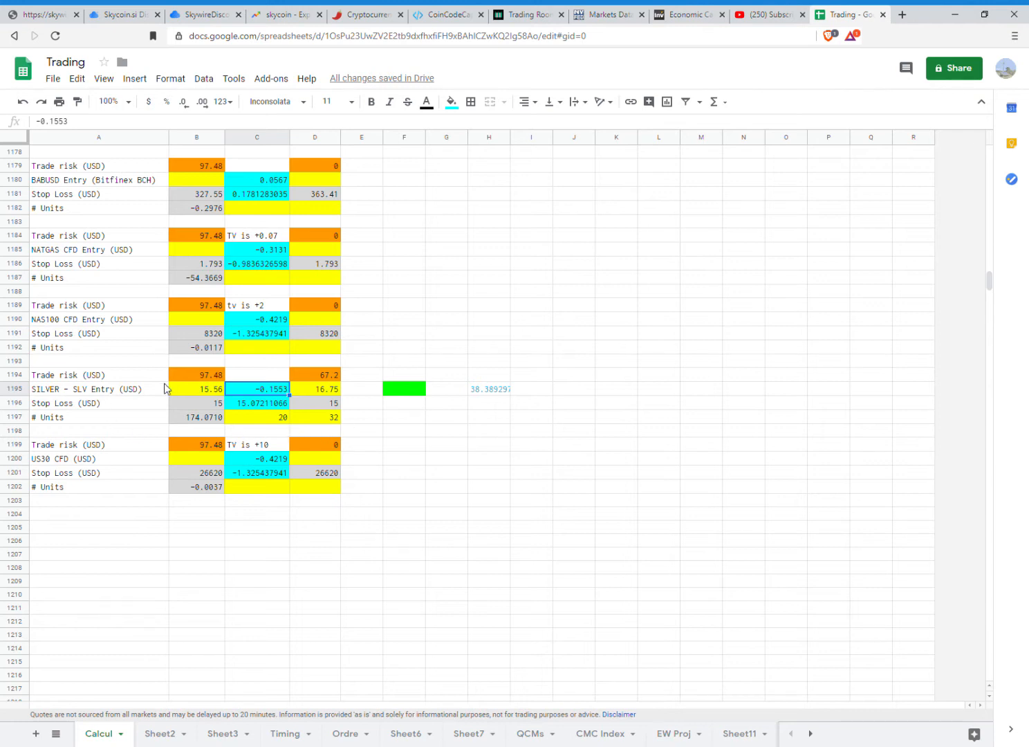
Review the trade risk, entry price and stop loss values in column B of the SILVER - SLV block
{"action": "left_click", "coordinate": [198, 392]}
{"action": "left_click", "coordinate": [191, 406]}
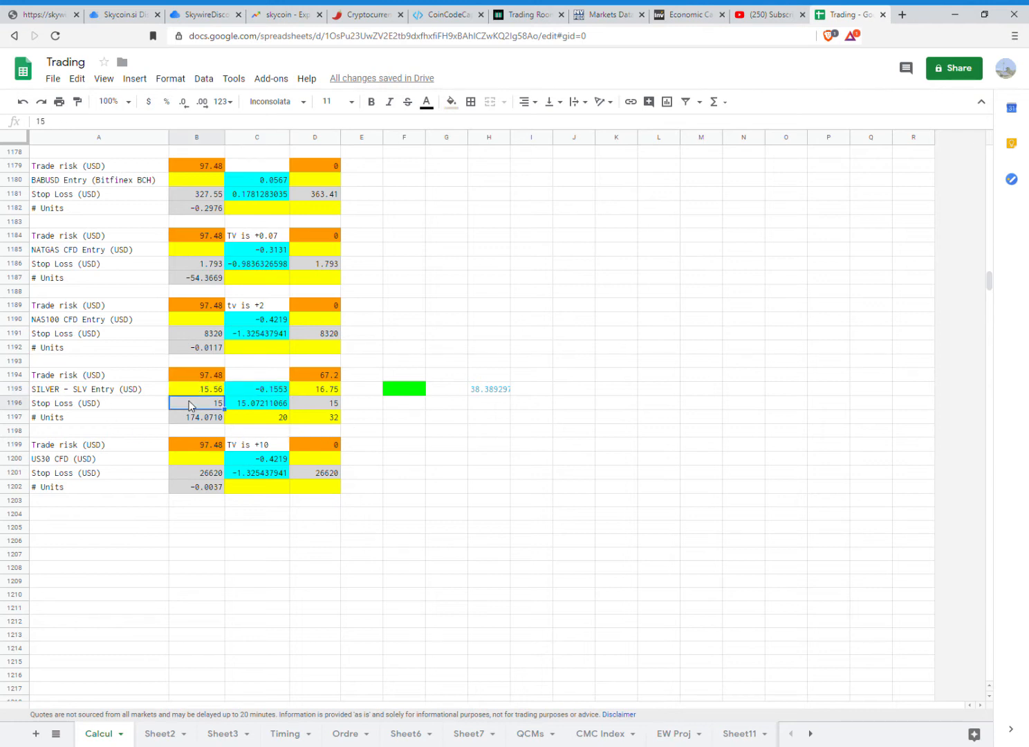
{"action": "left_click", "coordinate": [193, 374]}
{"action": "left_click", "coordinate": [191, 387]}
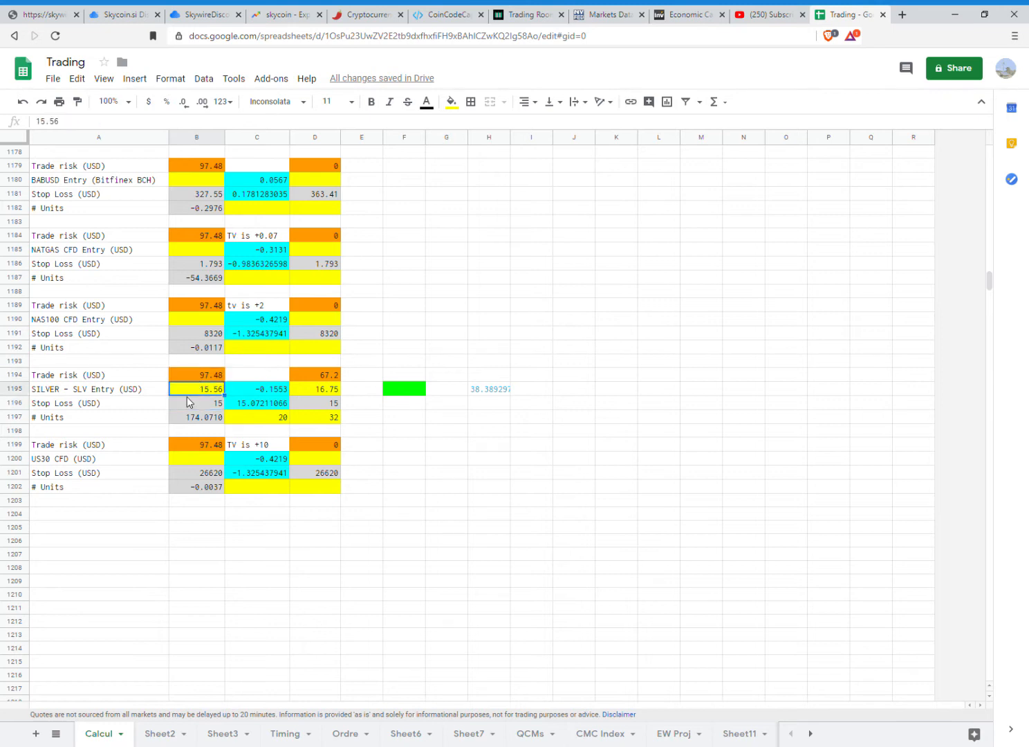
{"action": "left_click", "coordinate": [187, 404]}
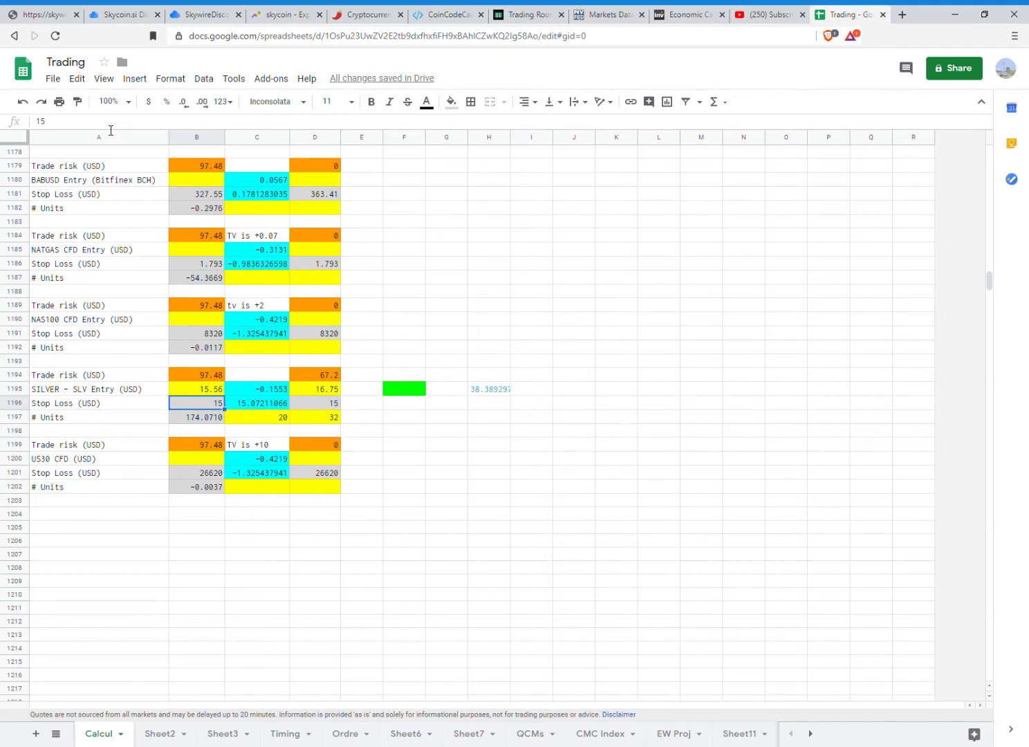
{"action": "left_click", "coordinate": [35, 122]}
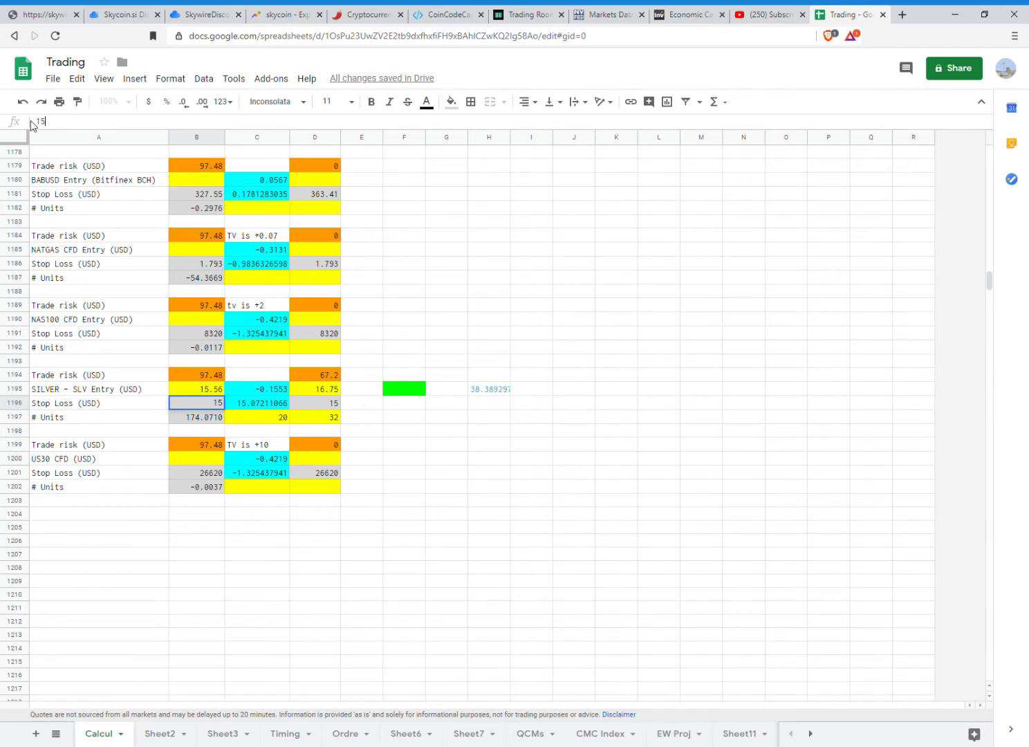
Inspect the # Units formula in B1197 and the entry and stop loss cells it references
{"action": "left_click", "coordinate": [193, 422]}
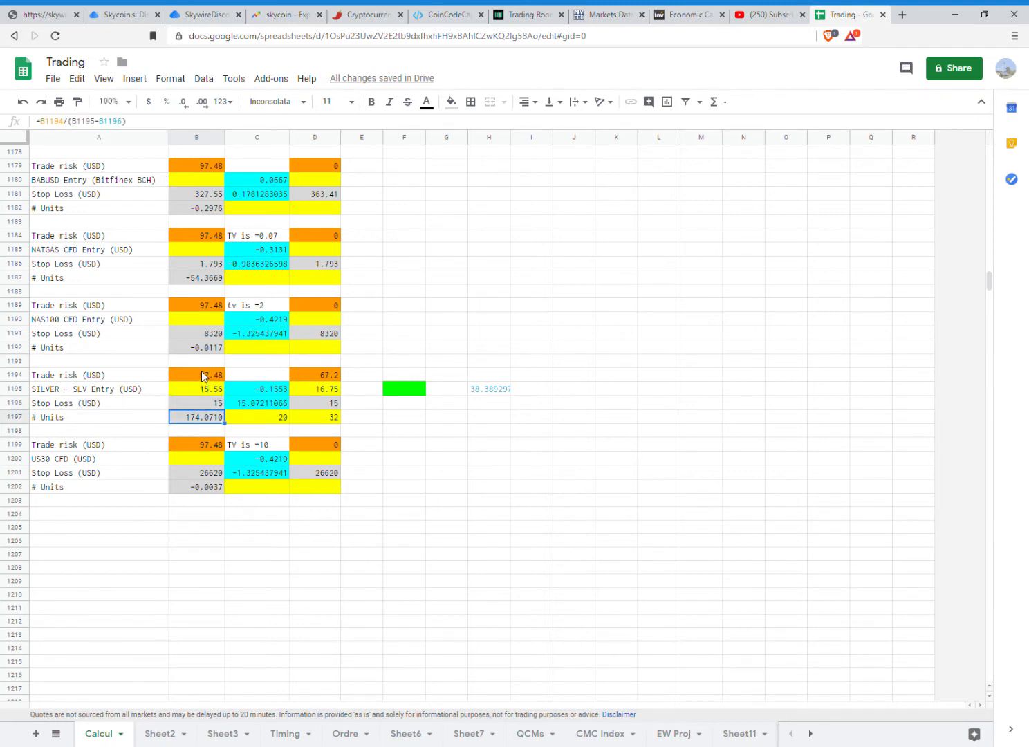
{"action": "left_click", "coordinate": [191, 390]}
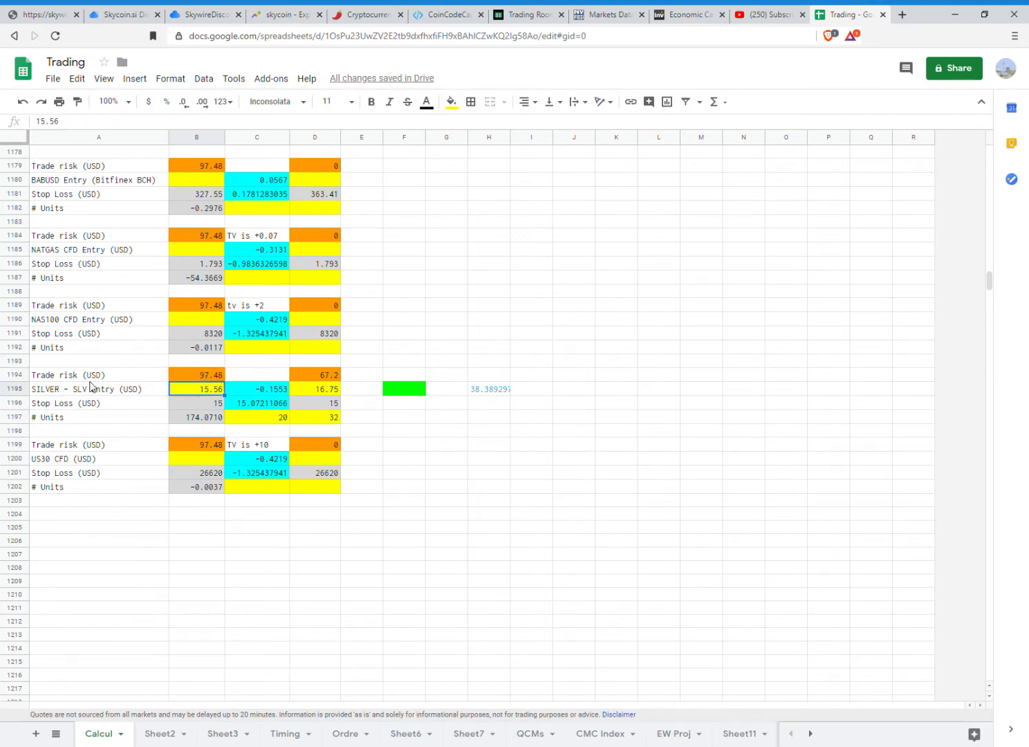
{"action": "left_click", "coordinate": [206, 406]}
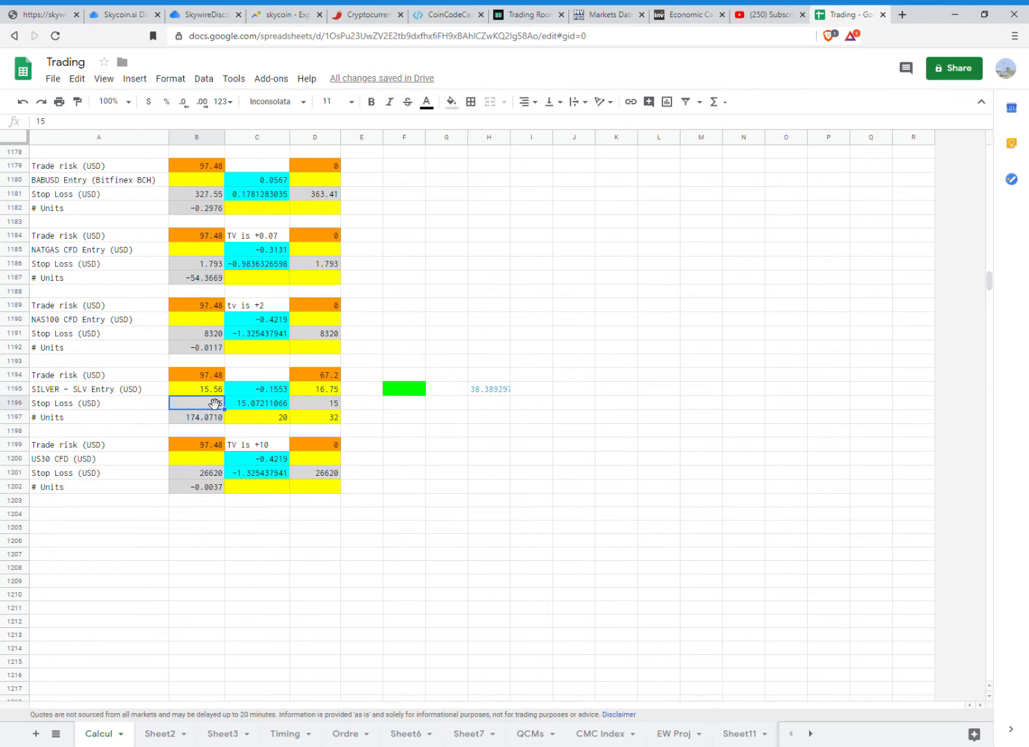
{"action": "left_click", "coordinate": [205, 419]}
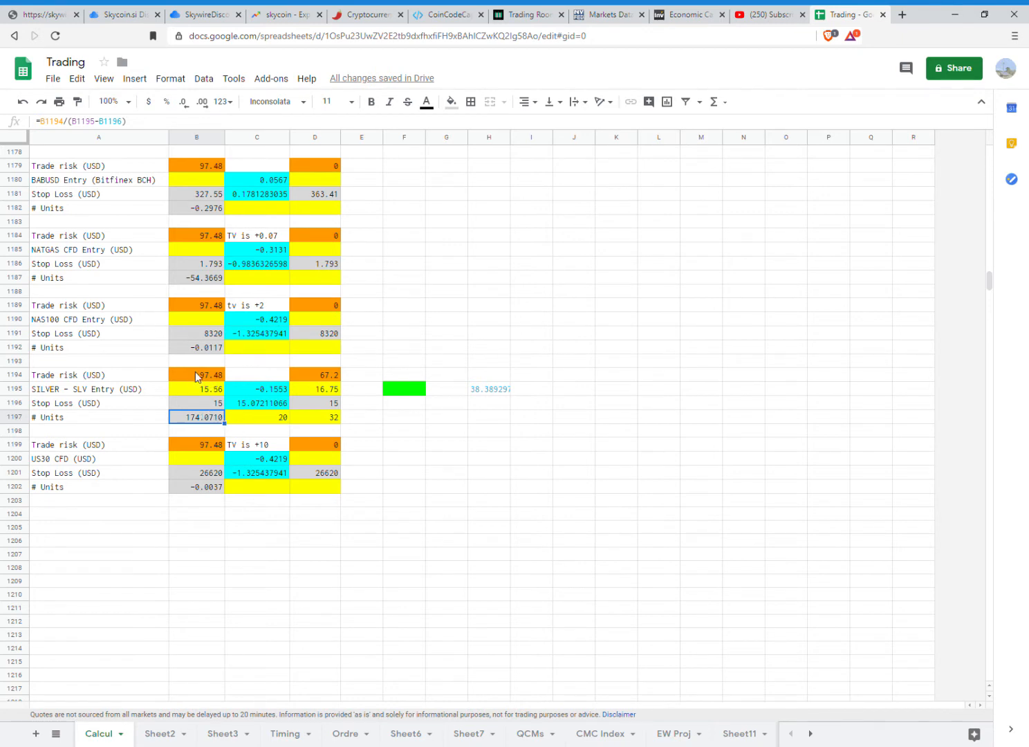
{"action": "left_click", "coordinate": [186, 125]}
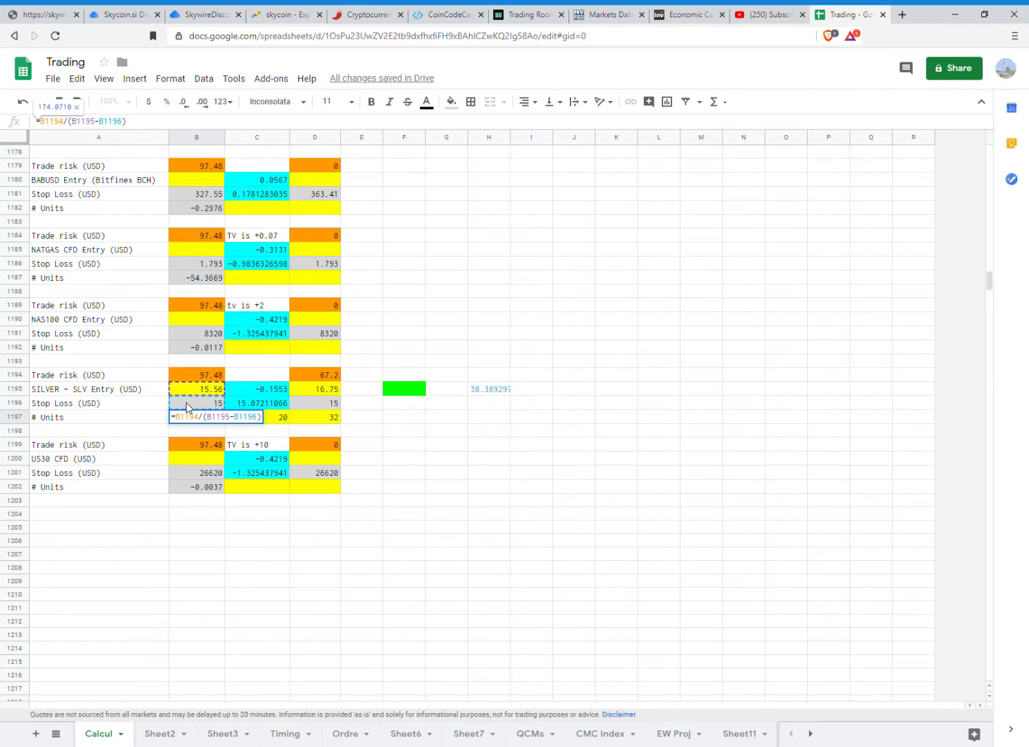
{"action": "key", "text": "Return"}
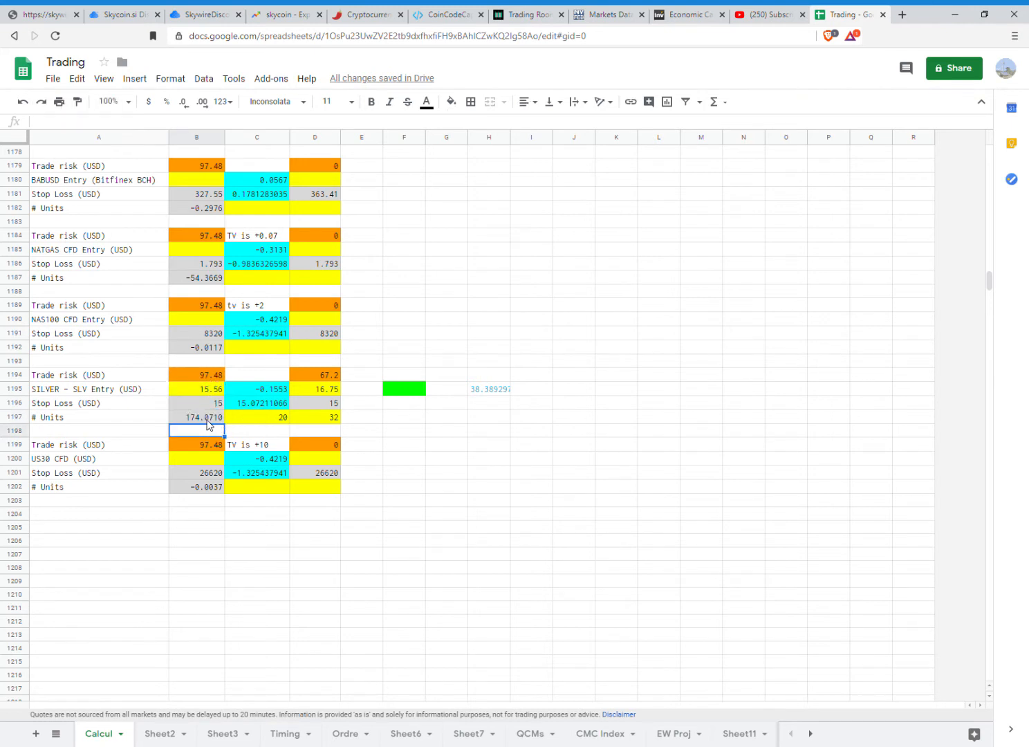
{"action": "key", "text": "Up"}
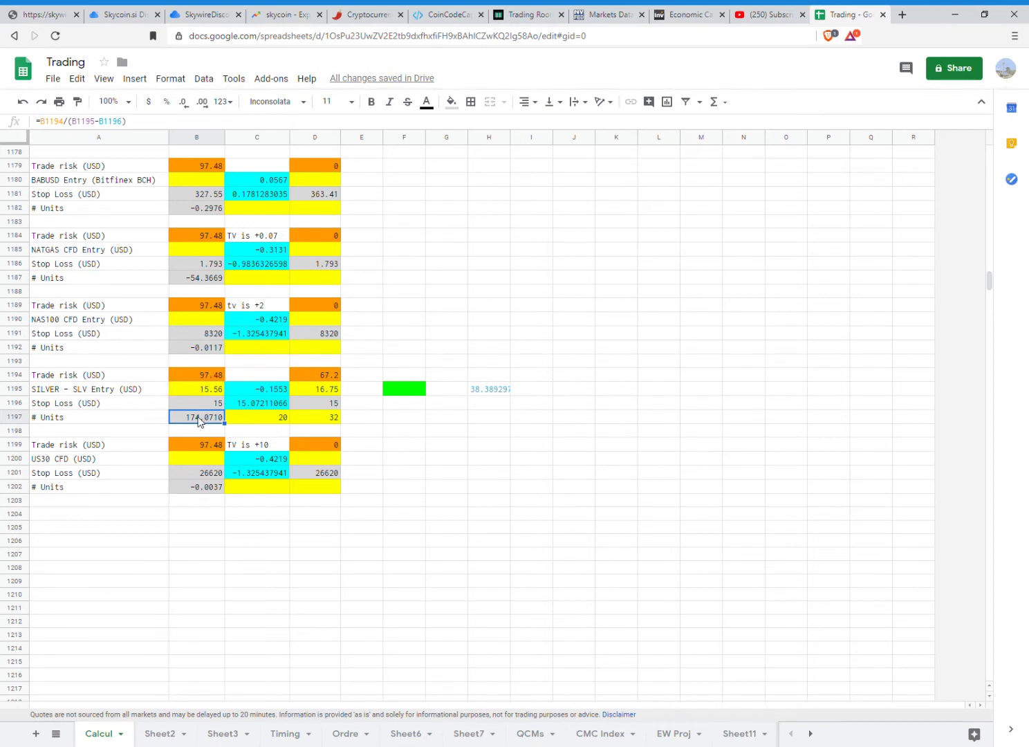
Set the first position's number of units in C1197 of the SILVER - SLV block to 174
{"action": "left_click", "coordinate": [270, 422]}
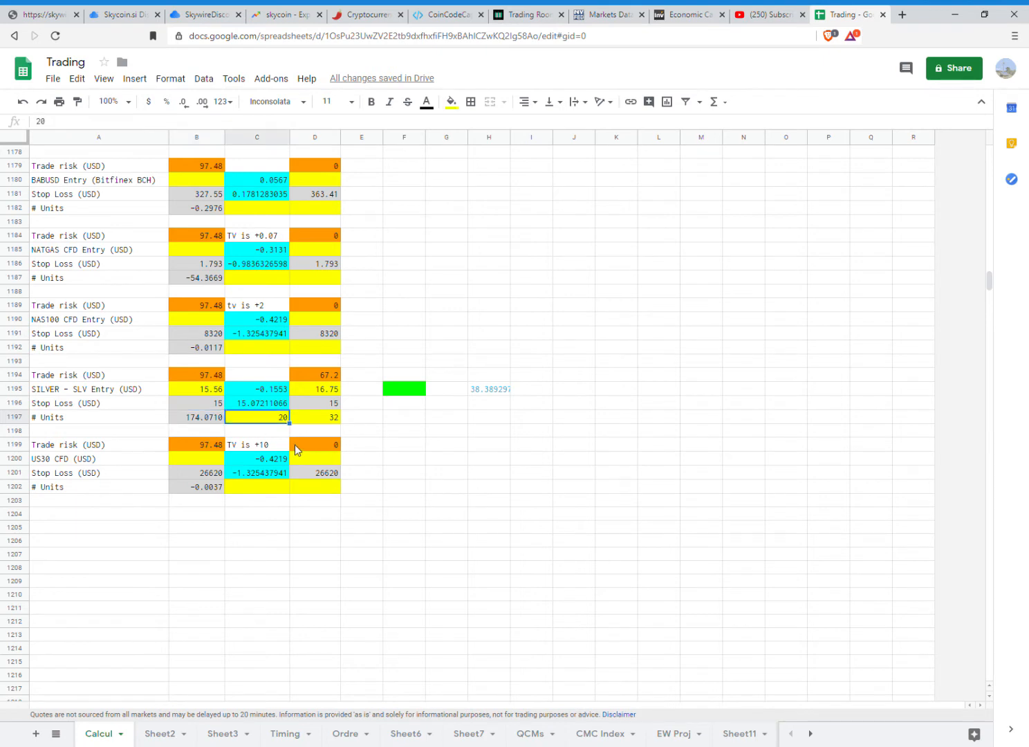
{"action": "type", "text": "174"}
{"action": "key", "text": "Return"}
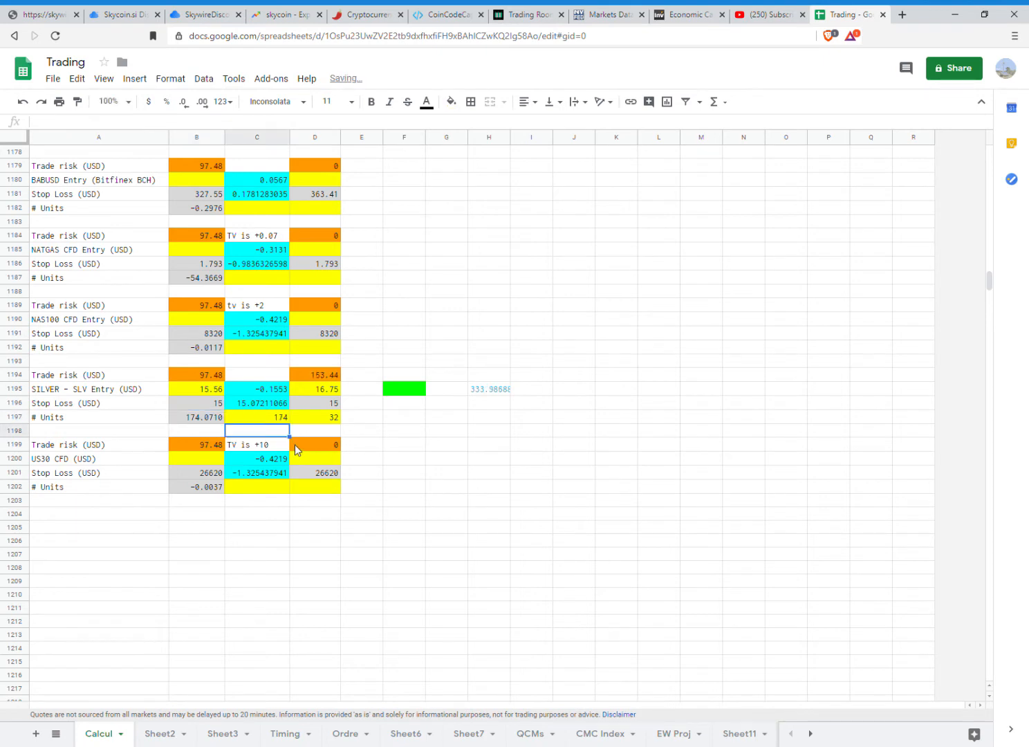
Inspect the trade risk formula in D1194 and the stop loss in D1196 of the SILVER - SLV block
{"action": "left_click", "coordinate": [326, 375]}
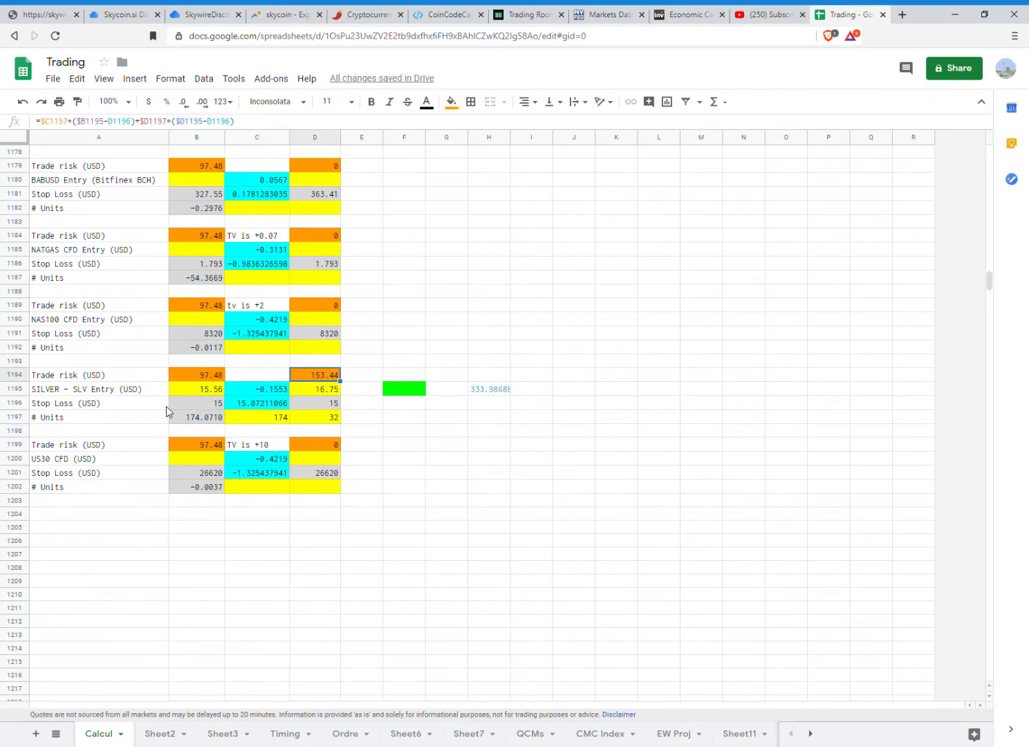
{"action": "left_click", "coordinate": [320, 402]}
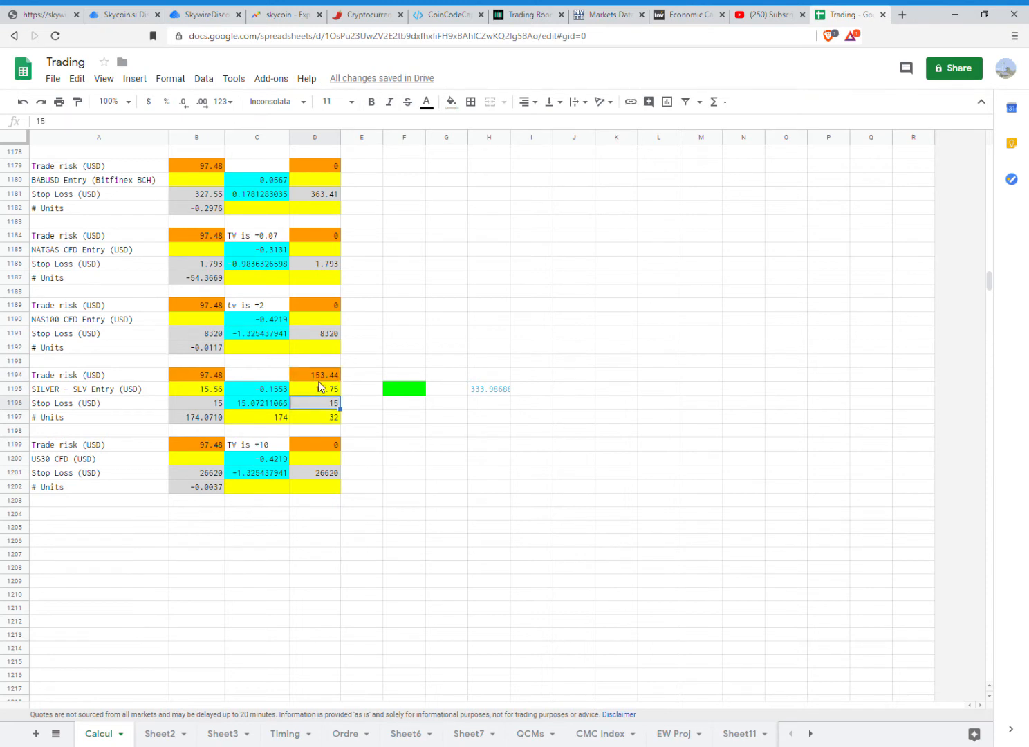
{"action": "left_click", "coordinate": [325, 375]}
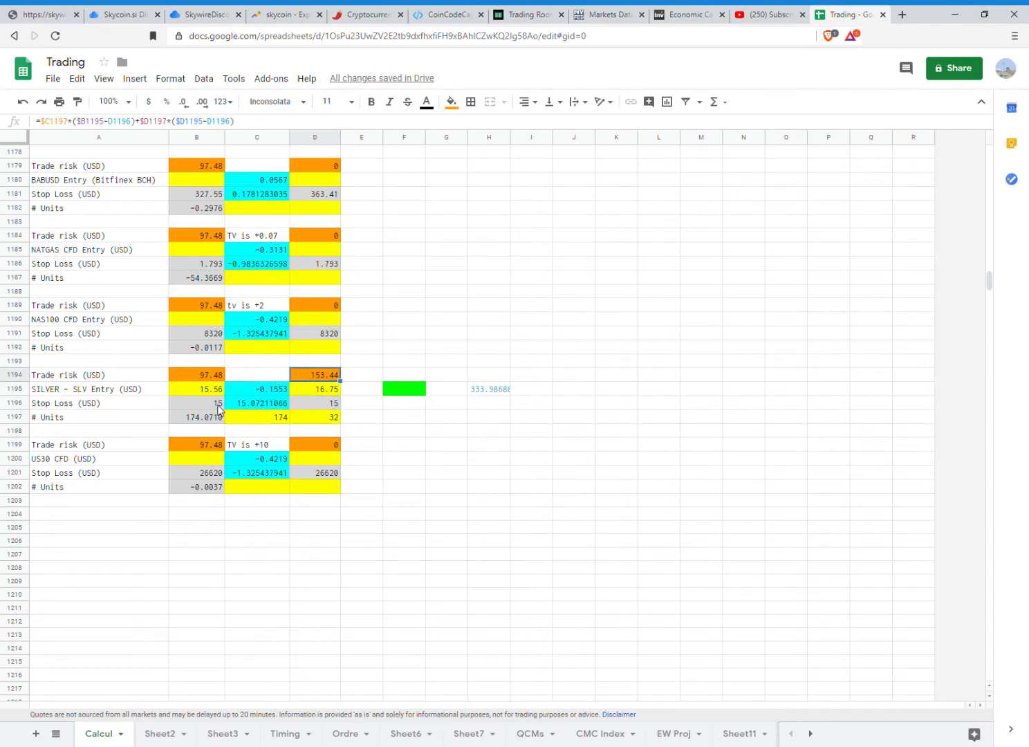
Clear the second position's entry price in D1195 and number of units in D1197 of the SILVER - SLV block
{"action": "left_click", "coordinate": [320, 385]}
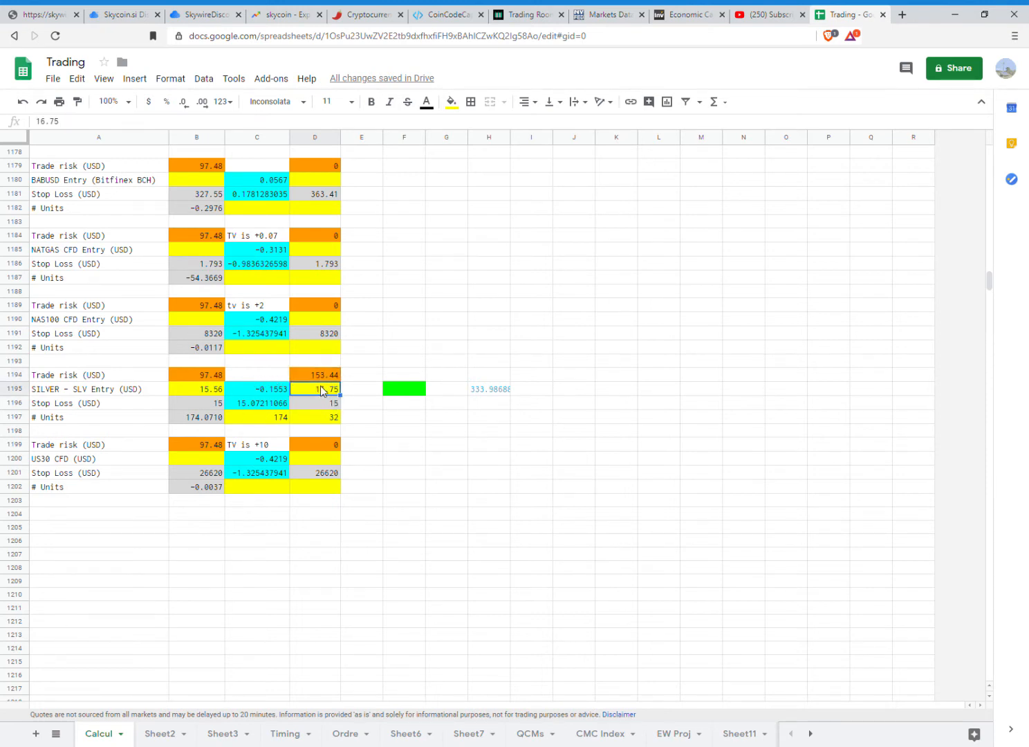
{"action": "key", "text": "Delete"}
{"action": "left_click", "coordinate": [302, 421]}
{"action": "key", "text": "Delete"}
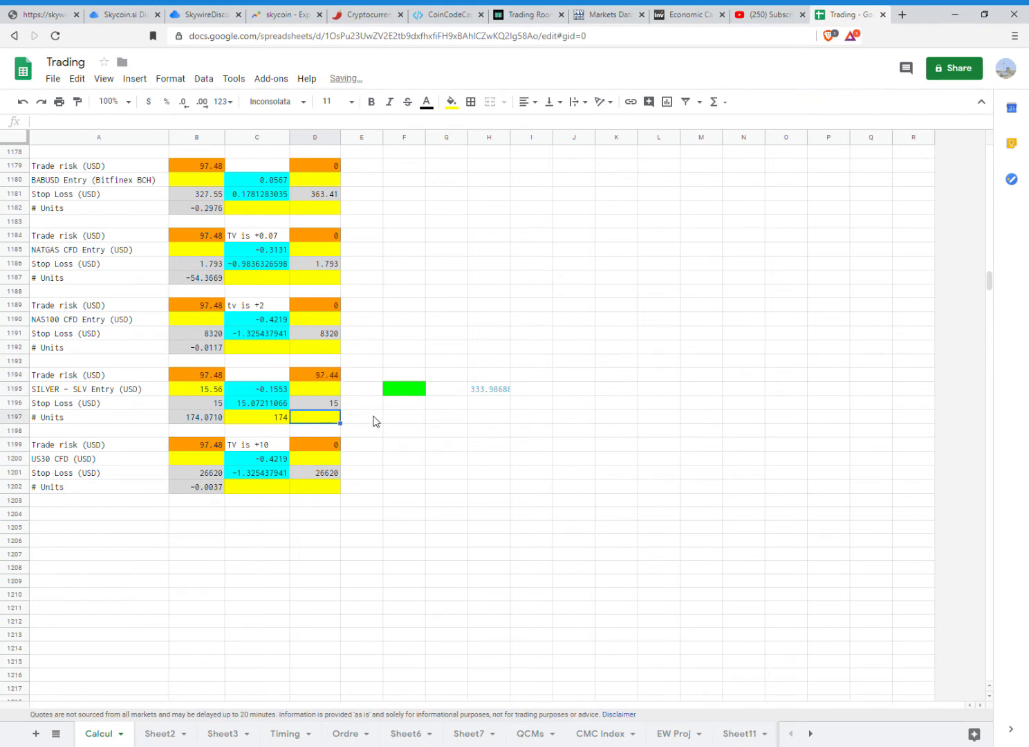
Compare the accepted trade risk in B1194 with the position's risk formula in D1194, checking the entry price and units it uses
{"action": "left_click", "coordinate": [378, 407]}
{"action": "left_click", "coordinate": [270, 421]}
{"action": "left_click", "coordinate": [195, 391]}
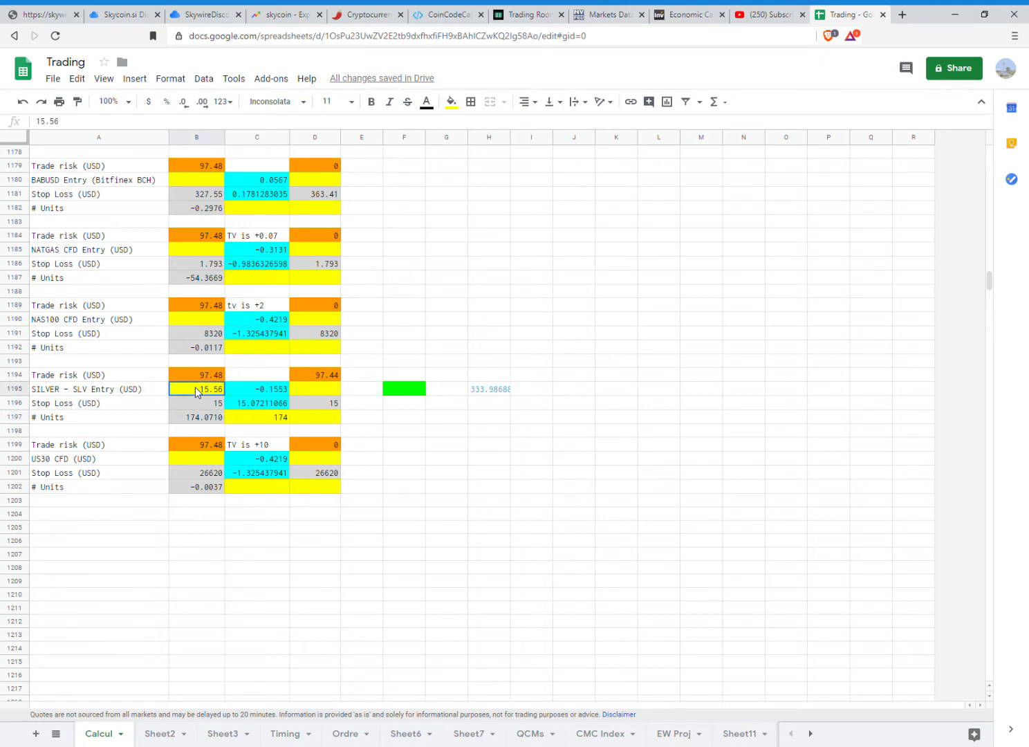
{"action": "left_click", "coordinate": [186, 374]}
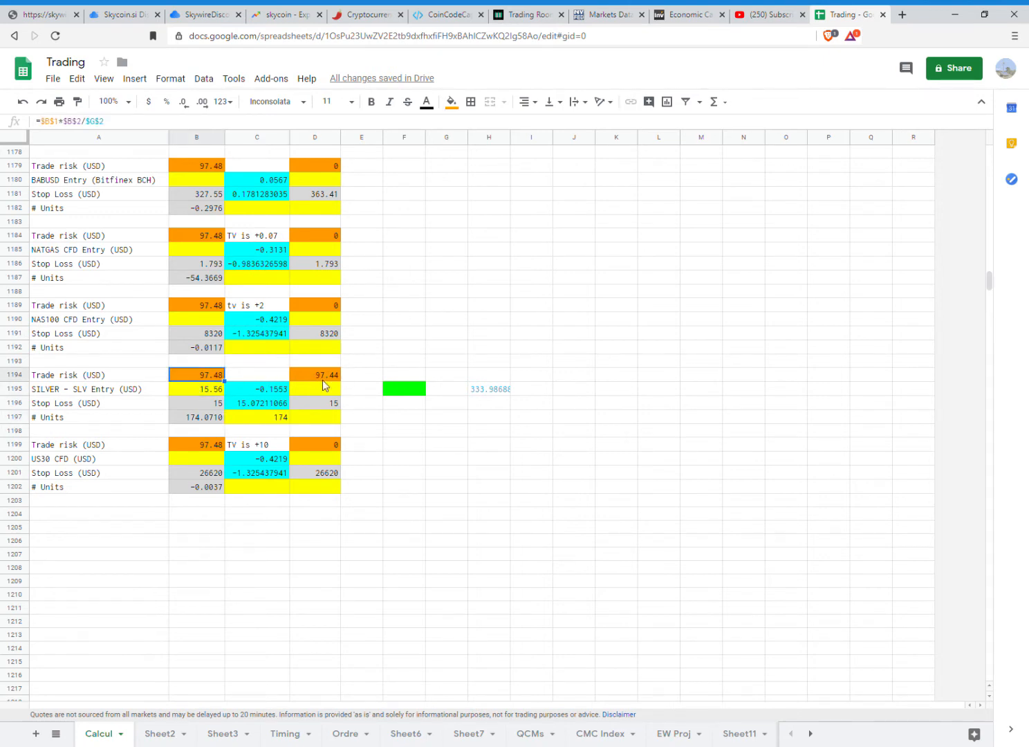
{"action": "left_click", "coordinate": [307, 375]}
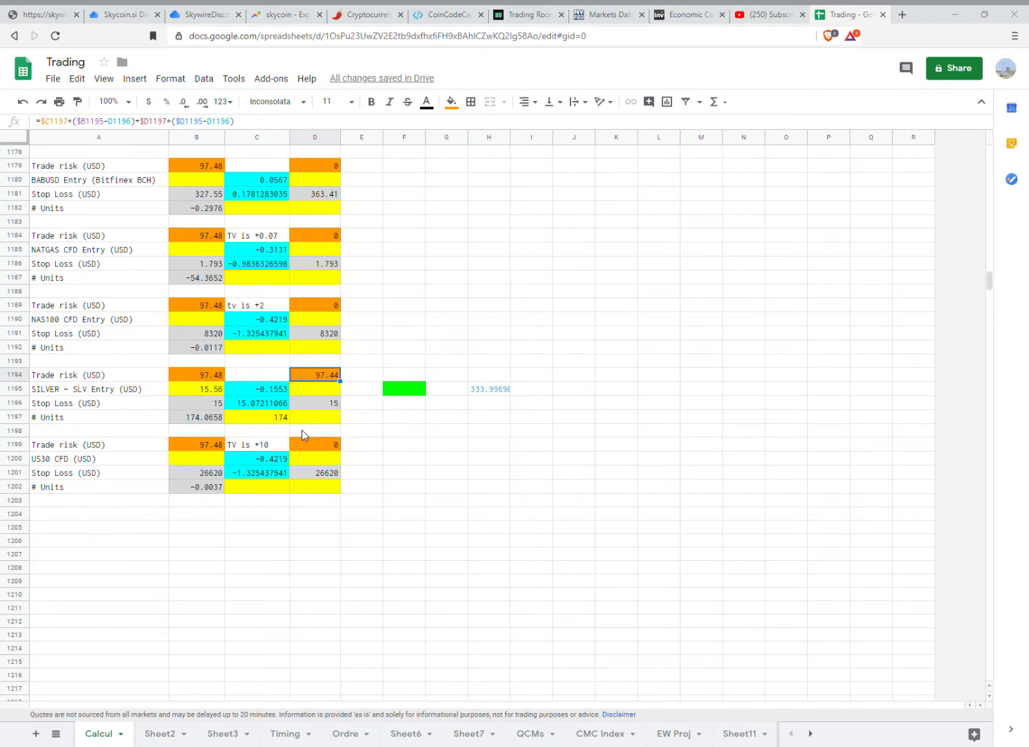
{"action": "left_click", "coordinate": [193, 387]}
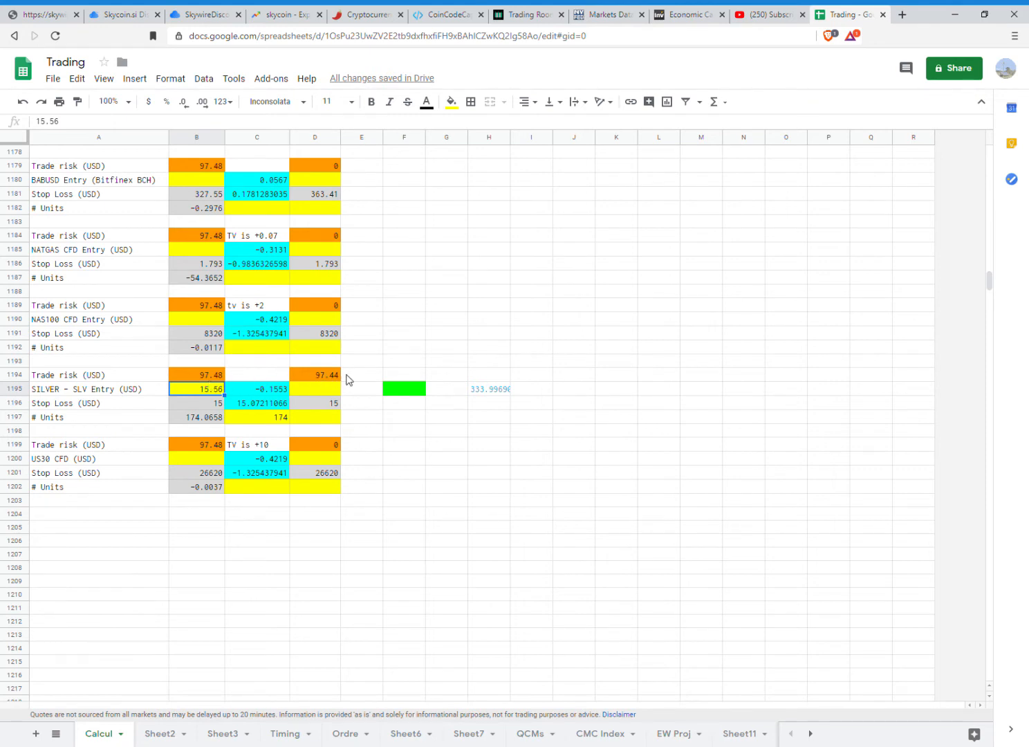
{"action": "left_click", "coordinate": [323, 376]}
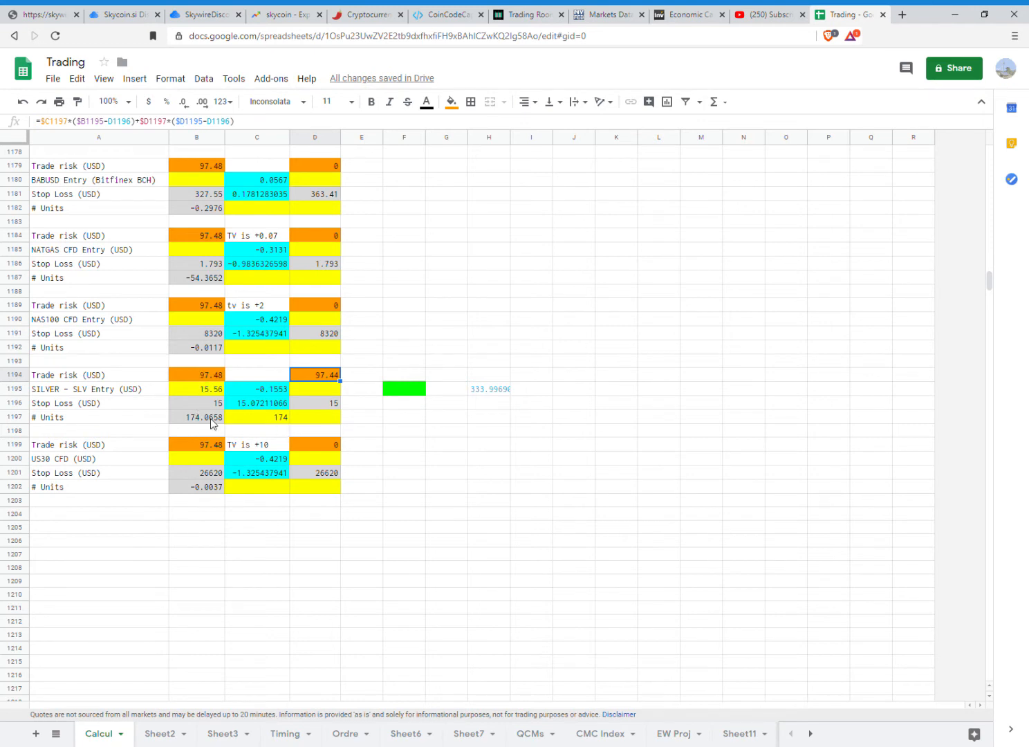
Set the first position's number of units in C1197 to 80 and check the resulting trade risk in D1194
{"action": "left_click", "coordinate": [262, 419]}
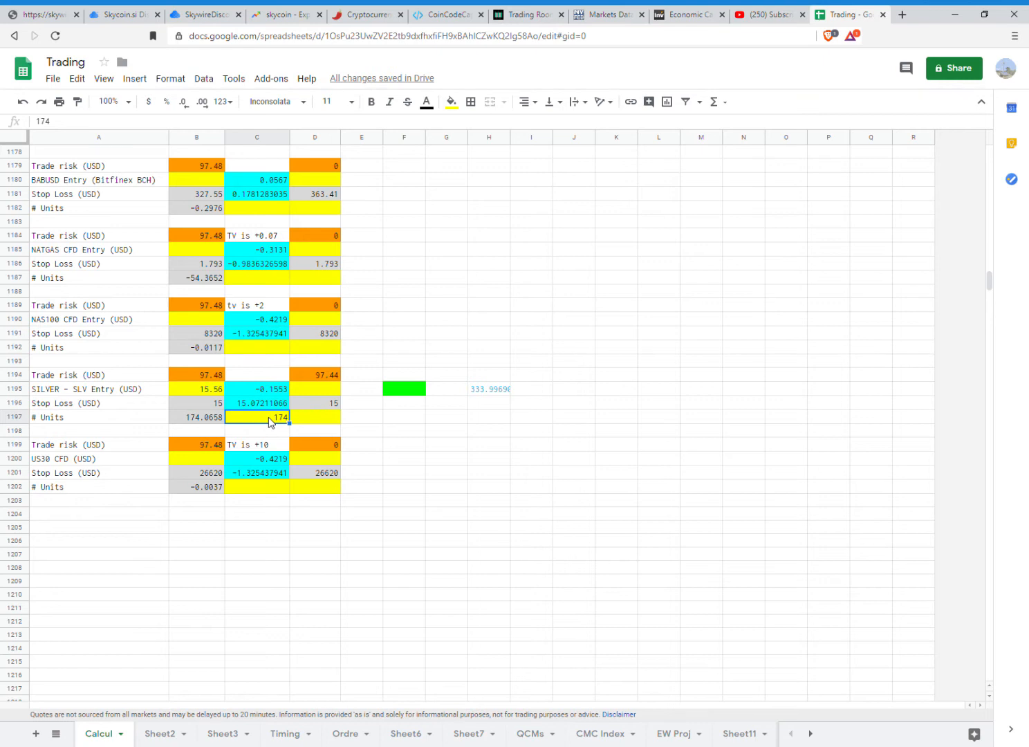
{"action": "type", "text": "80"}
{"action": "key", "text": "Tab"}
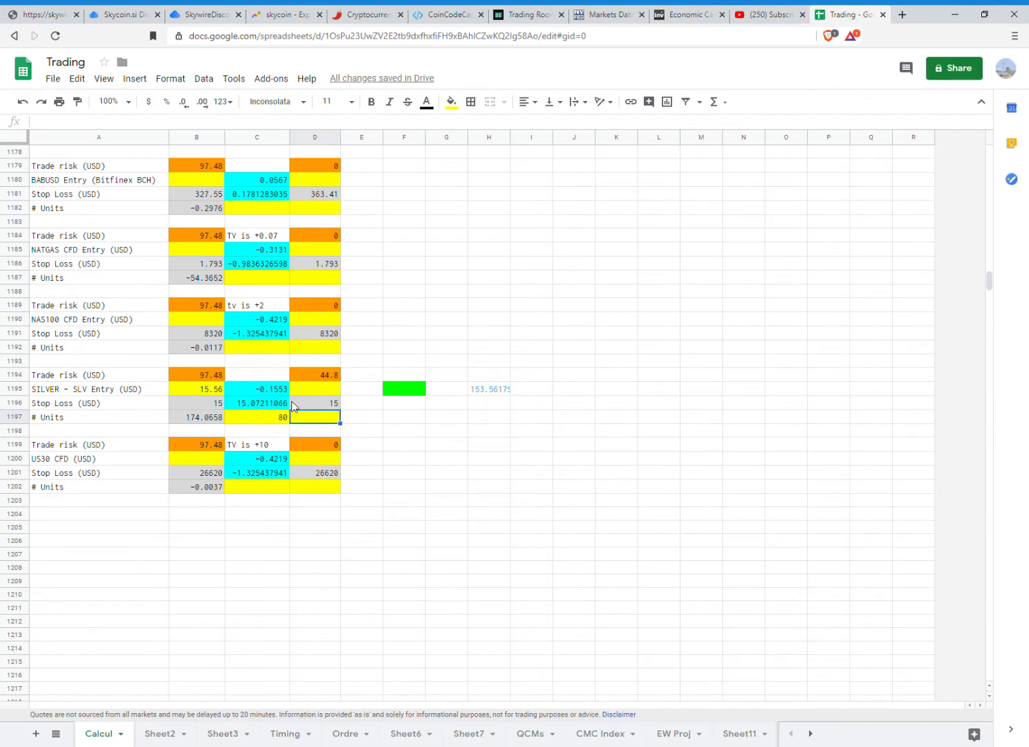
{"action": "left_click", "coordinate": [320, 377]}
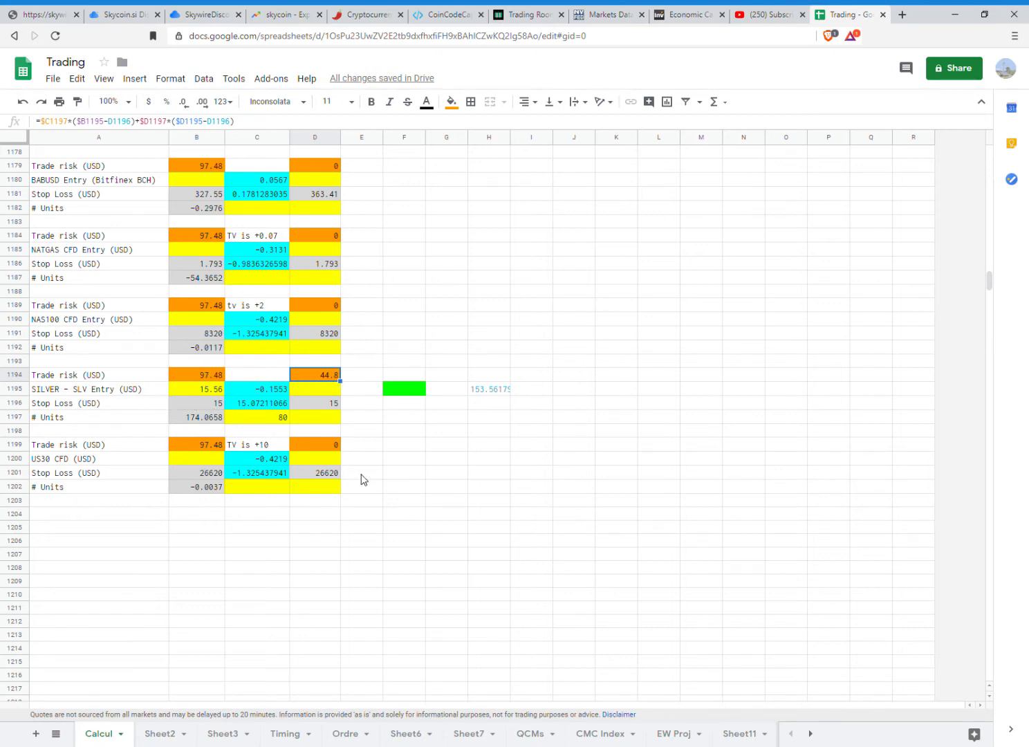
Try filling the SILVER - SLV entry price cell B1195 and units cell C1197 with green
{"action": "left_click", "coordinate": [202, 391]}
{"action": "left_click", "coordinate": [241, 417], "text": "ctrl"}
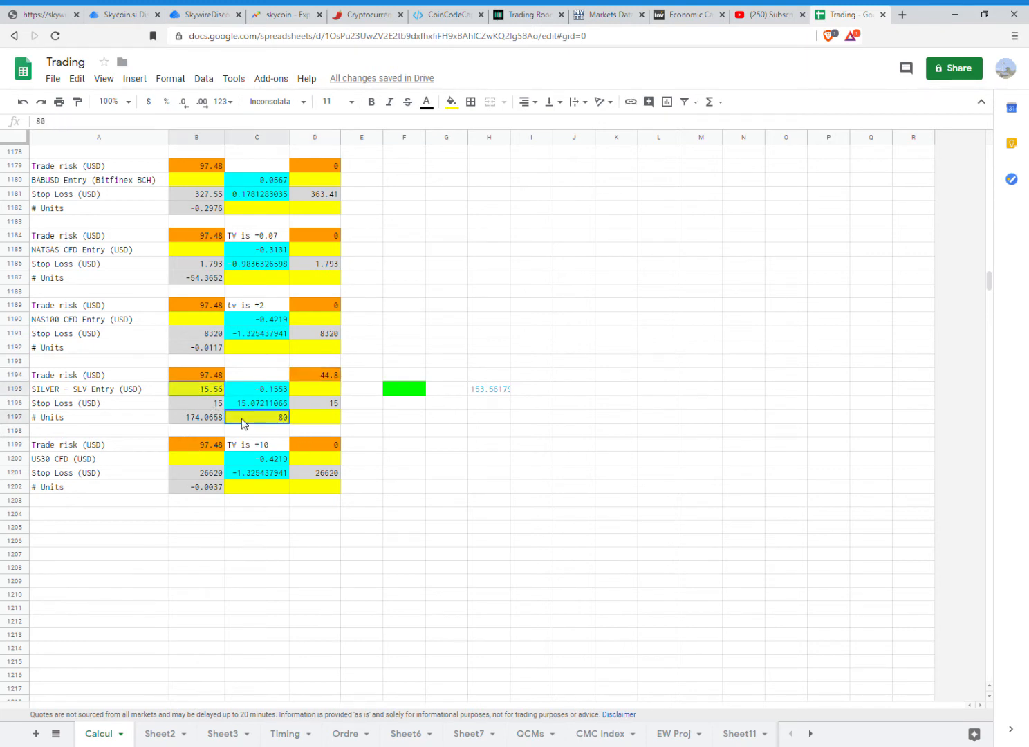
{"action": "left_click", "coordinate": [456, 104]}
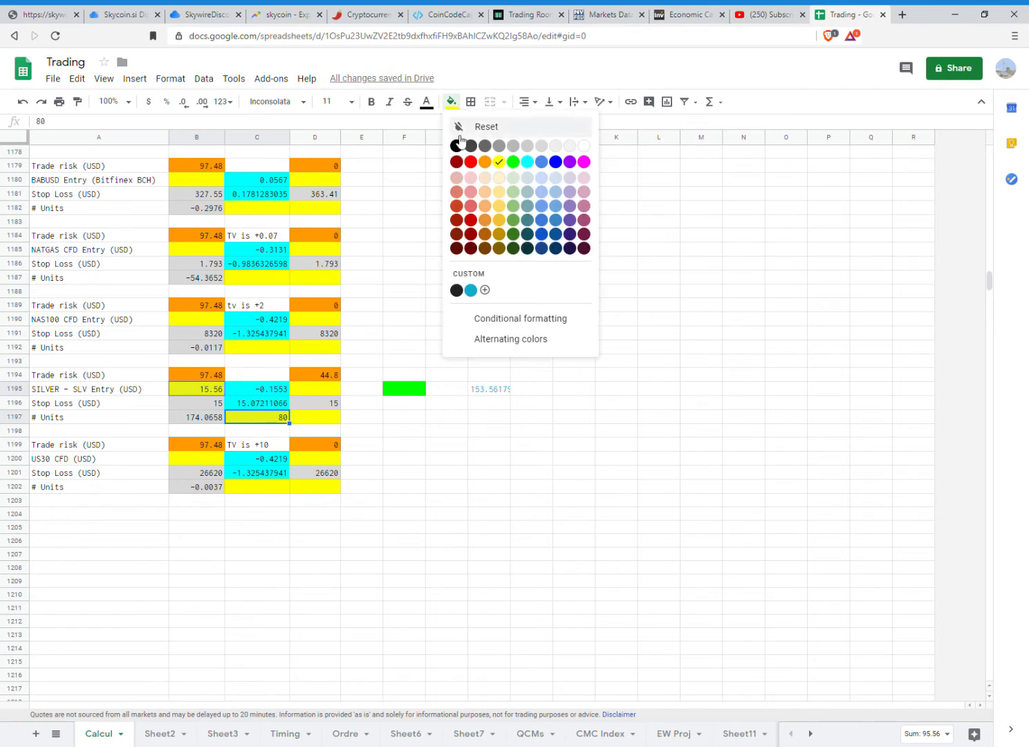
{"action": "left_click", "coordinate": [516, 163]}
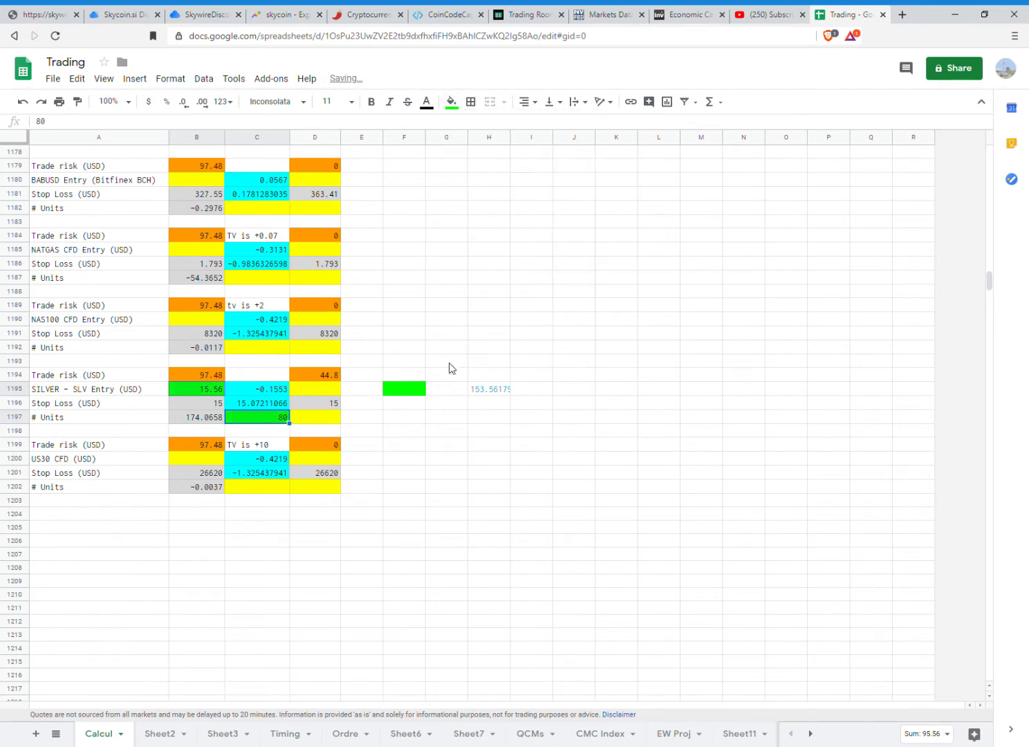
{"action": "left_click", "coordinate": [614, 392]}
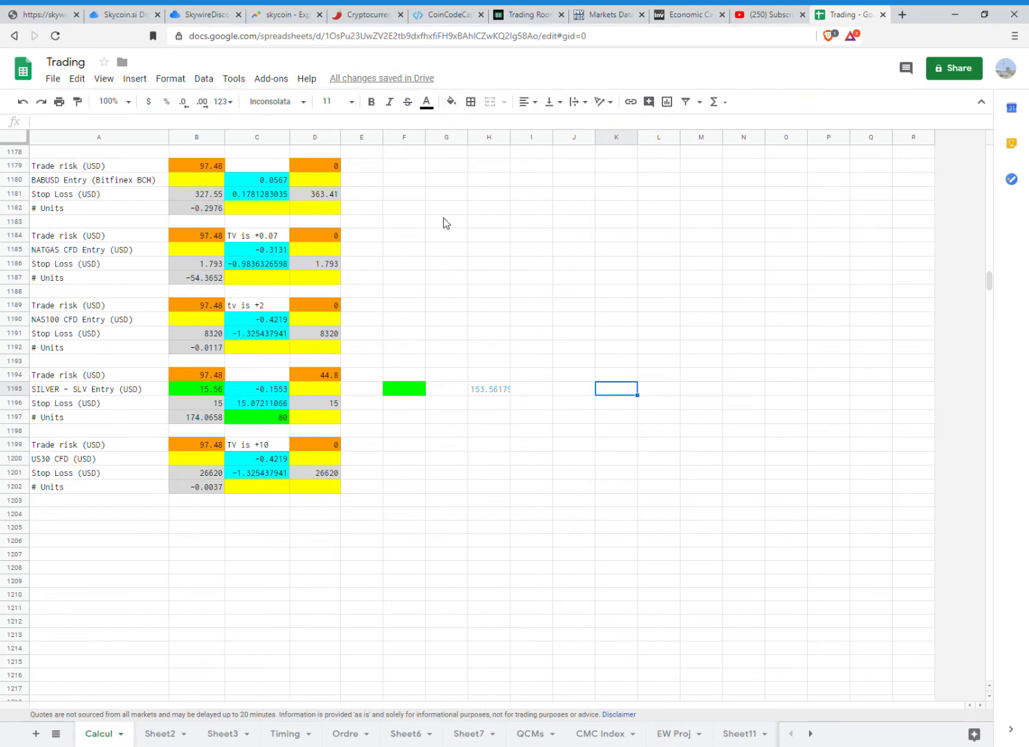
{"action": "key", "text": "ctrl+z"}
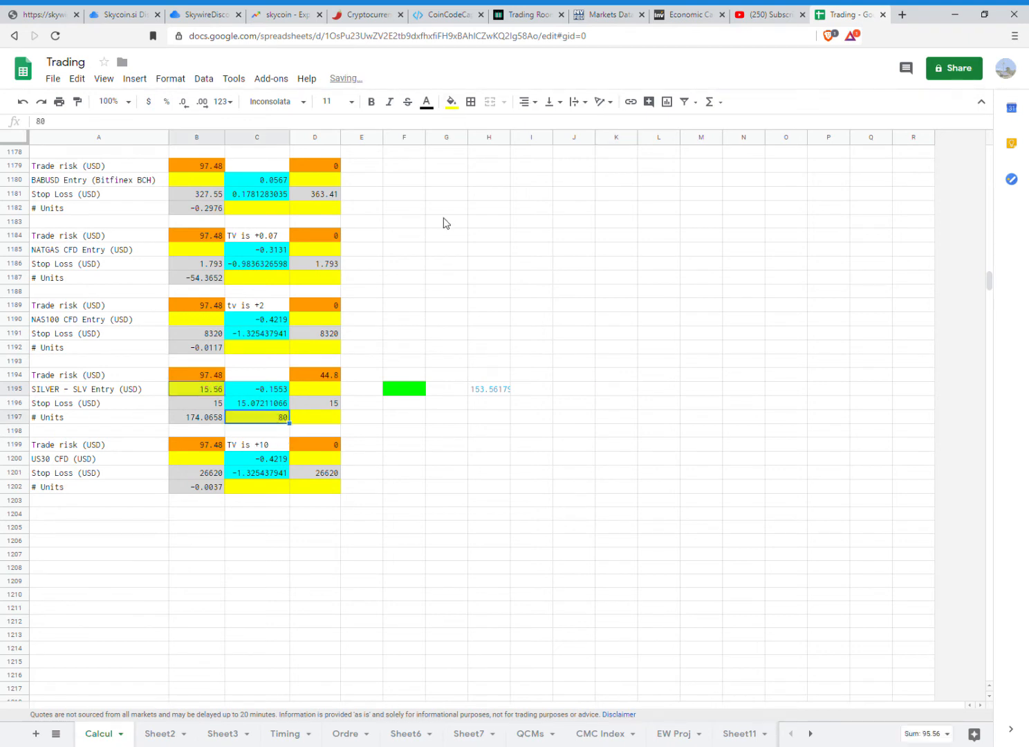
Examine the formula in H1195, including its 0.0925 factor, and leave it as is
{"action": "left_click", "coordinate": [394, 402]}
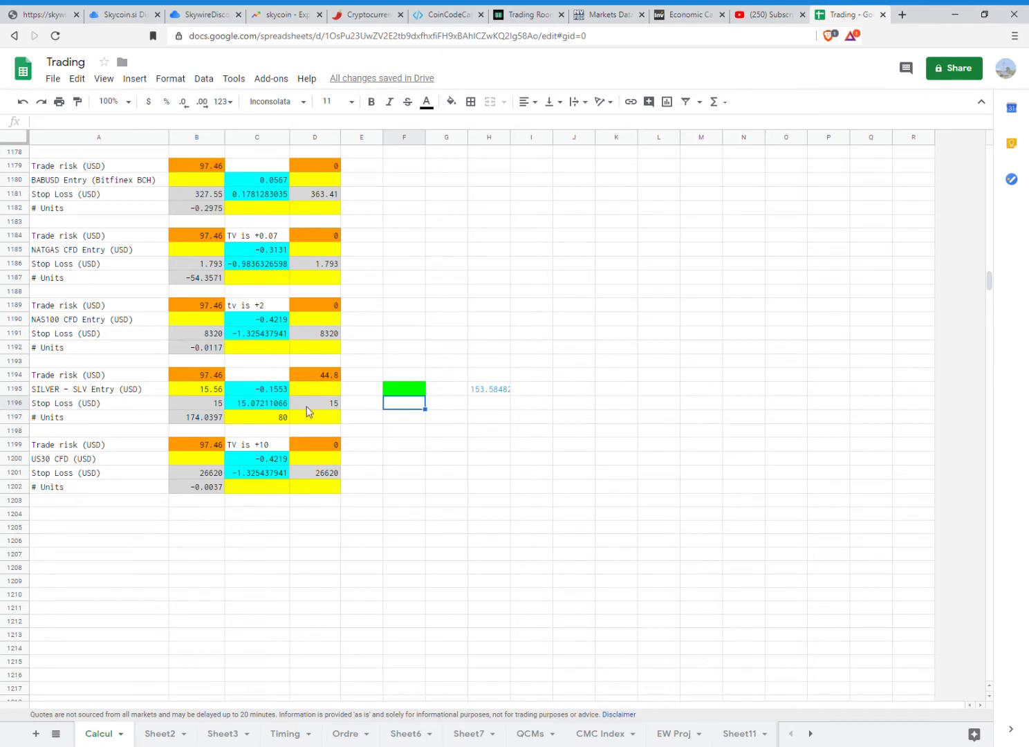
{"action": "left_click", "coordinate": [499, 392]}
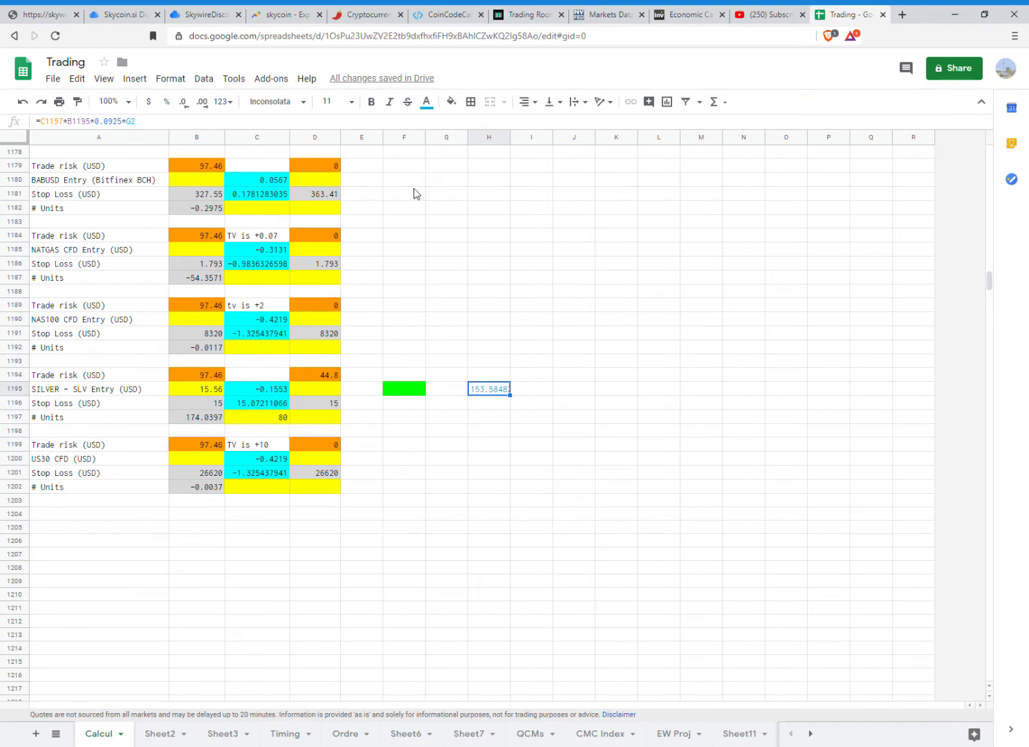
{"action": "left_click", "coordinate": [455, 127]}
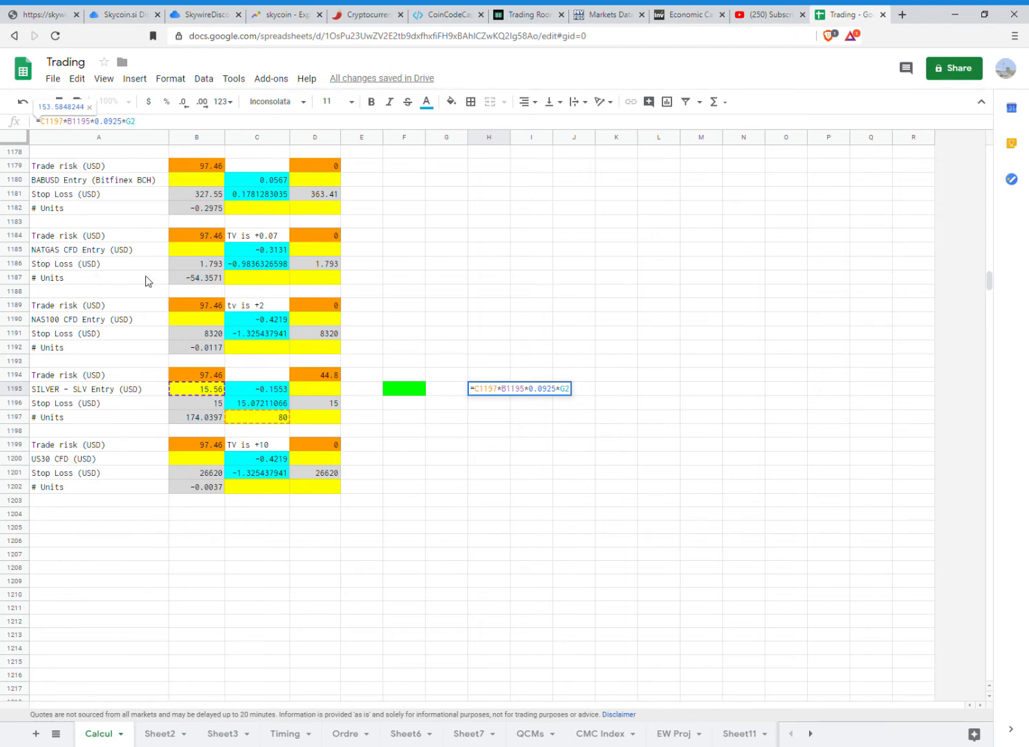
{"action": "left_click", "coordinate": [131, 126]}
{"action": "double_click", "coordinate": [109, 122]}
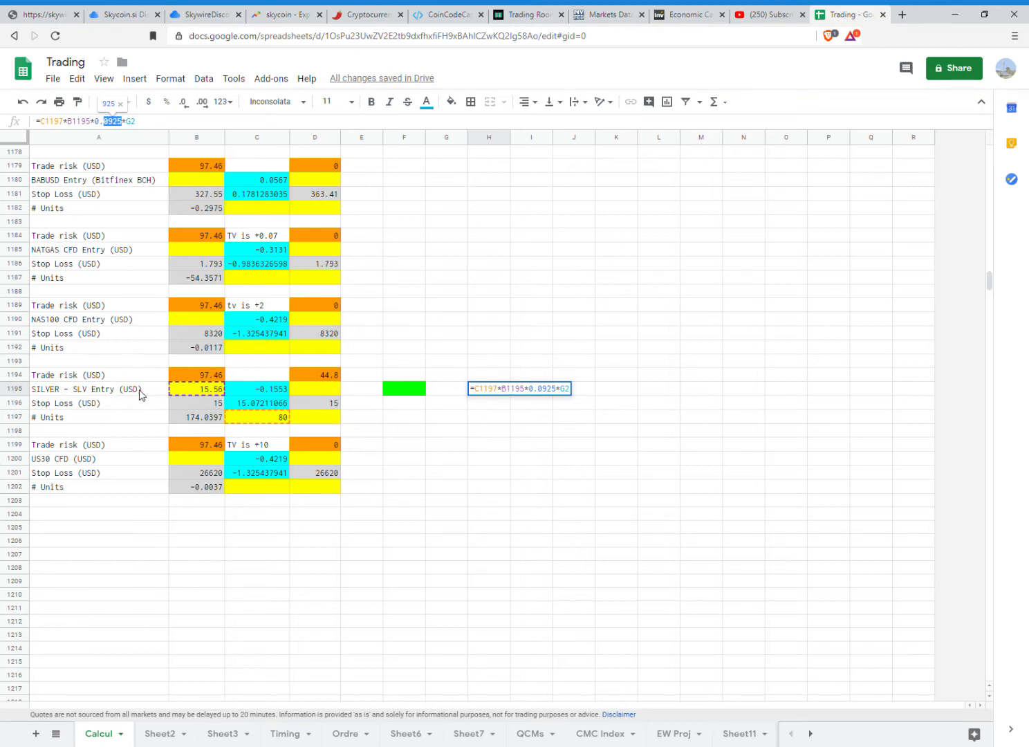
{"action": "left_click", "coordinate": [178, 127]}
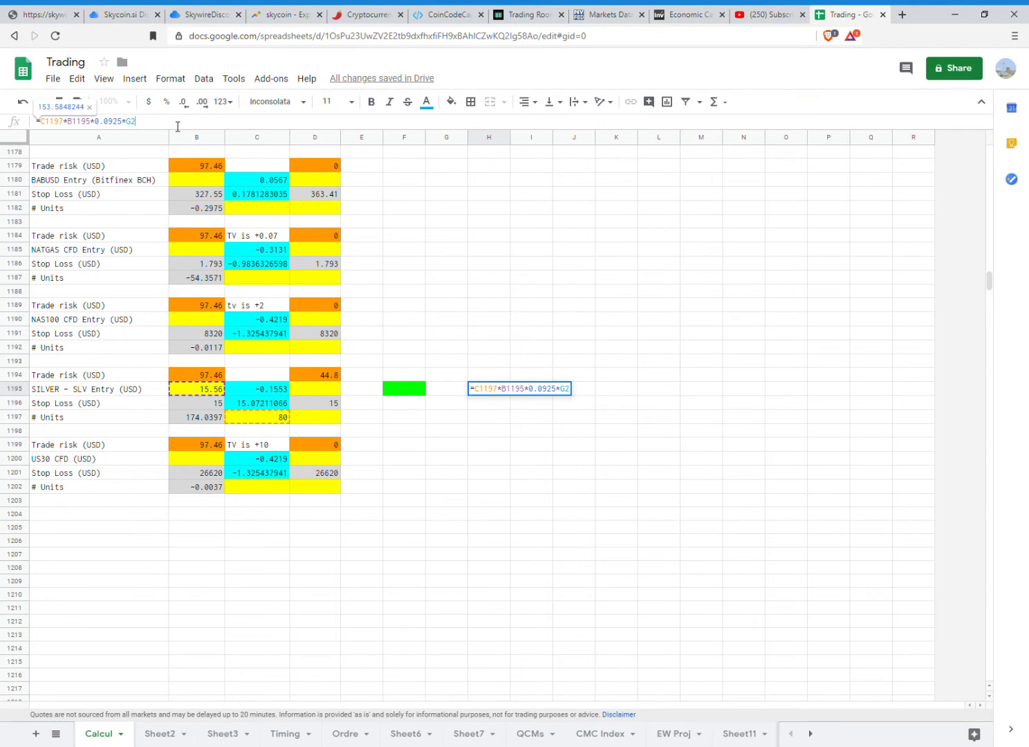
{"action": "key", "text": "Return"}
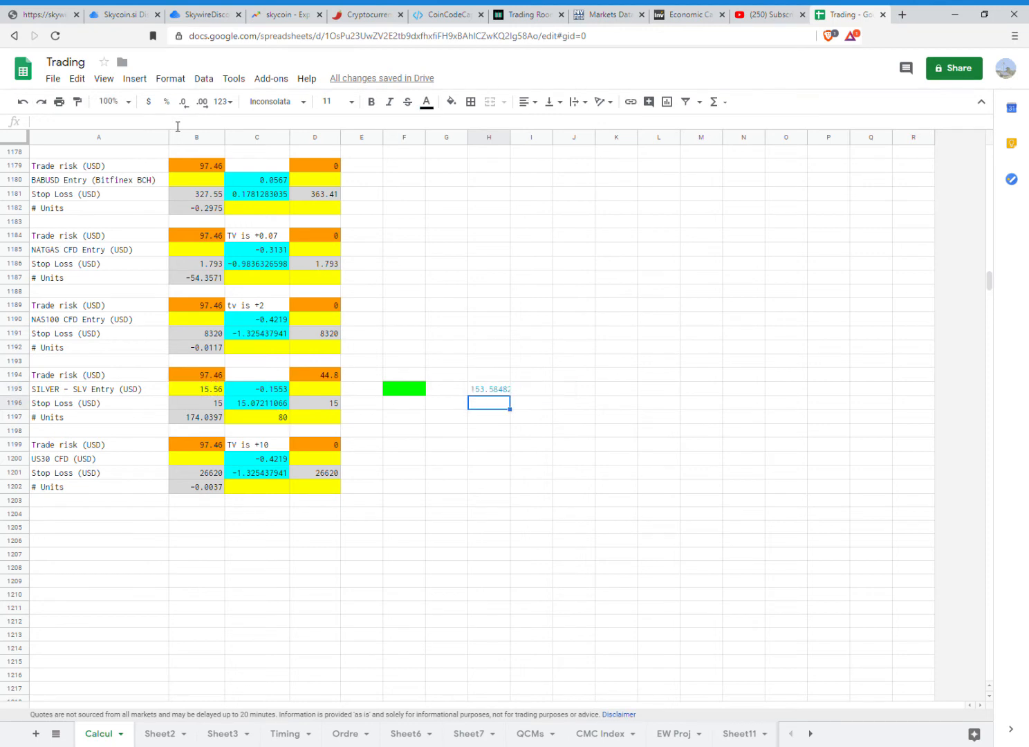
Review the entry price in B1195, the units in C1197 and the H1195 formula that multiplies them
{"action": "left_click", "coordinate": [221, 391]}
{"action": "left_click", "coordinate": [270, 420]}
{"action": "left_click", "coordinate": [486, 390]}
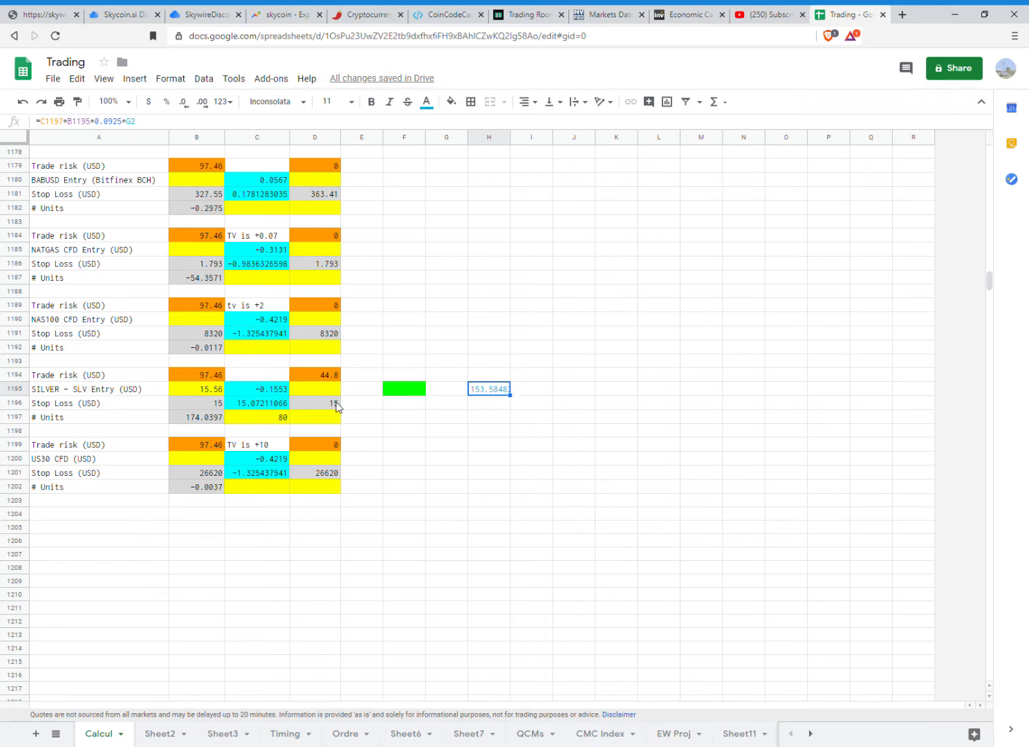
{"action": "left_click", "coordinate": [211, 390]}
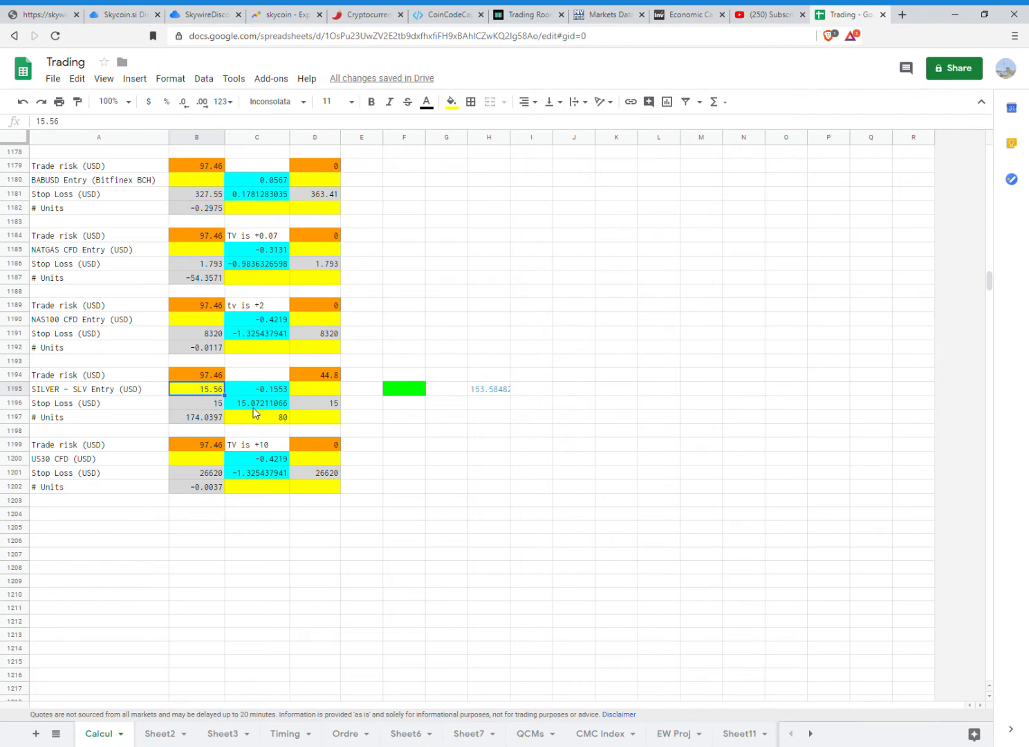
{"action": "left_click", "coordinate": [271, 423]}
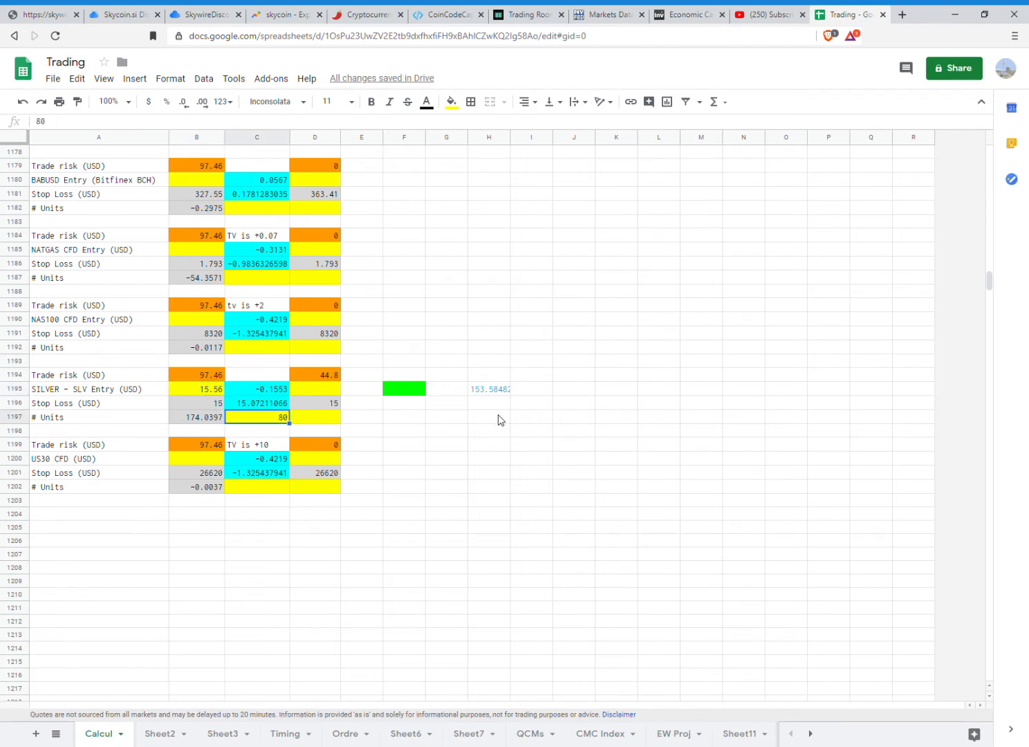
{"action": "left_click", "coordinate": [489, 391]}
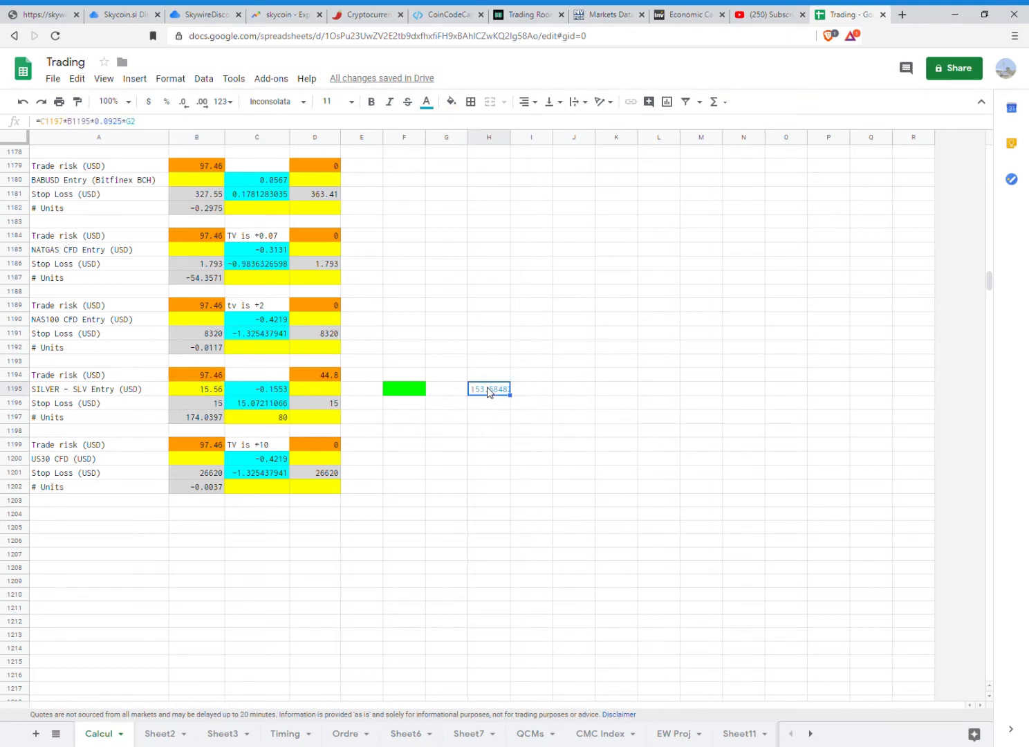
Fill the SILVER - SLV entry price cell B1195 and units cell C1197 with green
{"action": "left_click", "coordinate": [207, 391]}
{"action": "left_click", "coordinate": [273, 417]}
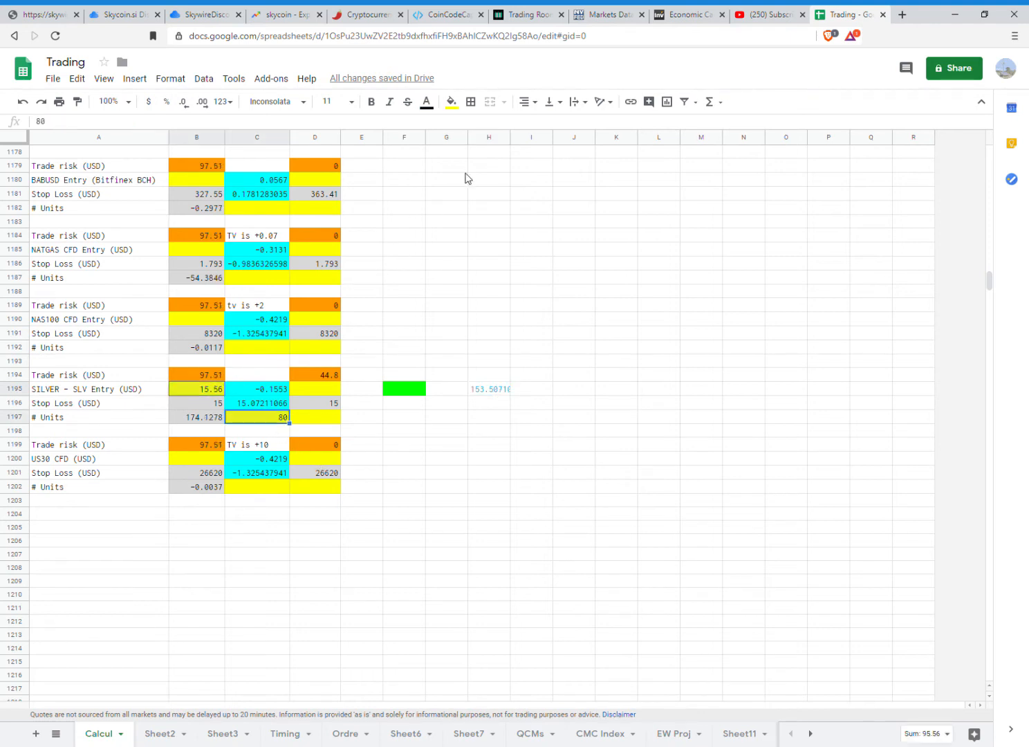
{"action": "left_click", "coordinate": [451, 102]}
{"action": "left_click", "coordinate": [512, 162]}
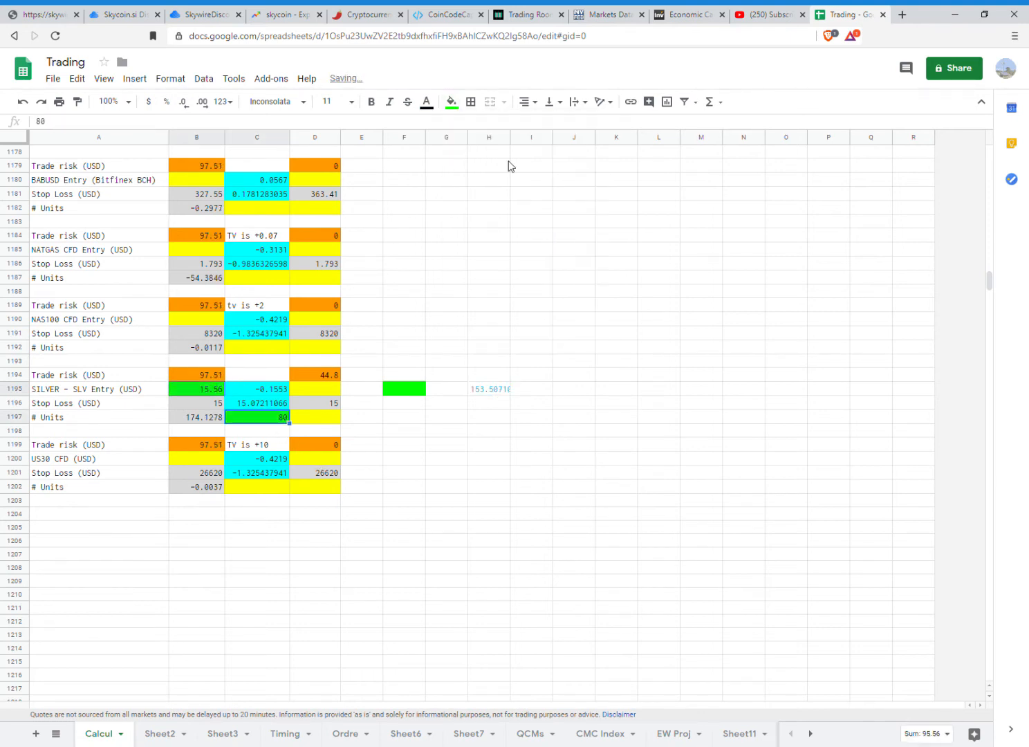
Review the stop losses in B1196 and D1196, the trade risk formula in D1194 and the entry price in B1195
{"action": "left_click", "coordinate": [212, 403]}
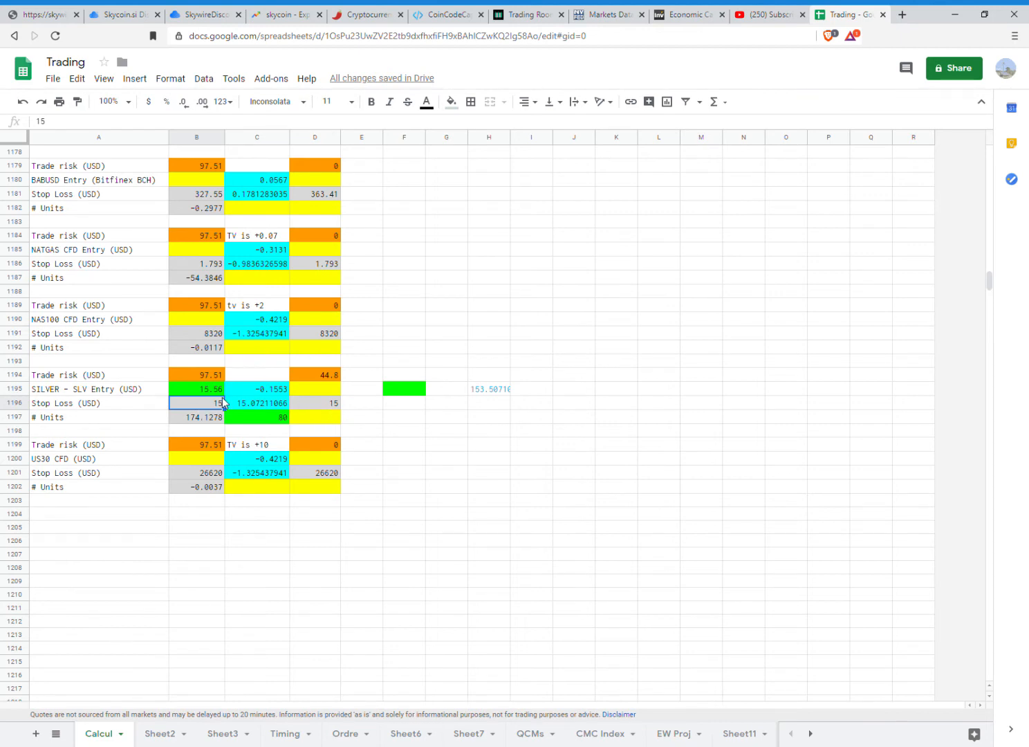
{"action": "left_click", "coordinate": [323, 406]}
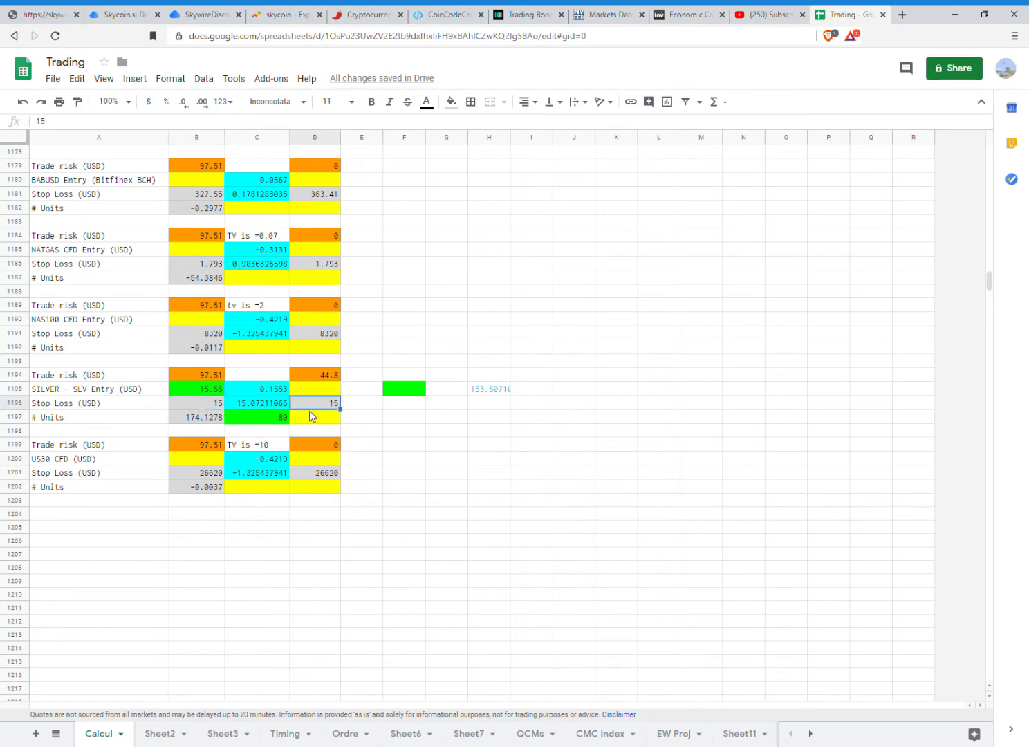
{"action": "left_click", "coordinate": [320, 376]}
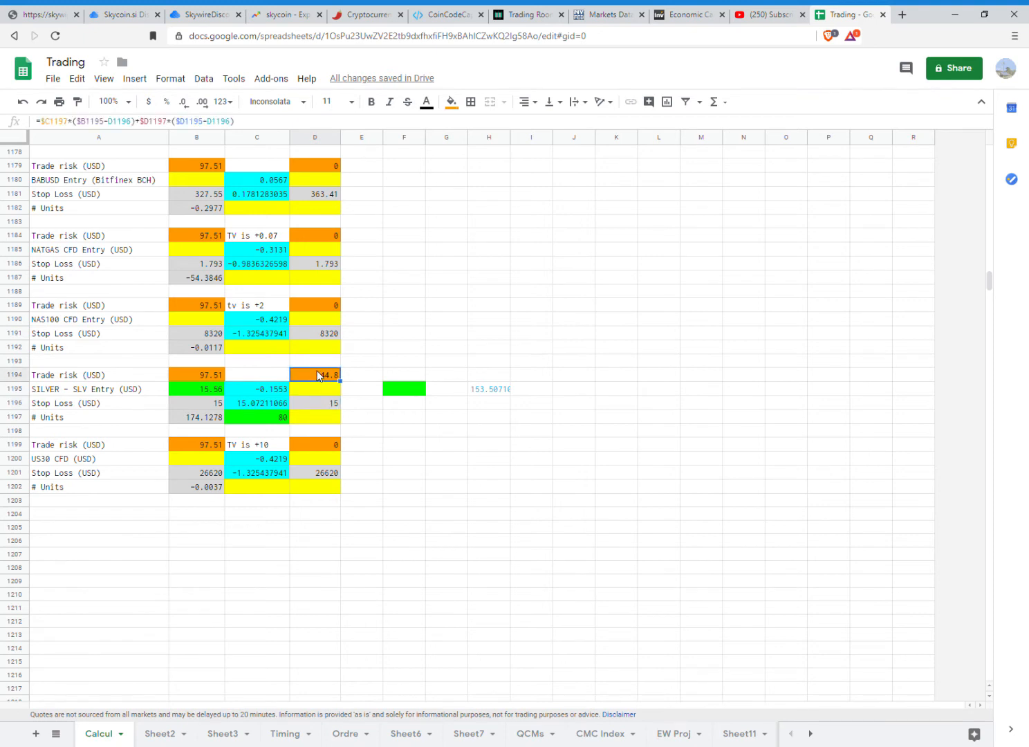
{"action": "left_click", "coordinate": [318, 406]}
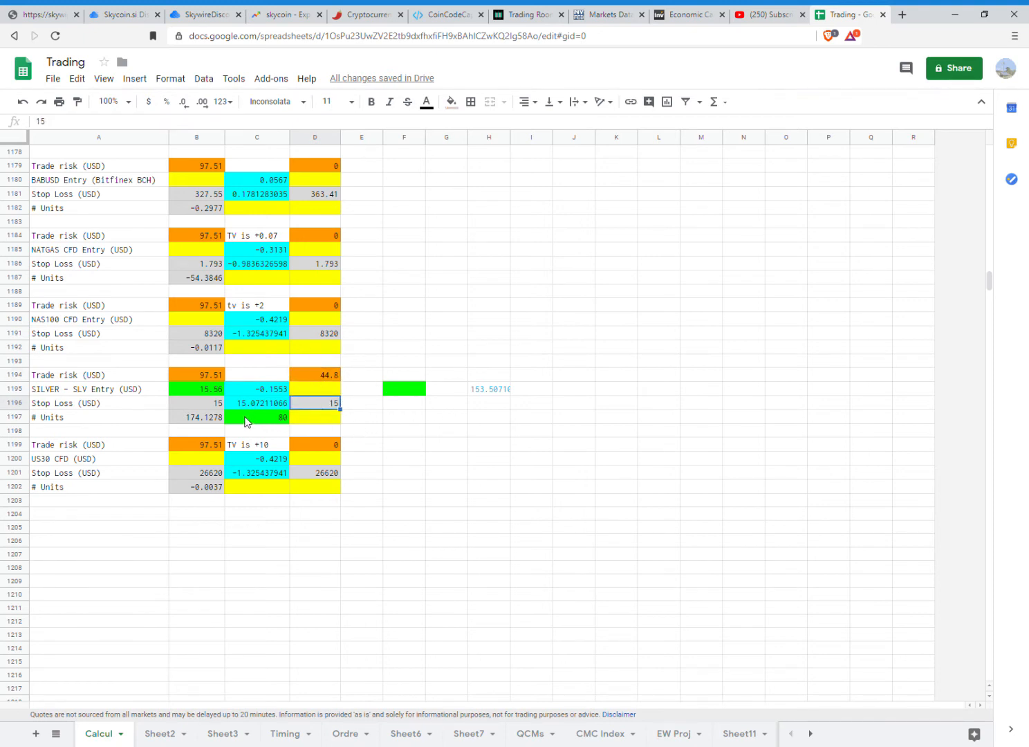
{"action": "left_click", "coordinate": [192, 391]}
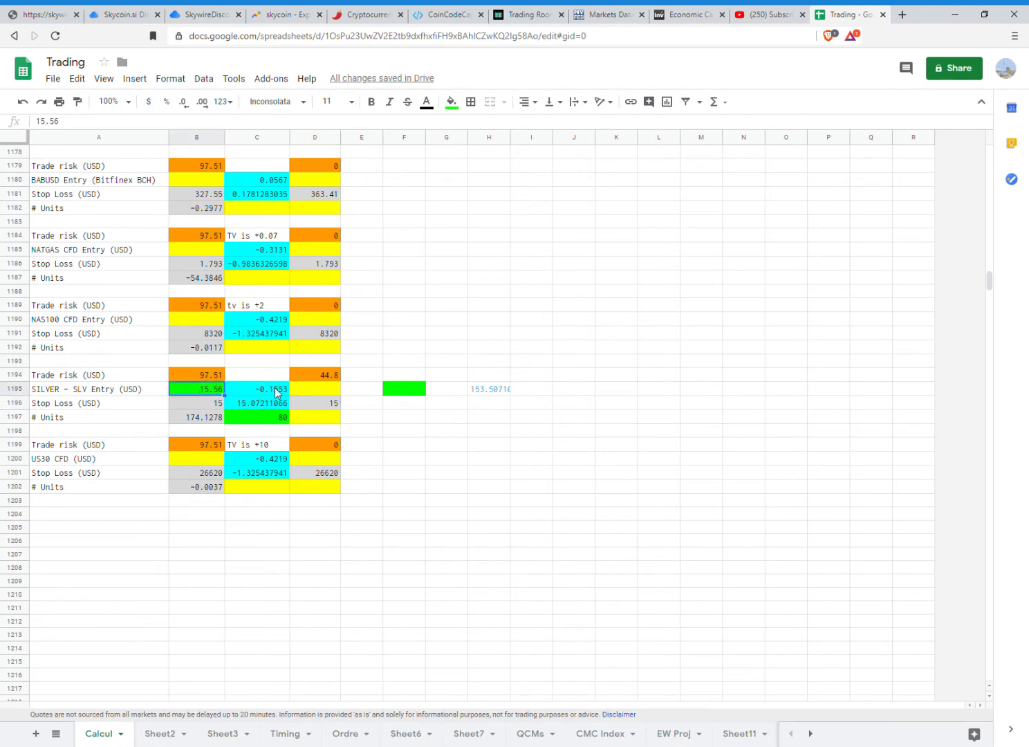
Add a second SILVER - SLV entry with price 15.30 in D1195 and 100 units in D1197, and compare the trade risks in row 1194
{"action": "left_click", "coordinate": [320, 389]}
{"action": "type", "text": "15.30"}
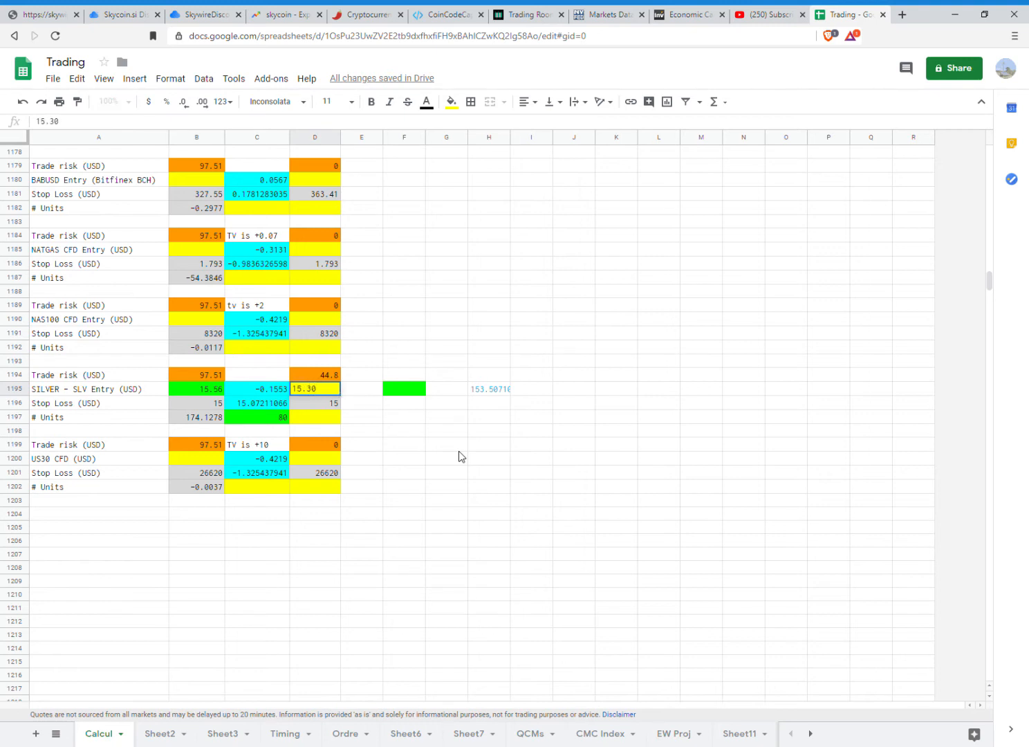
{"action": "key", "text": "Return"}
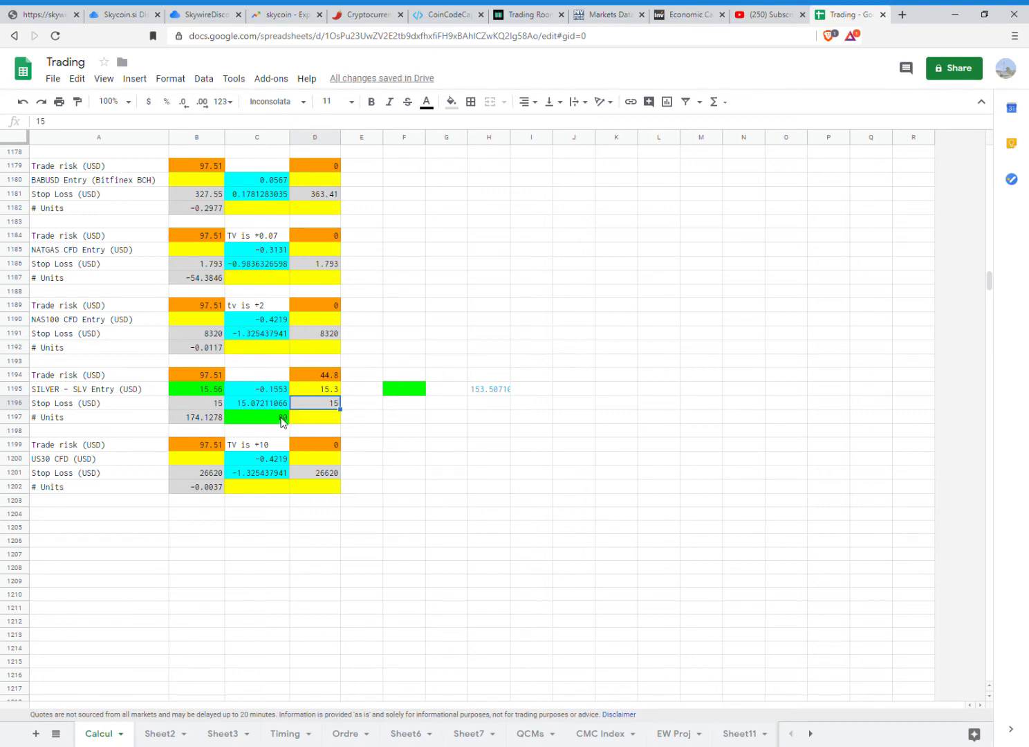
{"action": "left_click", "coordinate": [332, 418]}
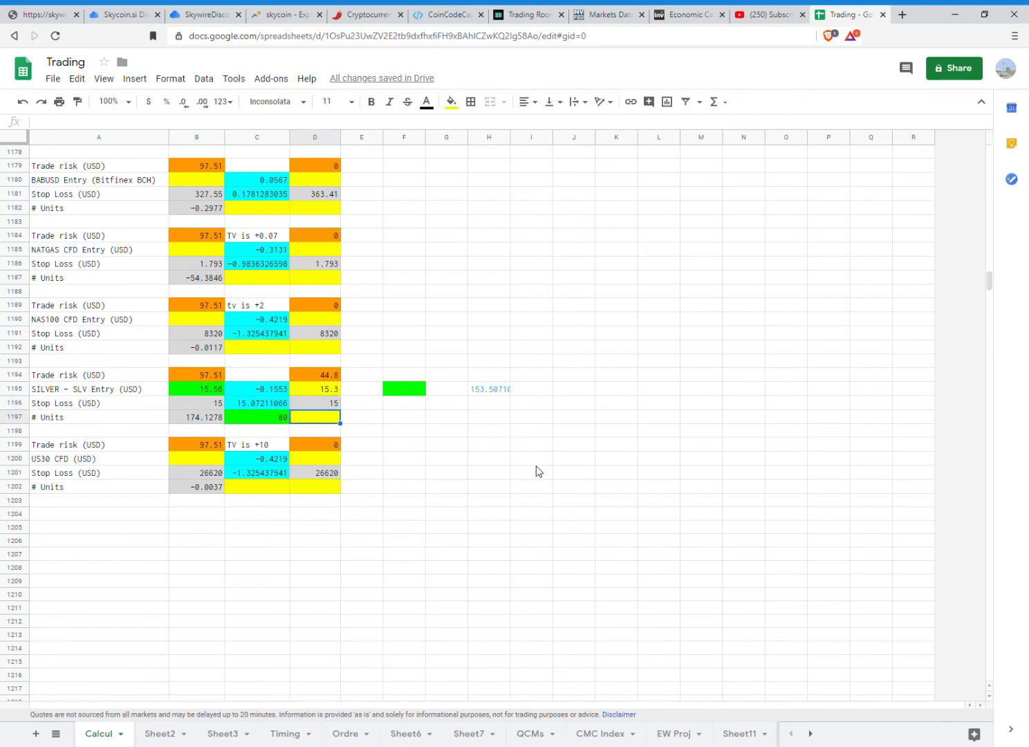
{"action": "type", "text": "100"}
{"action": "key", "text": "Tab"}
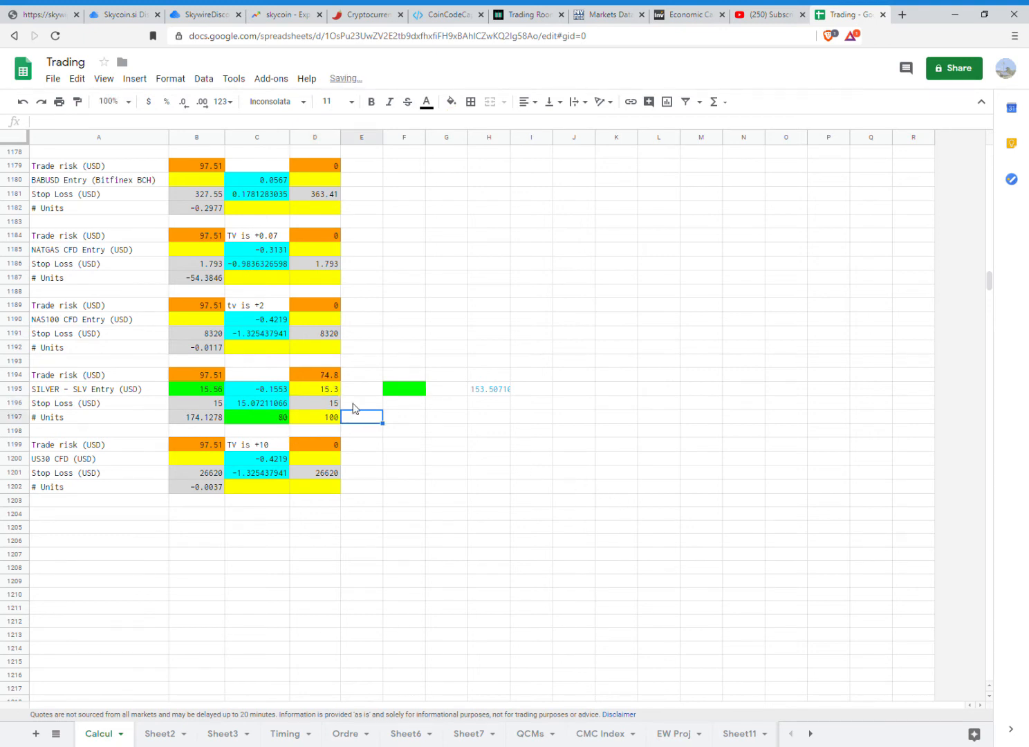
{"action": "left_click_drag", "start_coordinate": [216, 378], "coordinate": [329, 377]}
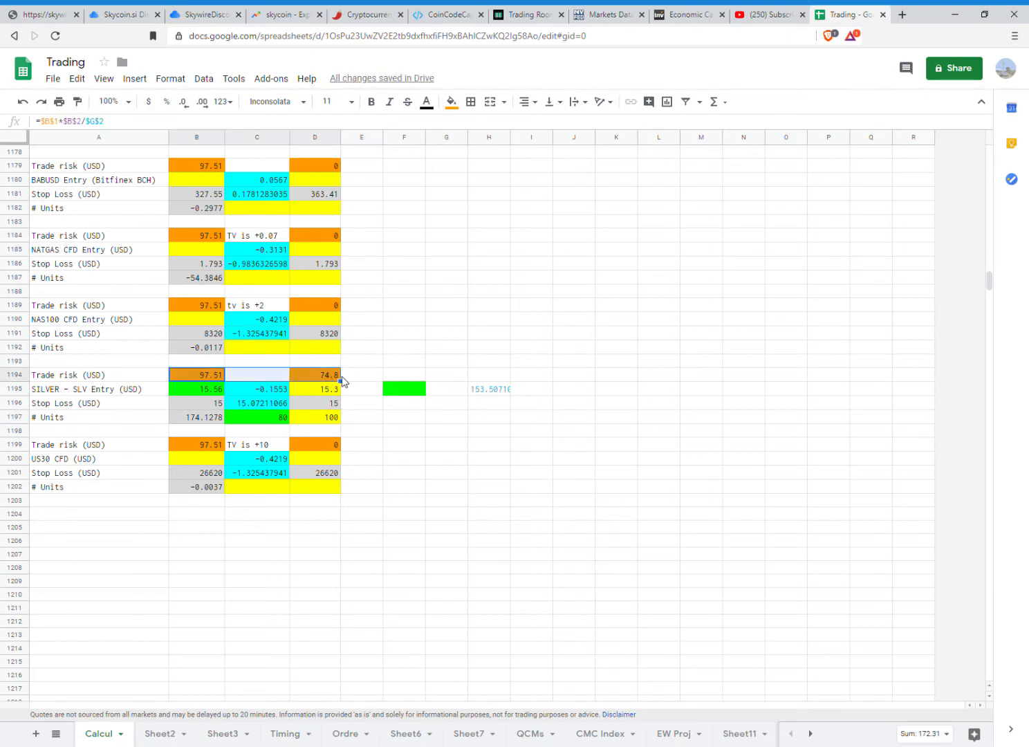
{"action": "left_click", "coordinate": [617, 376]}
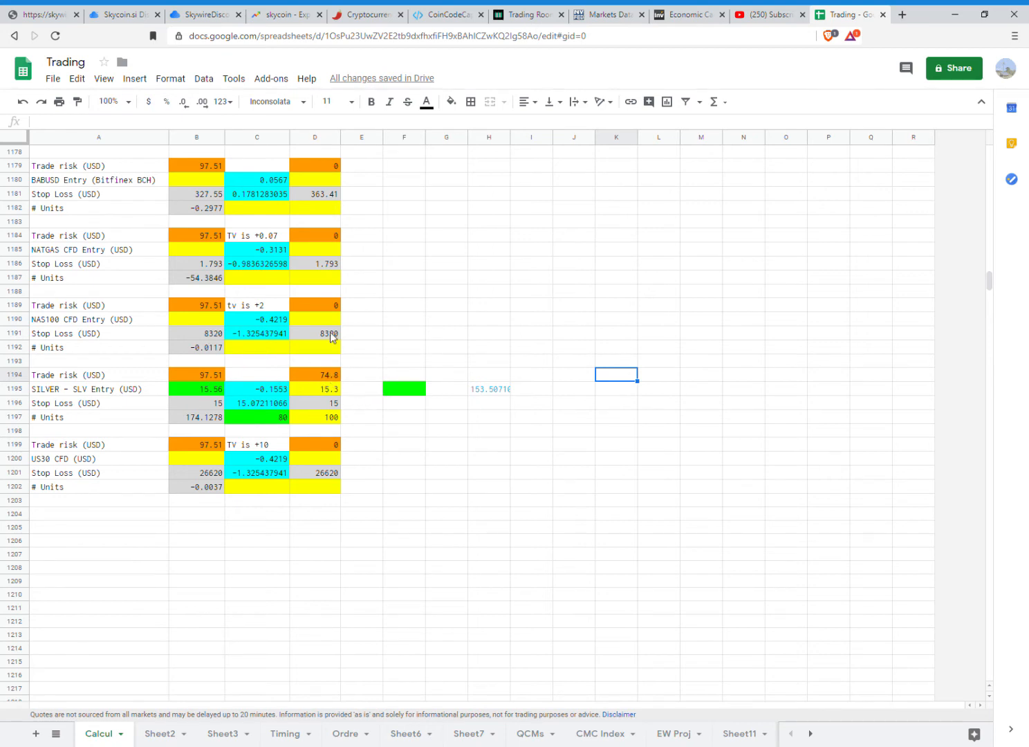
Fill the second SILVER - SLV entry price cell D1195 and units cell D1197 with green
{"action": "left_click", "coordinate": [313, 389]}
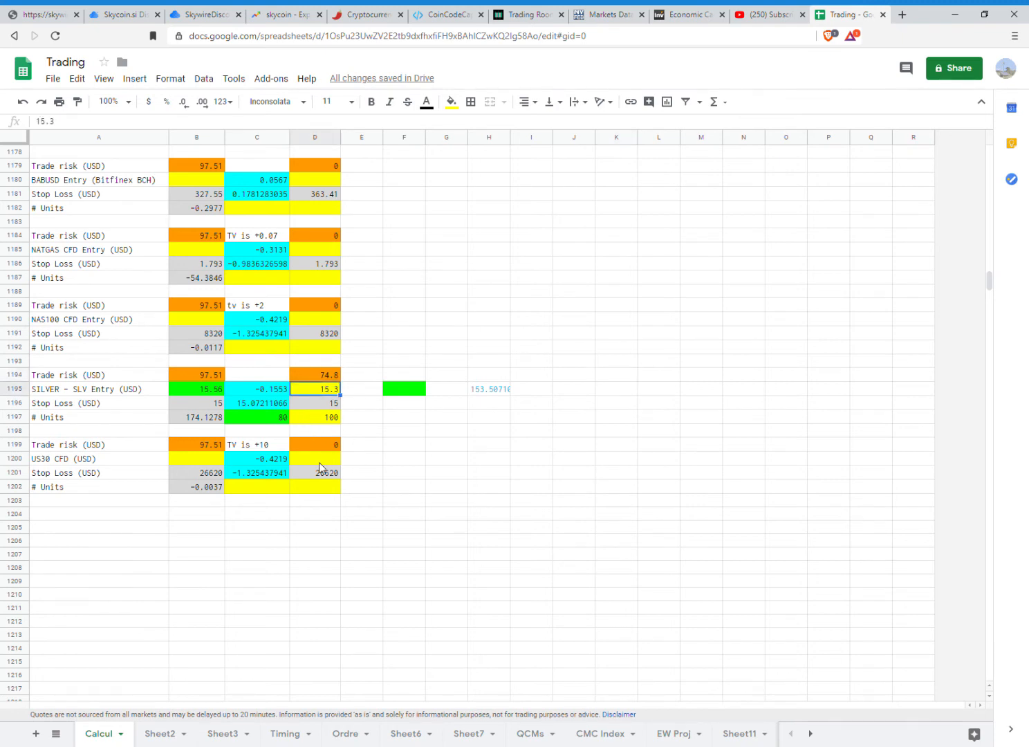
{"action": "left_click", "coordinate": [315, 416], "text": "ctrl"}
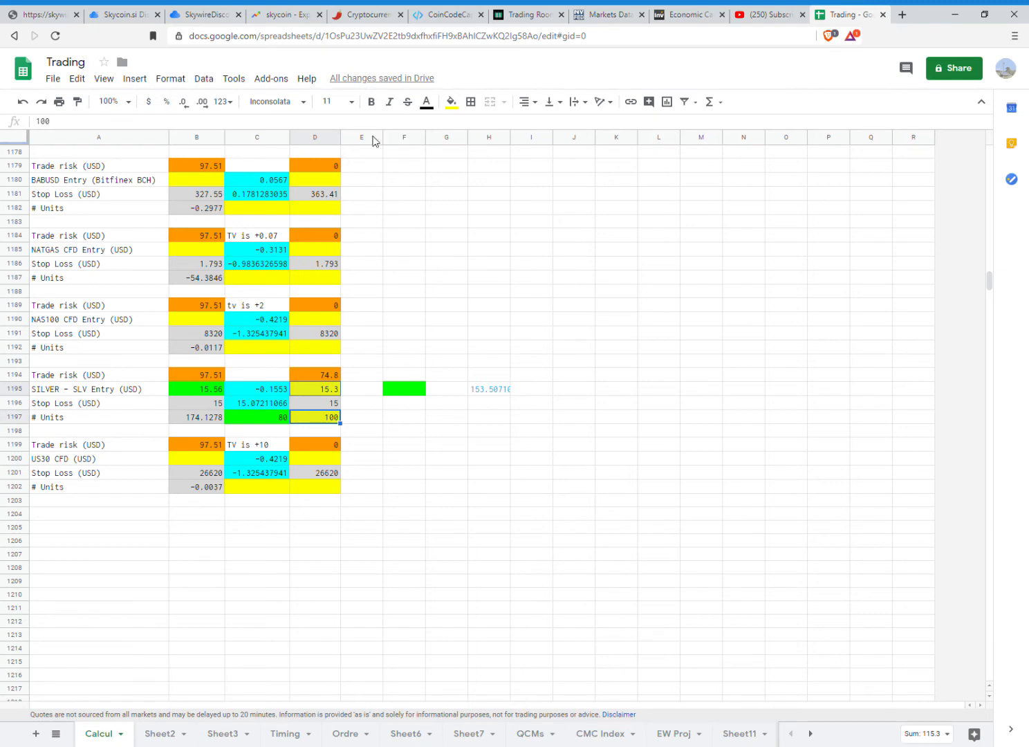
{"action": "left_click", "coordinate": [451, 101]}
{"action": "left_click", "coordinate": [521, 164]}
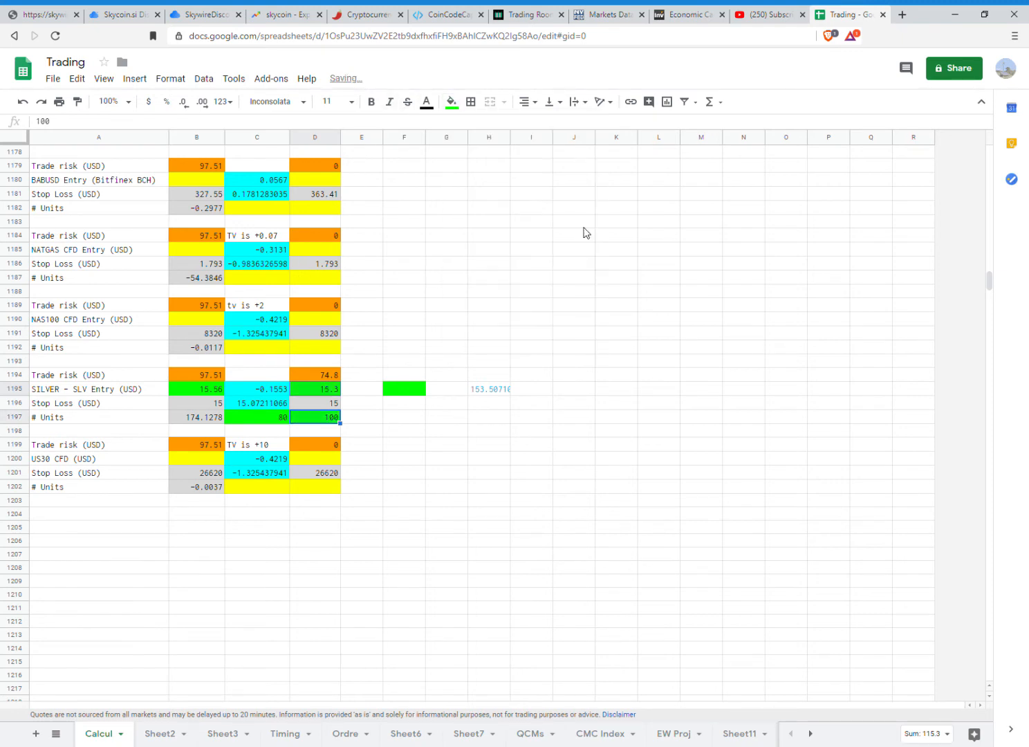
{"action": "left_click", "coordinate": [761, 379]}
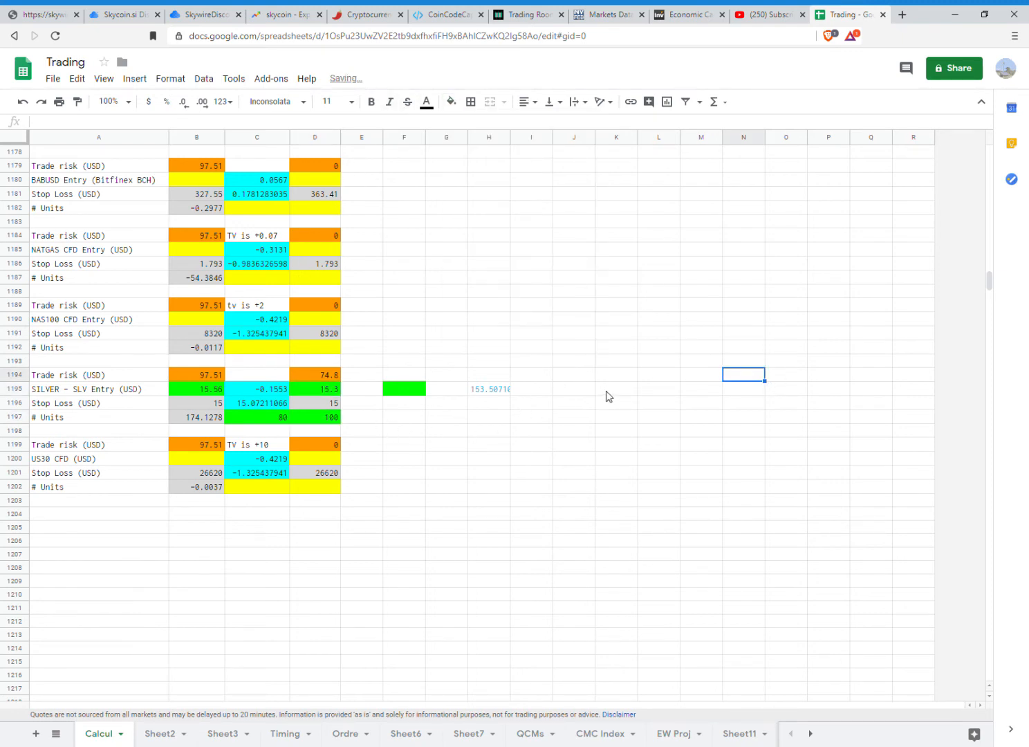
{"action": "left_click", "coordinate": [484, 390]}
{"action": "left_click", "coordinate": [417, 391]}
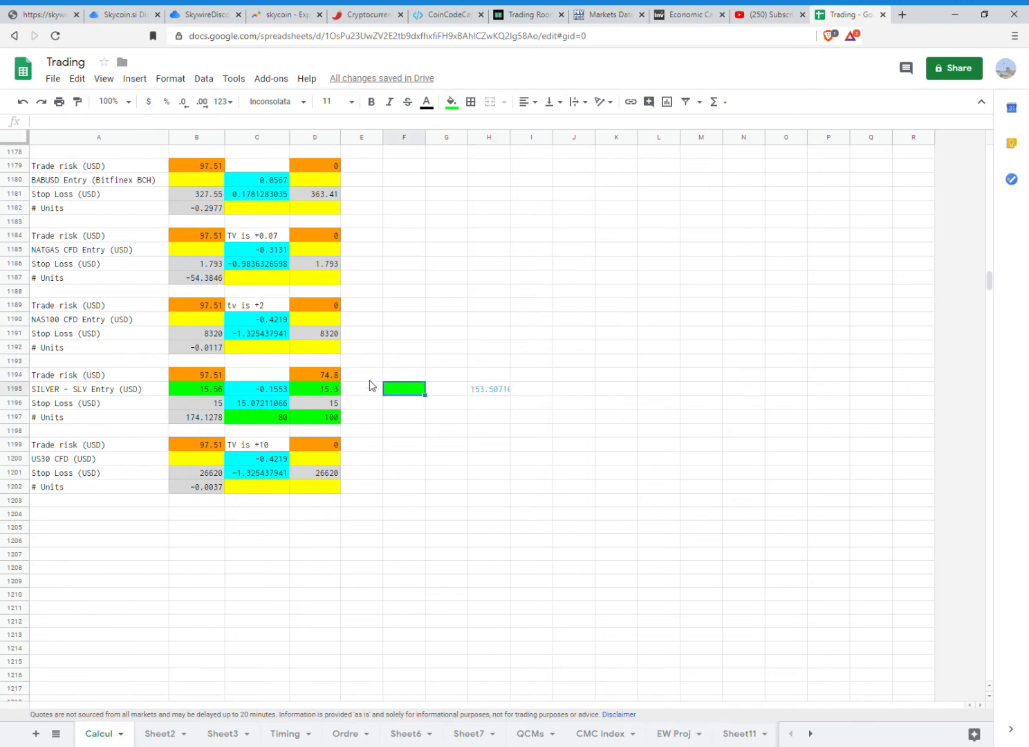
{"action": "left_click", "coordinate": [408, 407]}
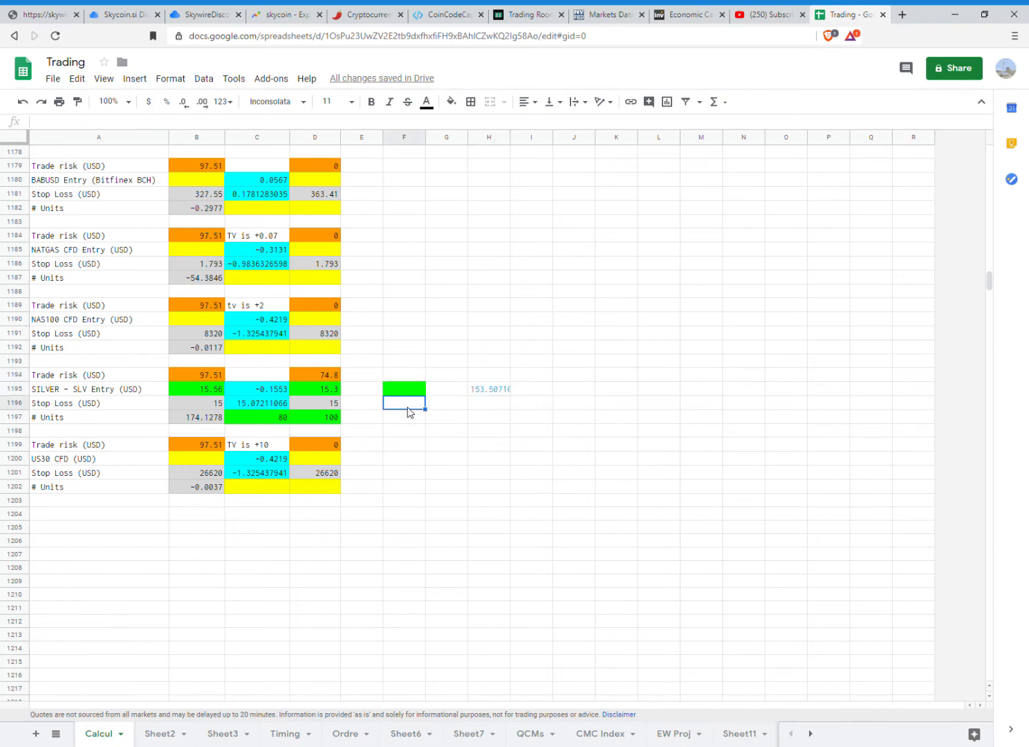
Try SILVER - SLV stop losses of 15.2, 15.4 and 15.5 in D1196 to test their effect on the trade risk
{"action": "left_click", "coordinate": [322, 403]}
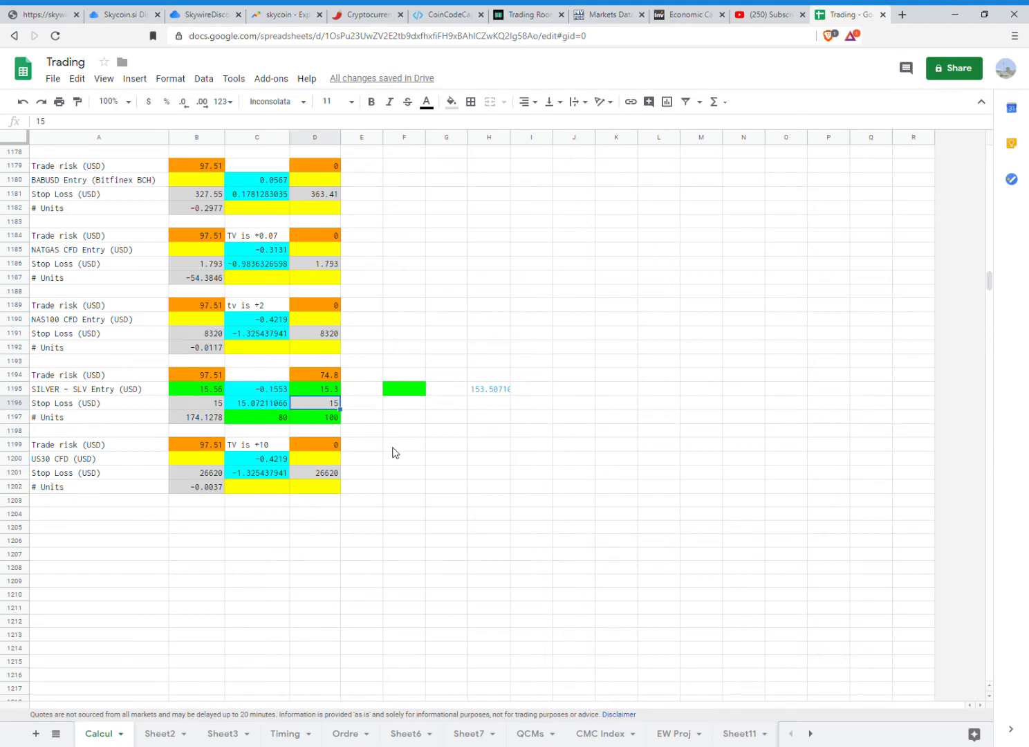
{"action": "type", "text": "15.2"}
{"action": "key", "text": "Tab"}
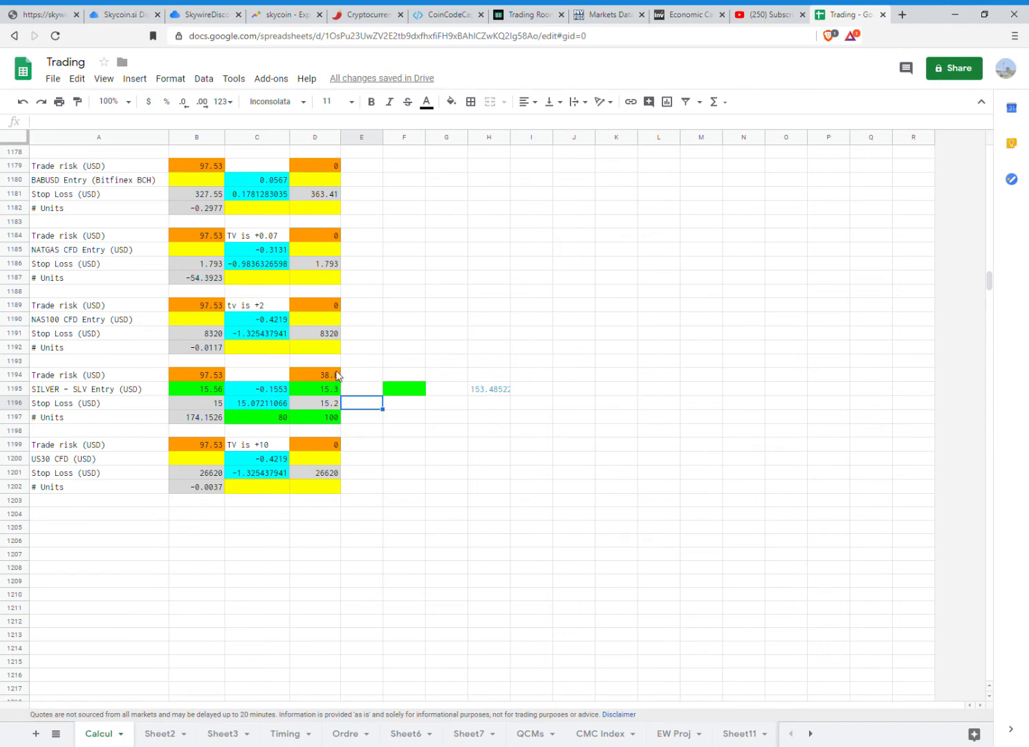
{"action": "left_click", "coordinate": [308, 403]}
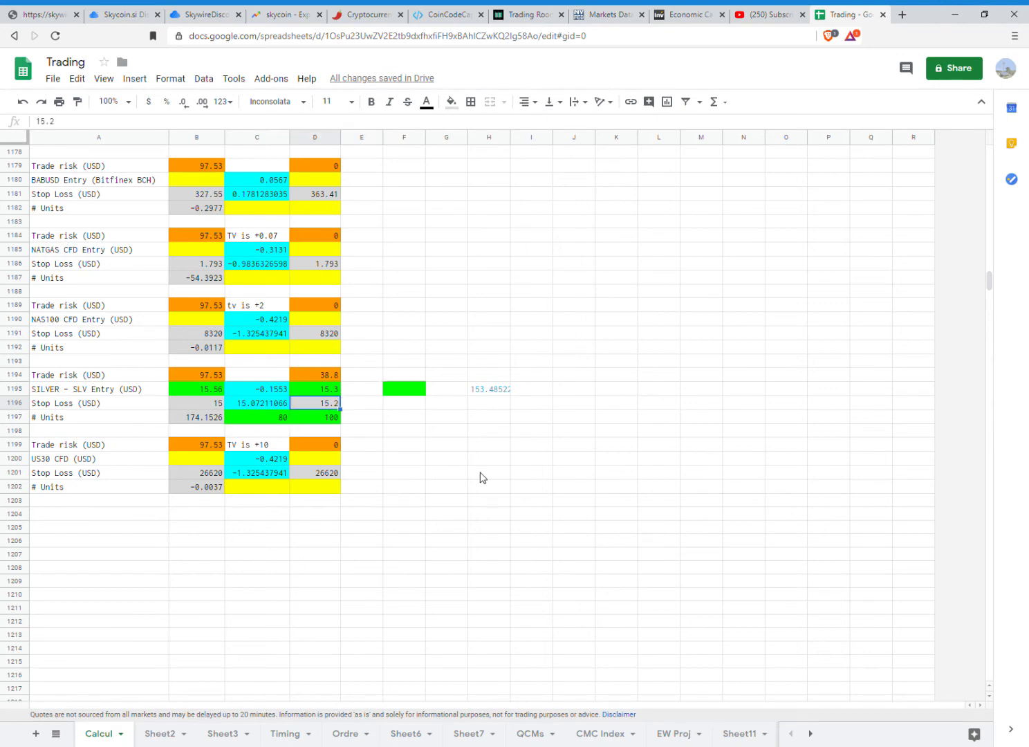
{"action": "type", "text": "15.4"}
{"action": "key", "text": "Return"}
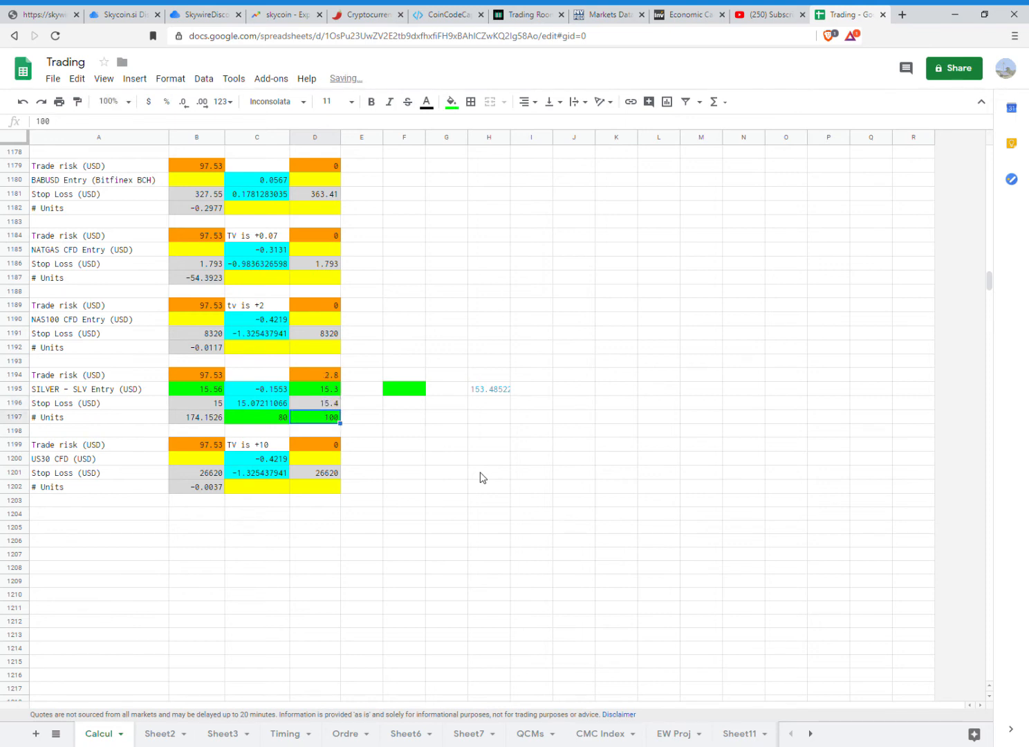
{"action": "left_click", "coordinate": [314, 405]}
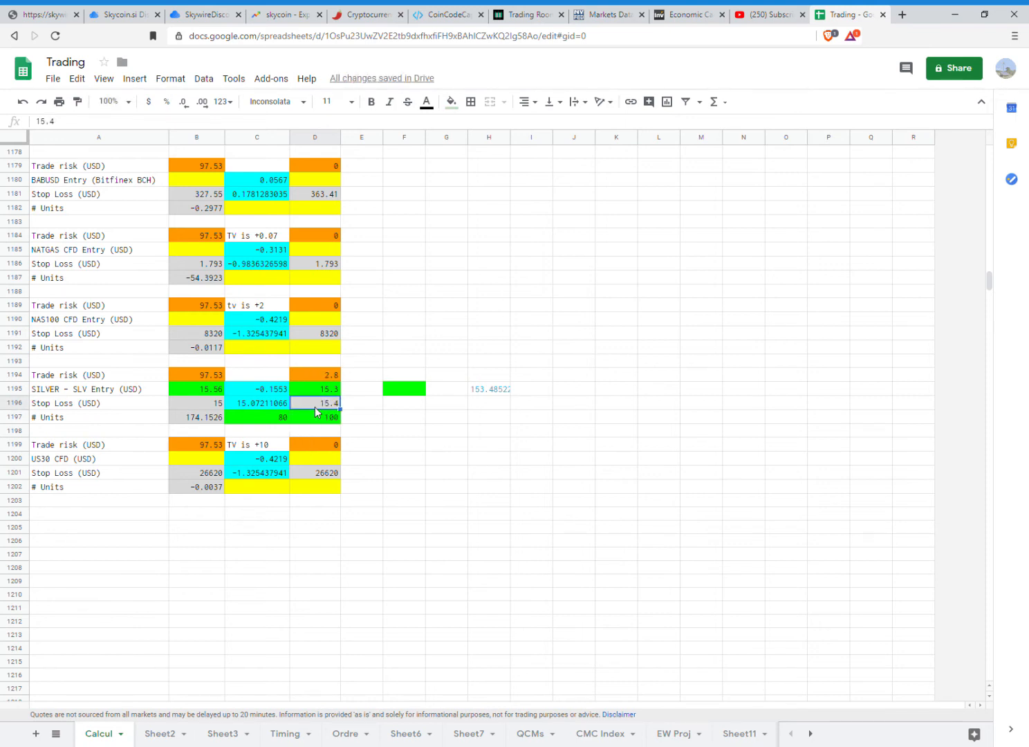
{"action": "type", "text": "15.5"}
{"action": "key", "text": "Return"}
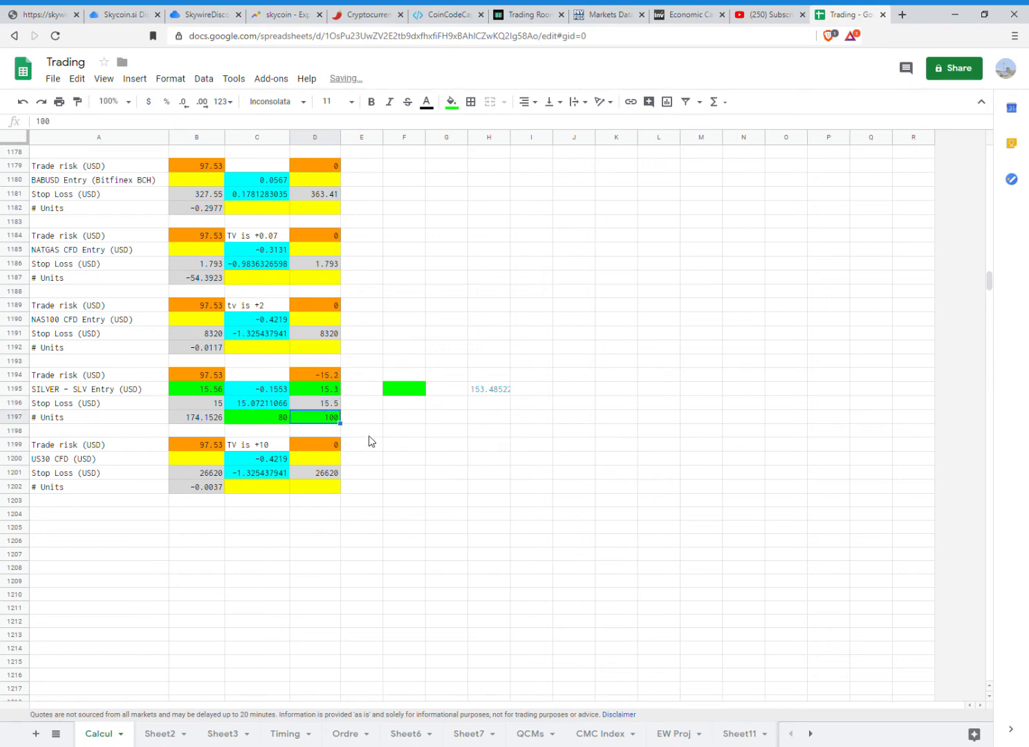
Set the SILVER - SLV stop loss in D1196 to 15.4
{"action": "left_click", "coordinate": [313, 405]}
{"action": "type", "text": "15.4"}
{"action": "key", "text": "Return"}
{"action": "left_click", "coordinate": [338, 402]}
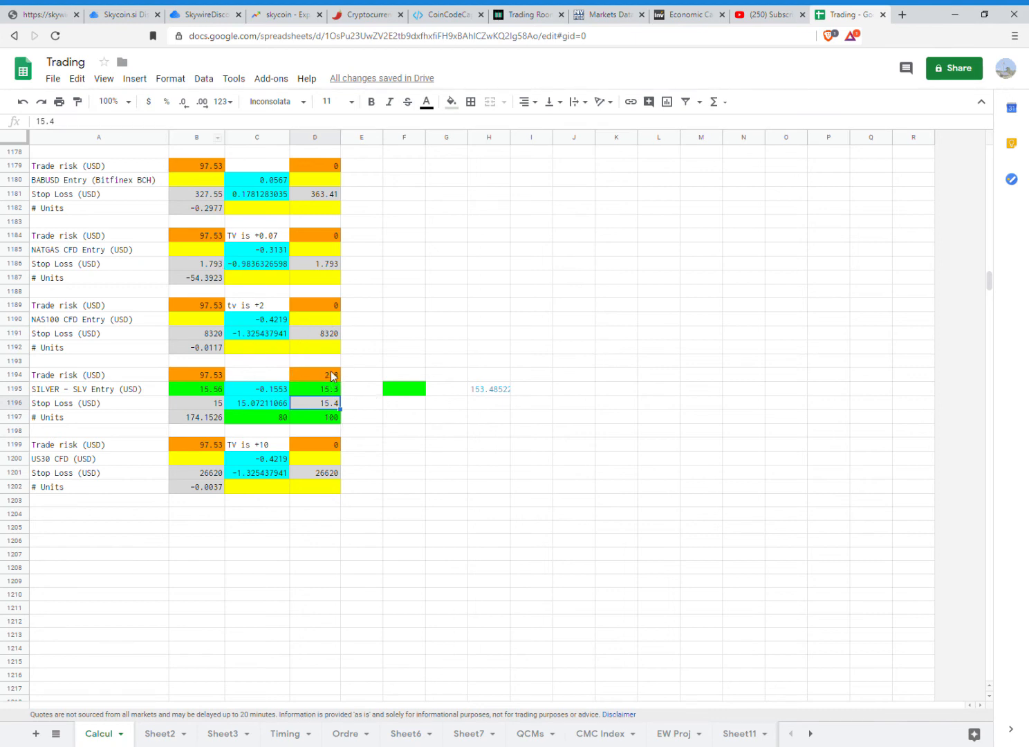
Review both SILVER - SLV entry prices and unit counts, and compare the trade risk values and formula in row 1194
{"action": "left_click", "coordinate": [209, 391]}
{"action": "left_click", "coordinate": [261, 419]}
{"action": "left_click", "coordinate": [309, 421]}
{"action": "left_click", "coordinate": [316, 388]}
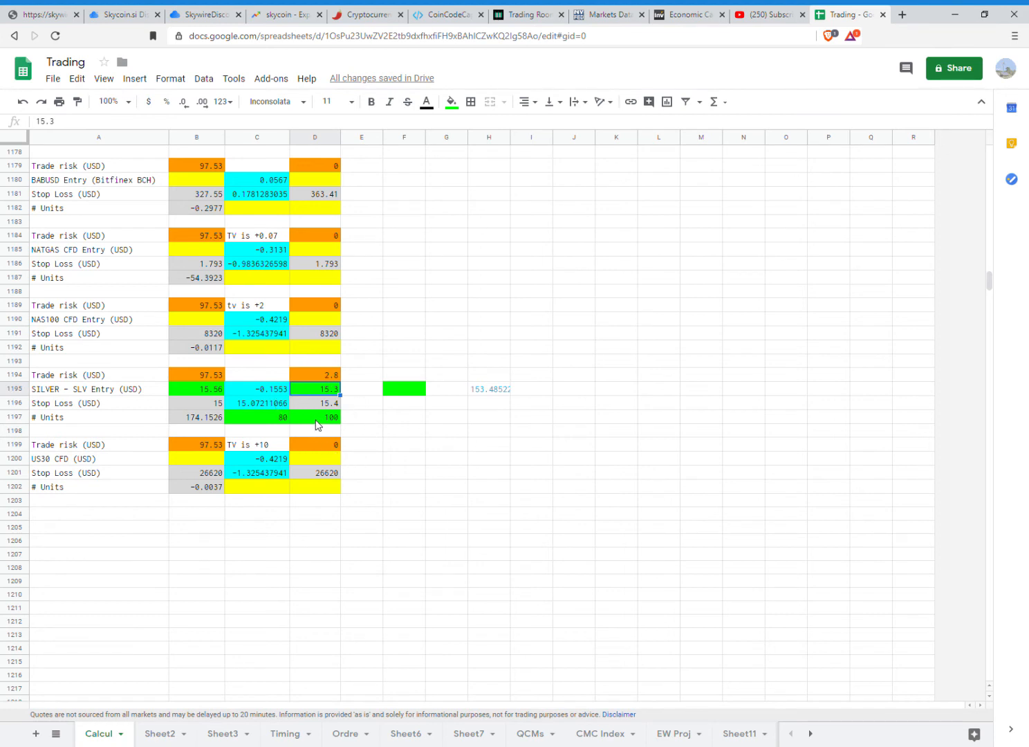
{"action": "left_click", "coordinate": [201, 376]}
{"action": "left_click", "coordinate": [324, 377]}
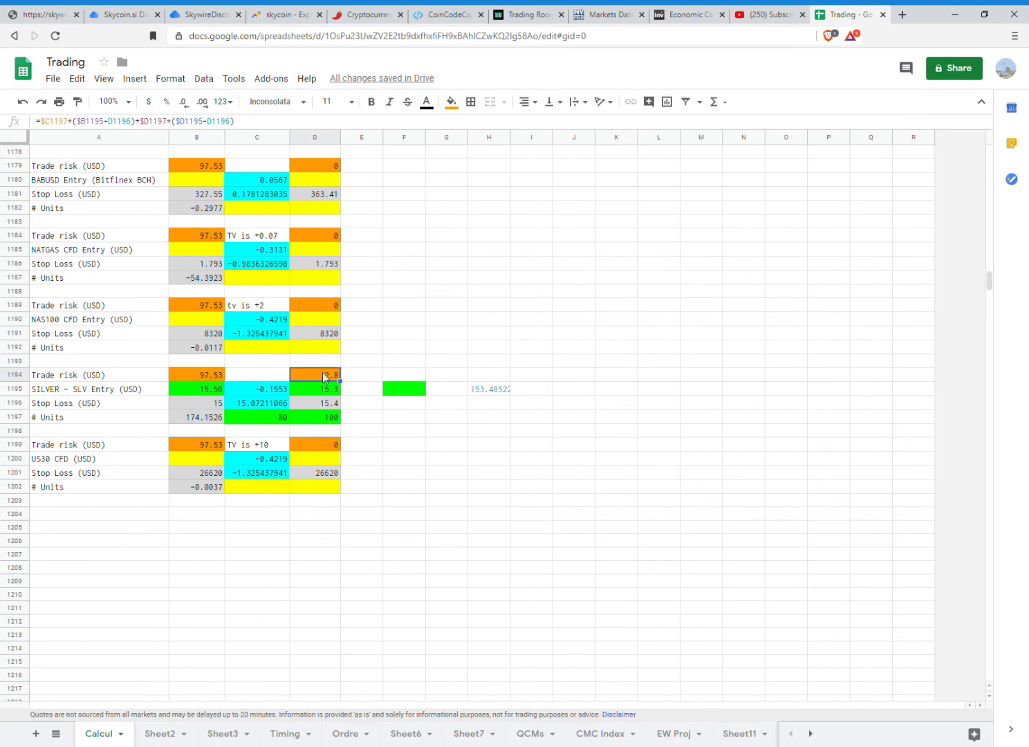
{"action": "left_click", "coordinate": [205, 377]}
{"action": "left_click", "coordinate": [13, 374]}
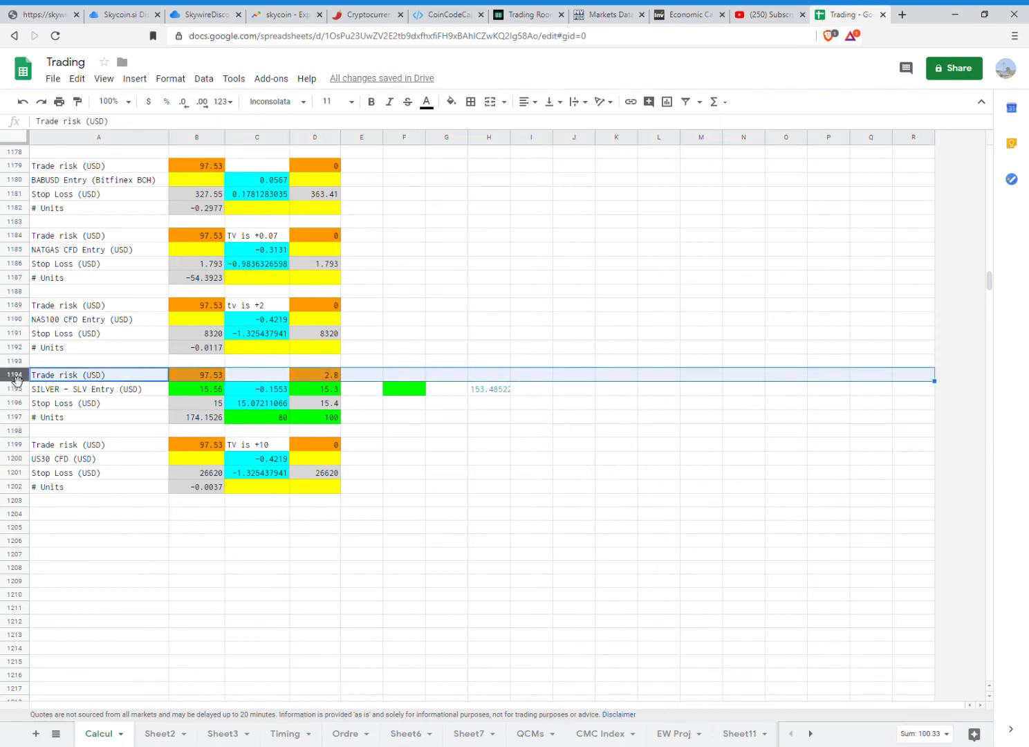
{"action": "left_click", "coordinate": [361, 404]}
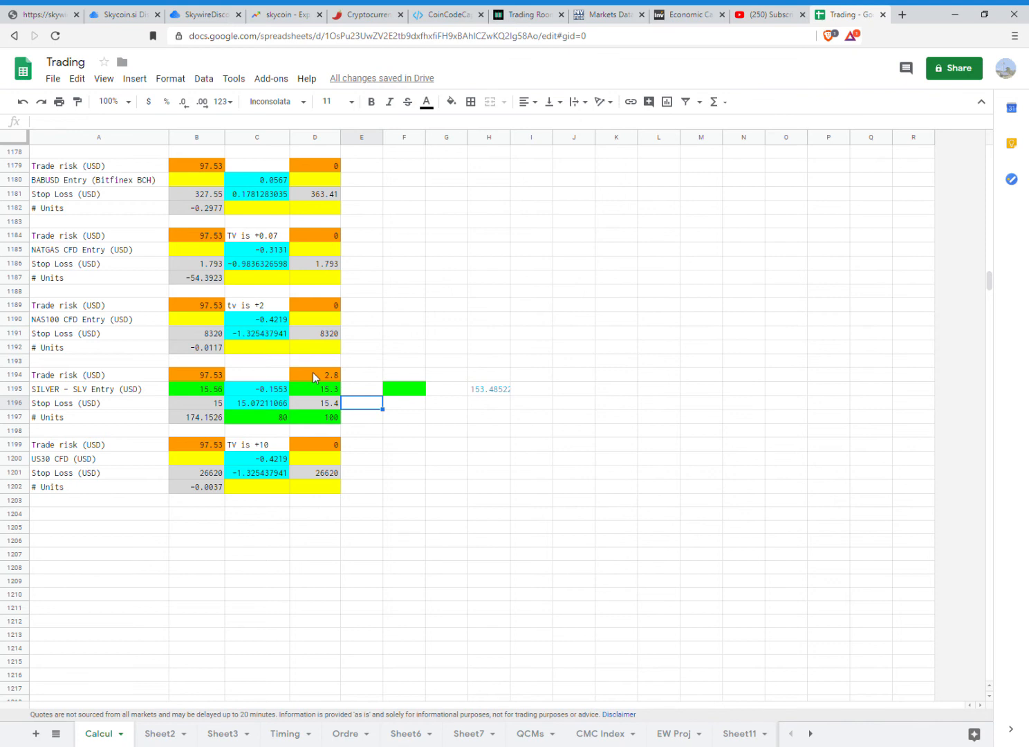
{"action": "left_click_drag", "start_coordinate": [262, 417], "coordinate": [311, 417]}
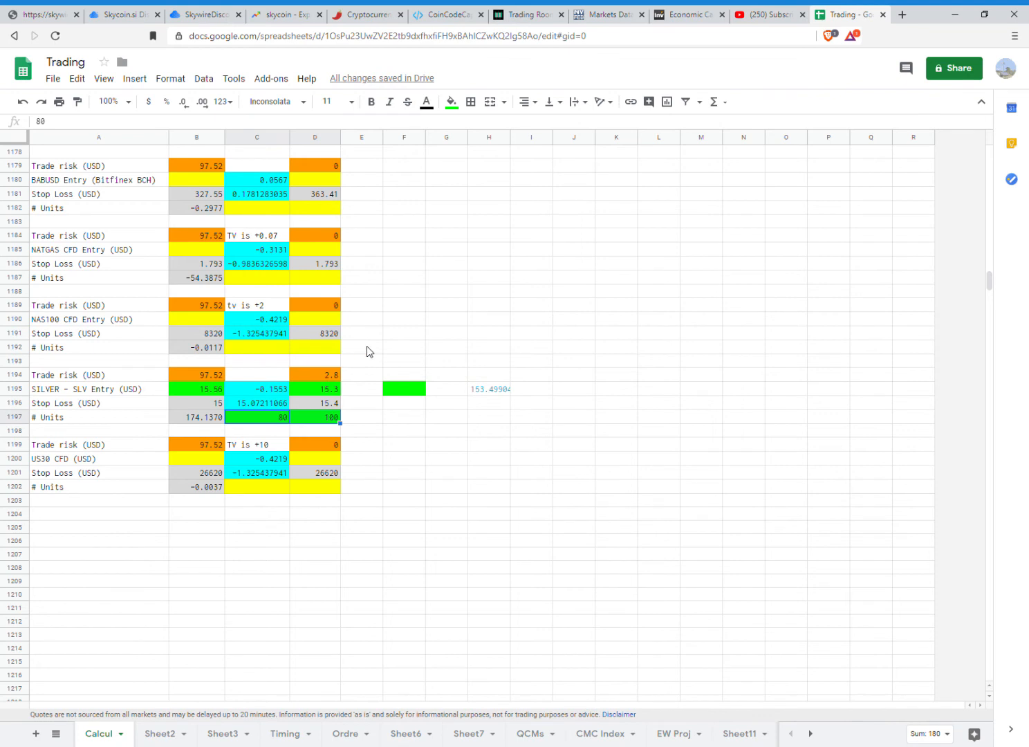
Copy D1194:D1197 into column E, then fill E1195 and E1197 with yellow and clear their contents
{"action": "left_click_drag", "start_coordinate": [318, 376], "coordinate": [372, 428]}
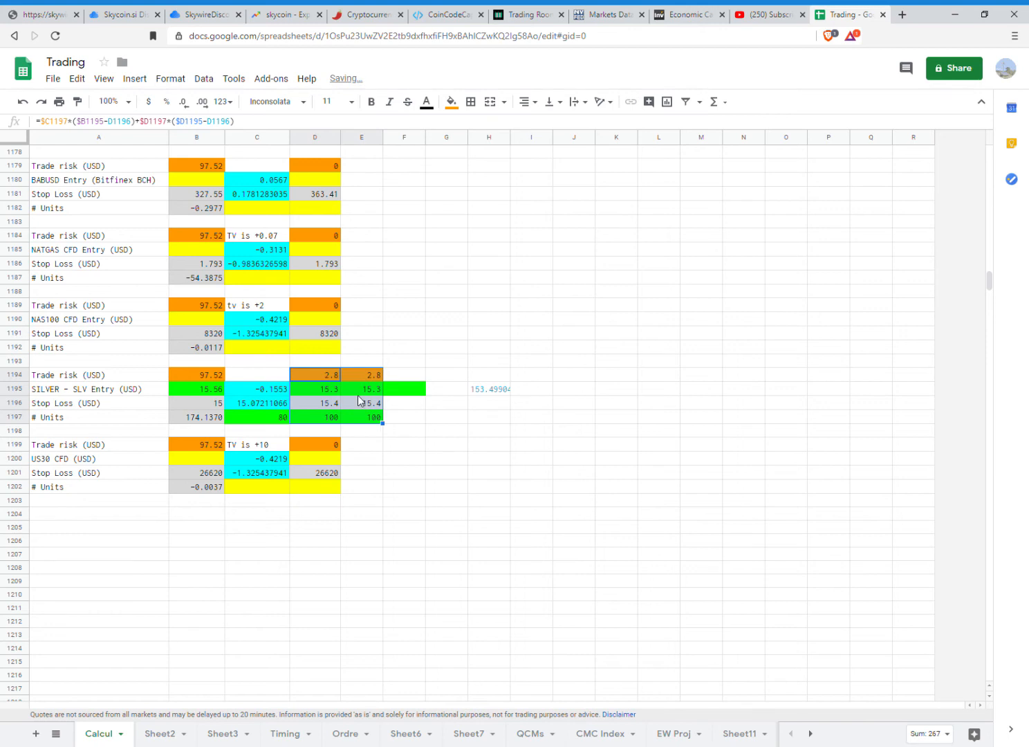
{"action": "left_click", "coordinate": [361, 389]}
{"action": "left_click", "coordinate": [365, 417]}
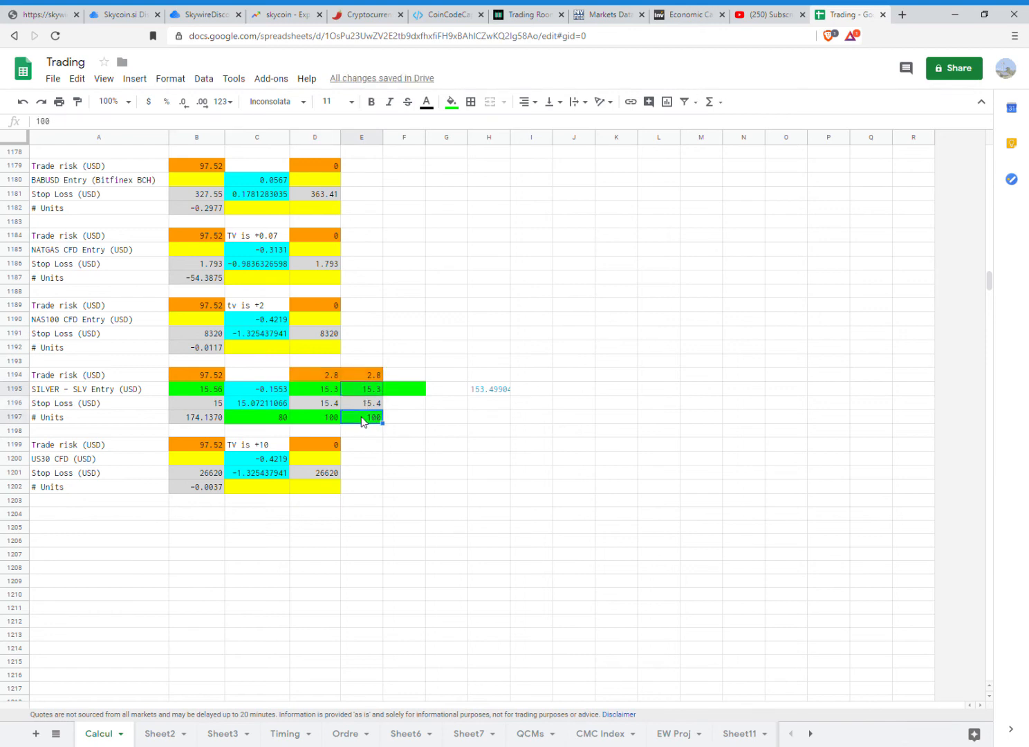
{"action": "left_click", "coordinate": [450, 101]}
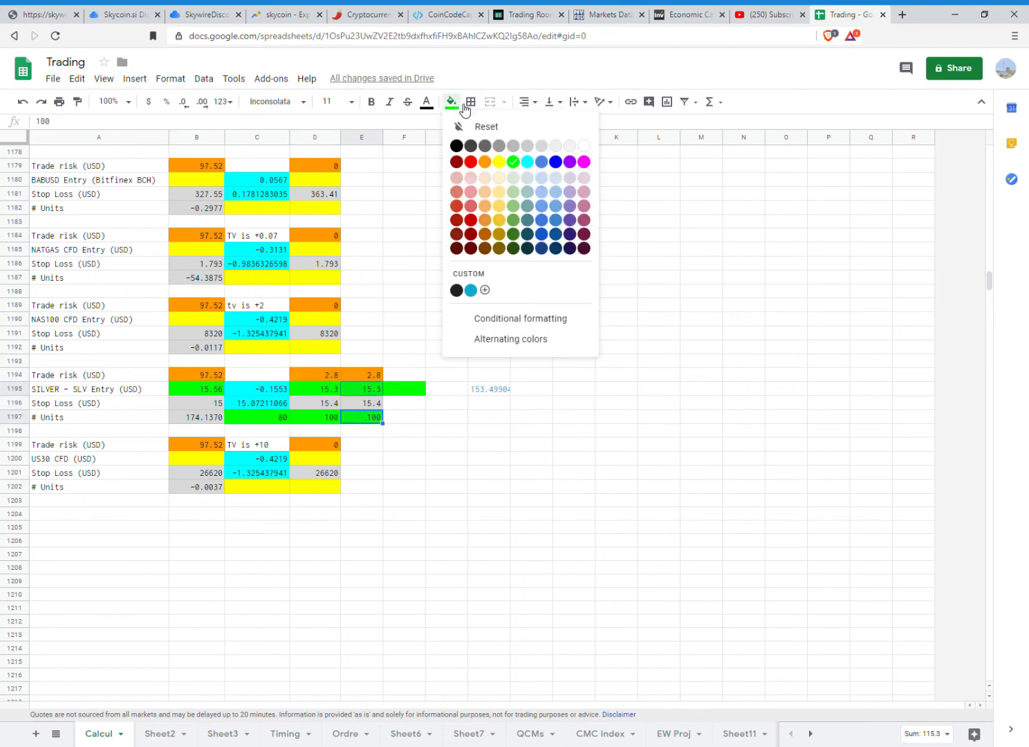
{"action": "left_click", "coordinate": [500, 162]}
{"action": "key", "text": "Delete"}
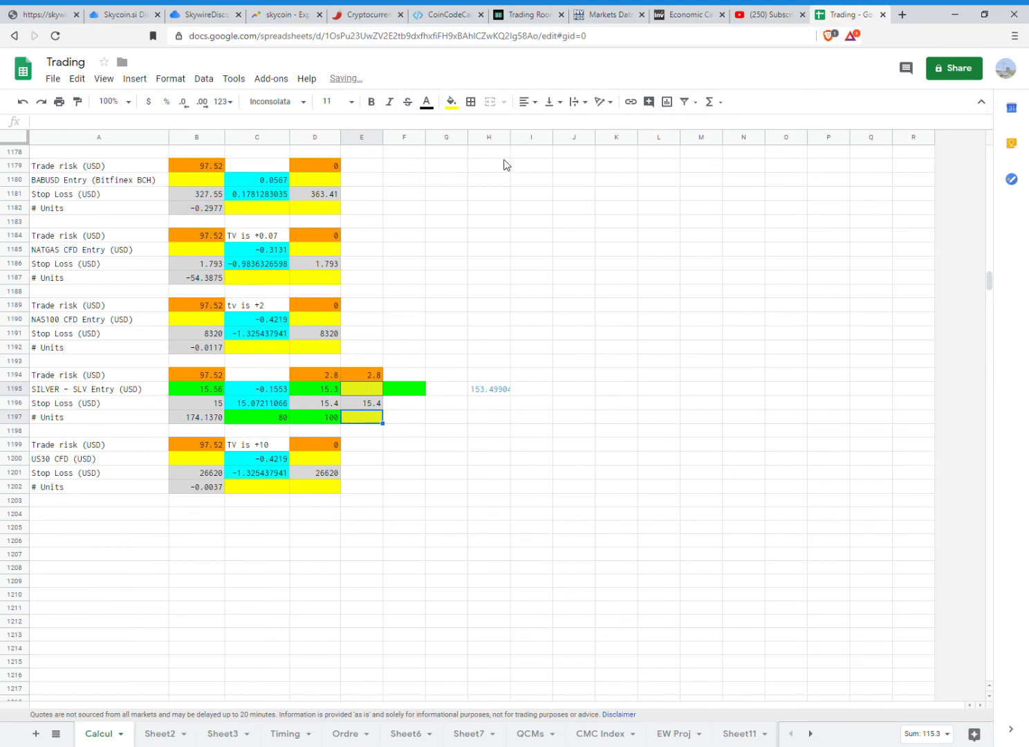
Compare the trade risk formulas in D1194 and E1194, and append +E1197*(E1195-E1196) to the E1194 formula
{"action": "left_click", "coordinate": [328, 374]}
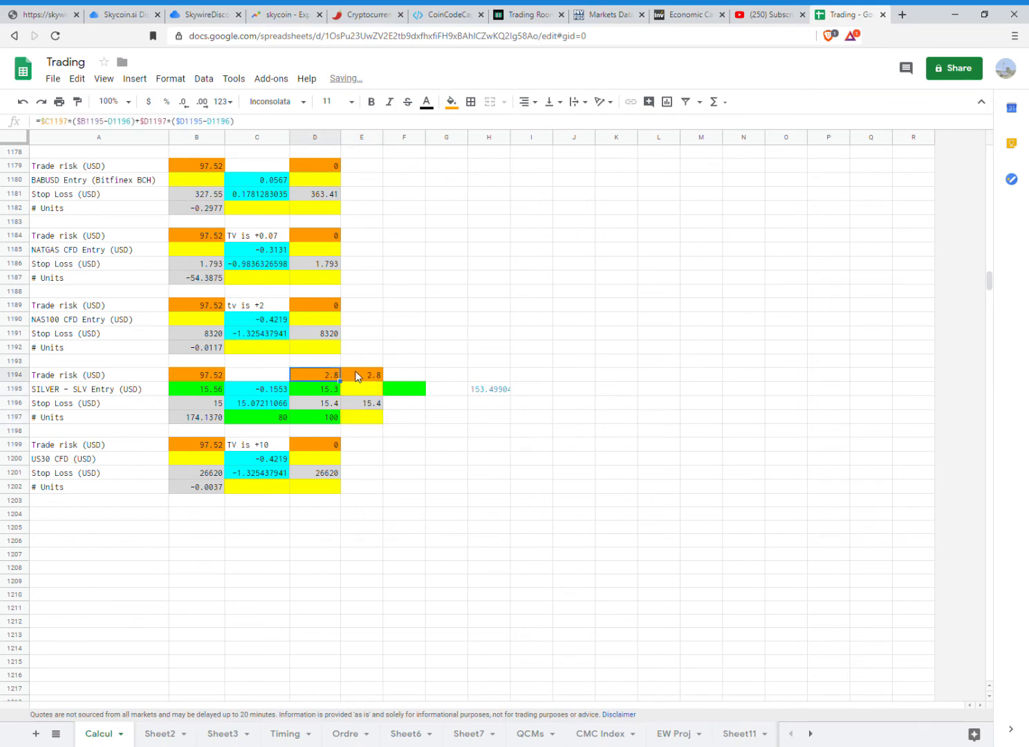
{"action": "left_click", "coordinate": [365, 374]}
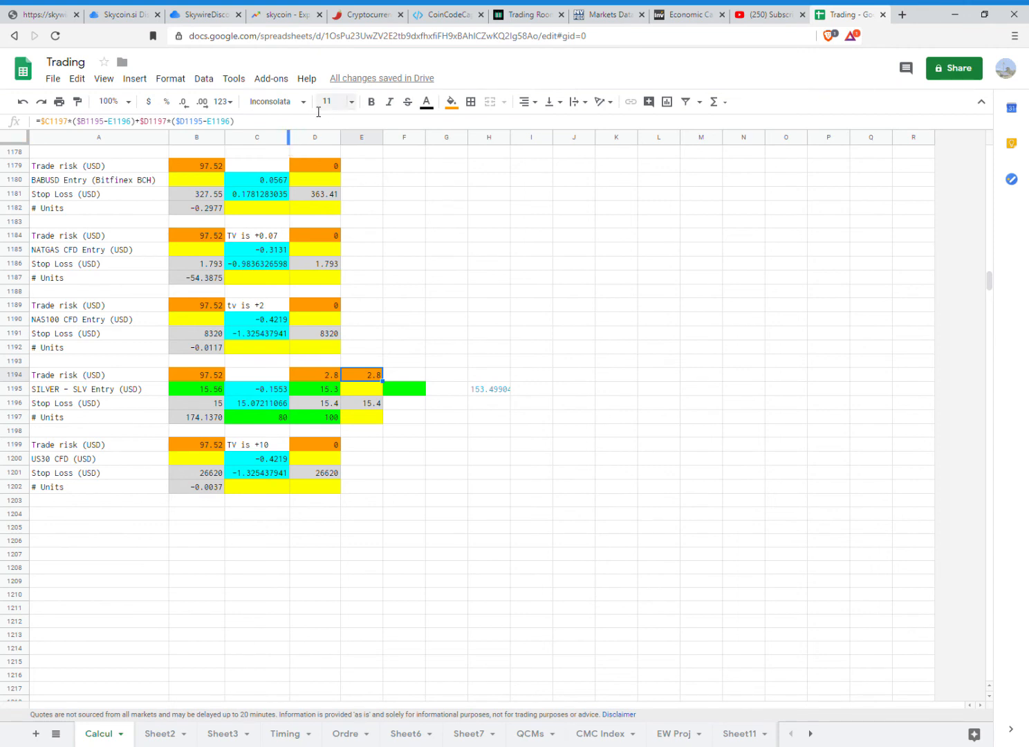
{"action": "left_click", "coordinate": [368, 389]}
{"action": "left_click", "coordinate": [369, 416]}
{"action": "left_click", "coordinate": [364, 370]}
{"action": "left_click", "coordinate": [275, 125]}
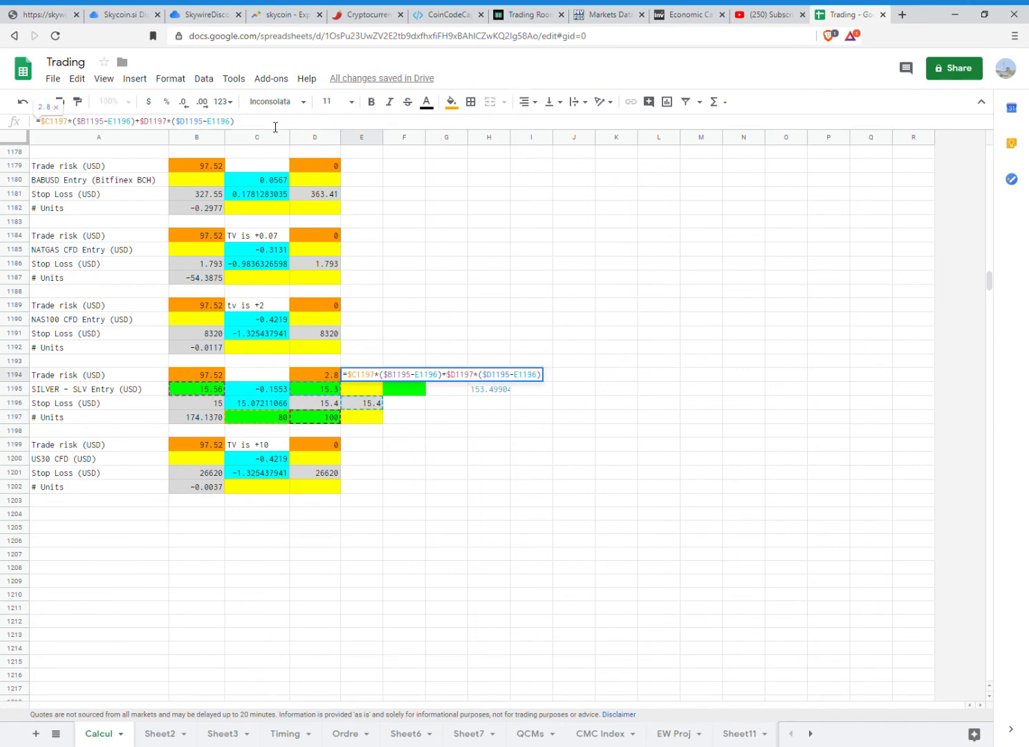
{"action": "type", "text": "+"}
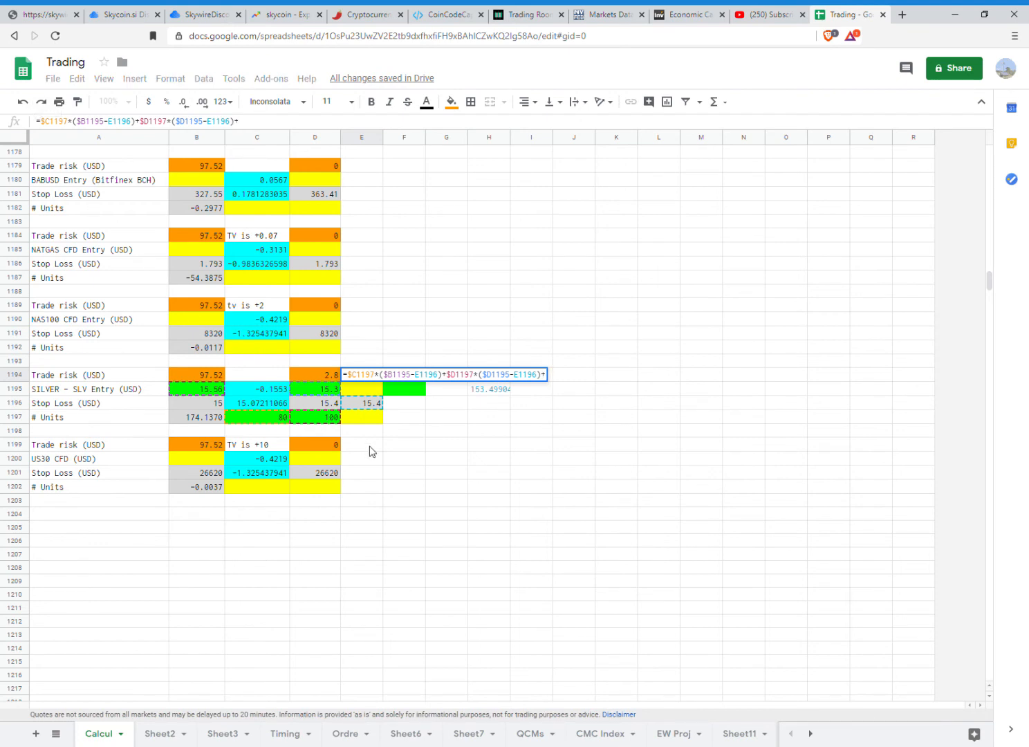
{"action": "left_click", "coordinate": [365, 418]}
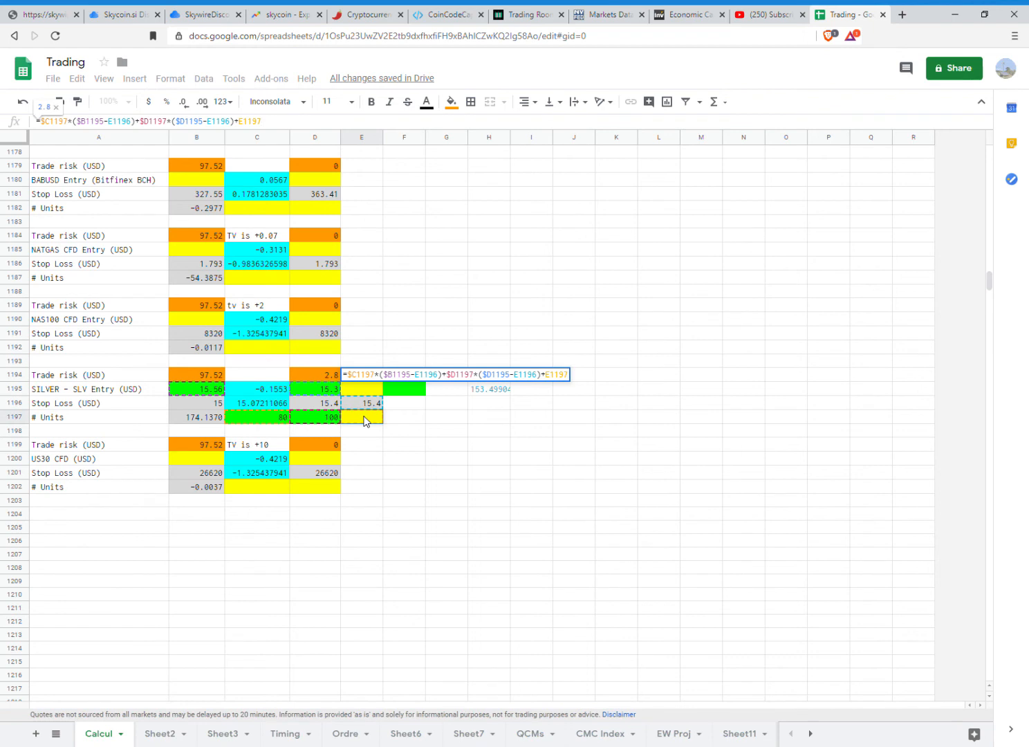
{"action": "type", "text": "*("}
{"action": "left_click", "coordinate": [364, 391]}
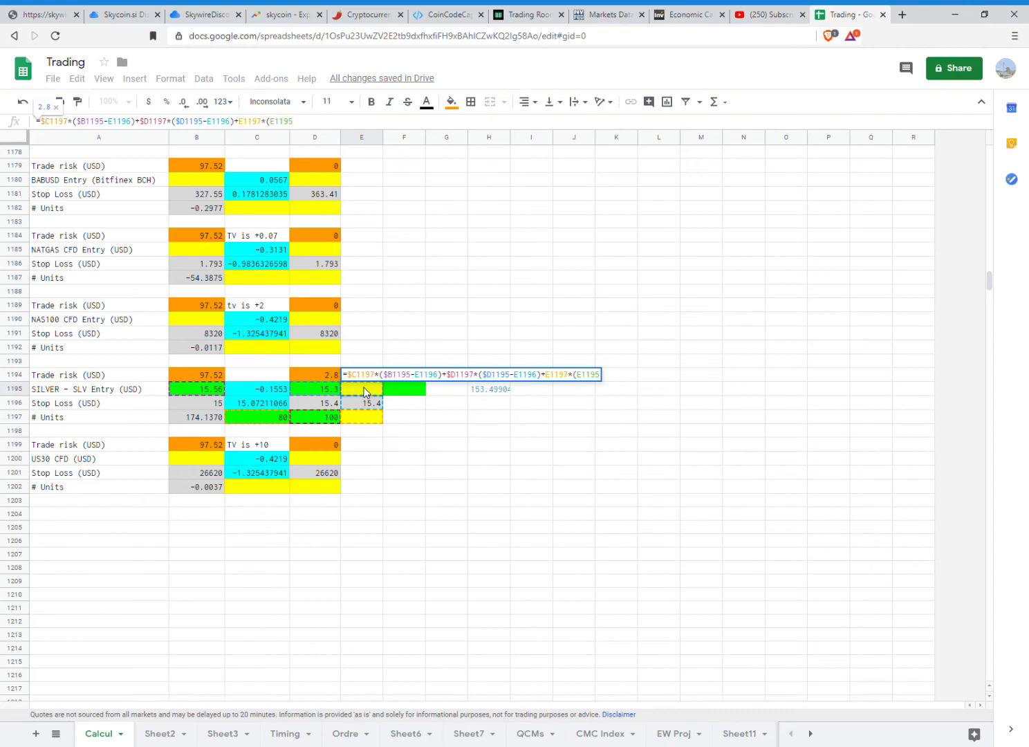
{"action": "type", "text": "-"}
{"action": "left_click", "coordinate": [366, 406]}
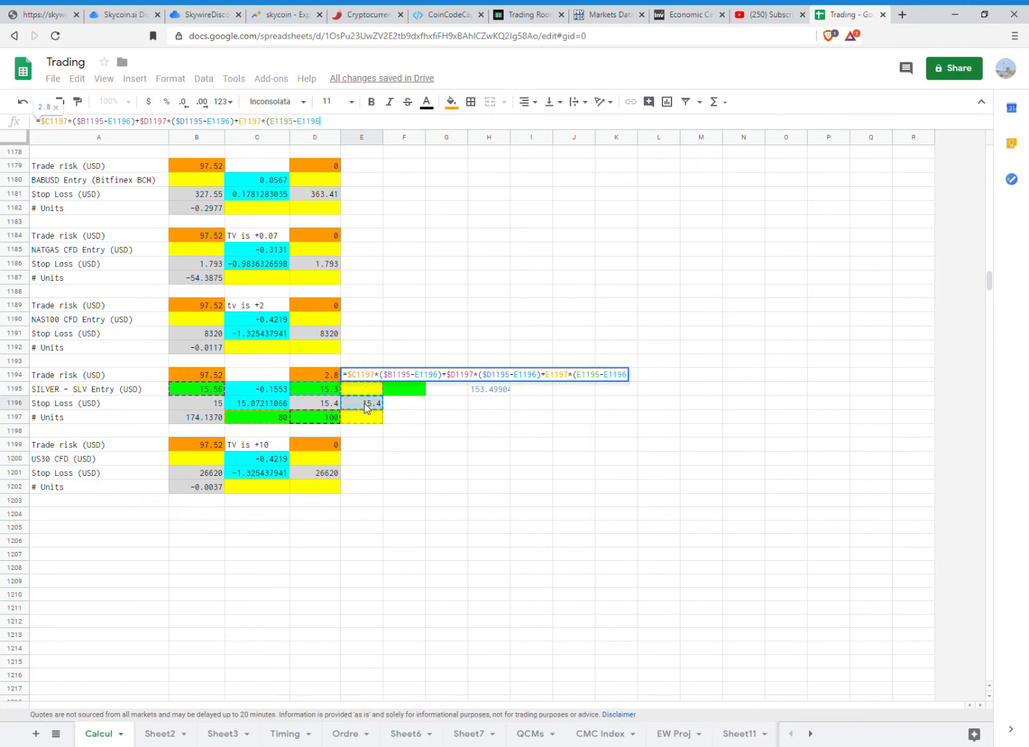
{"action": "type", "text": ")"}
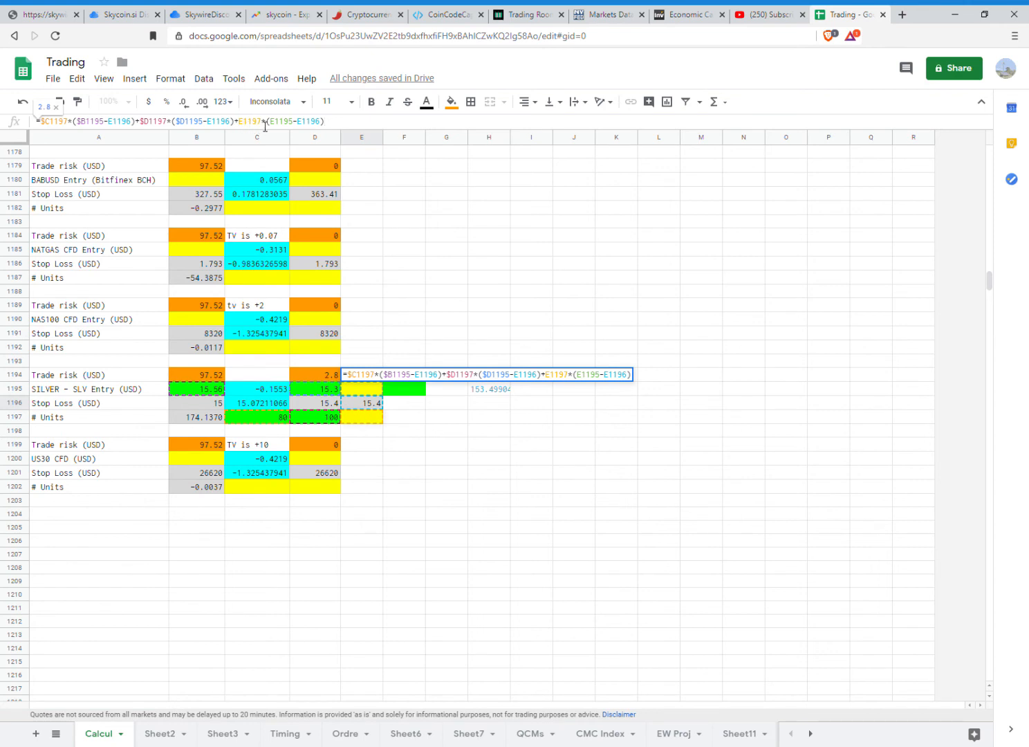
Make the column references absolute as $E1197 and $E1195 in the added term and commit the E1194 formula
{"action": "type", "text": "$"}
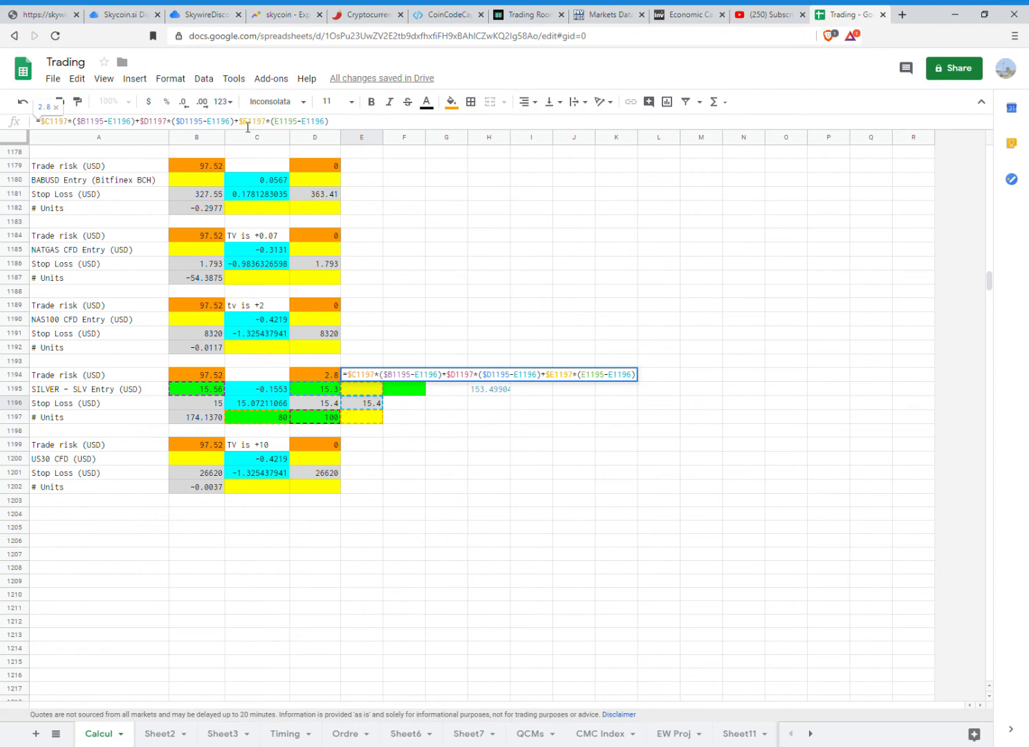
{"action": "left_click", "coordinate": [278, 122]}
{"action": "type", "text": "$"}
{"action": "key", "text": "Return"}
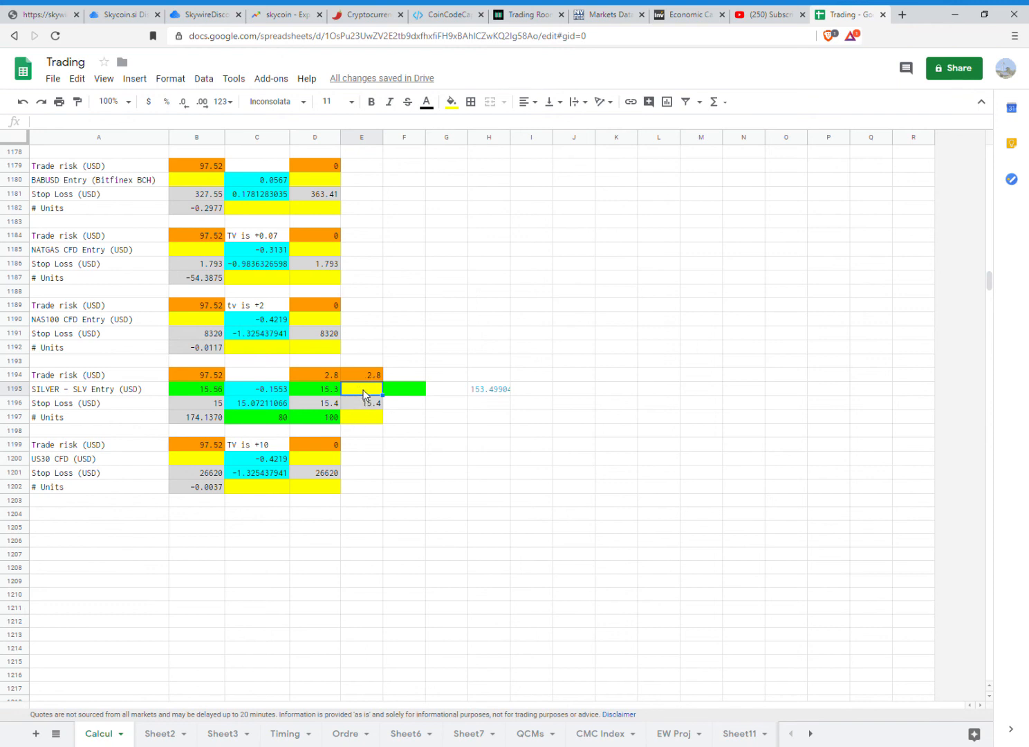
Record the third SILVER - SLV entry with a price of 16 in E1195 and -45 units in E1197
{"action": "type", "text": "16"}
{"action": "left_click_drag", "start_coordinate": [269, 415], "coordinate": [302, 415]}
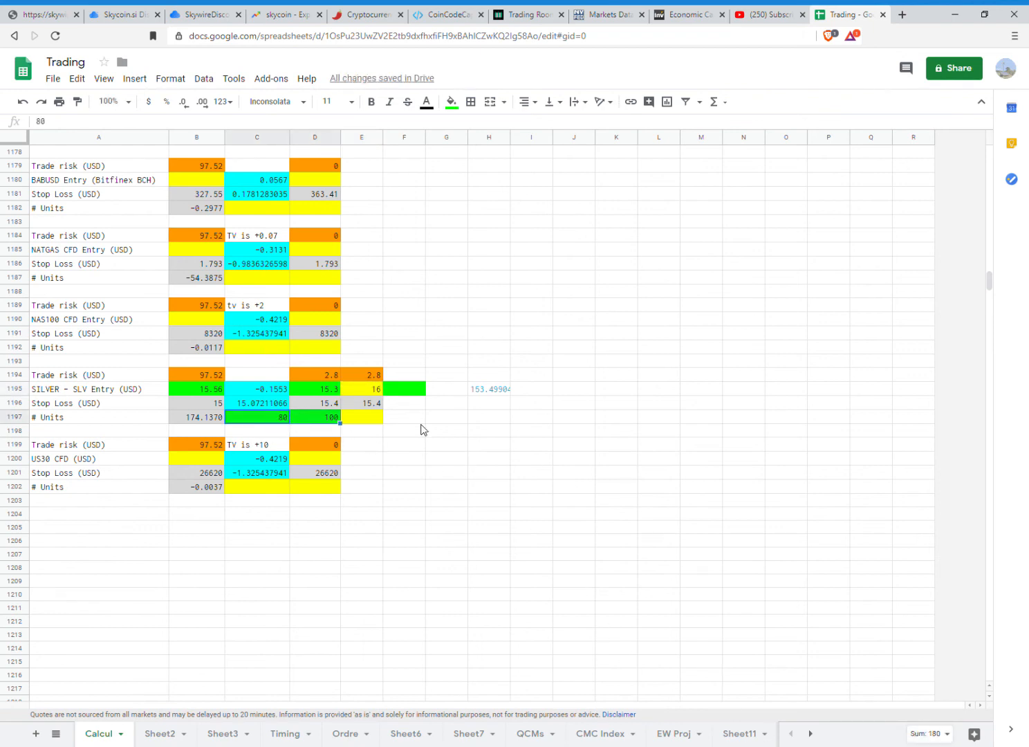
{"action": "left_click", "coordinate": [362, 417]}
{"action": "type", "text": "-45"}
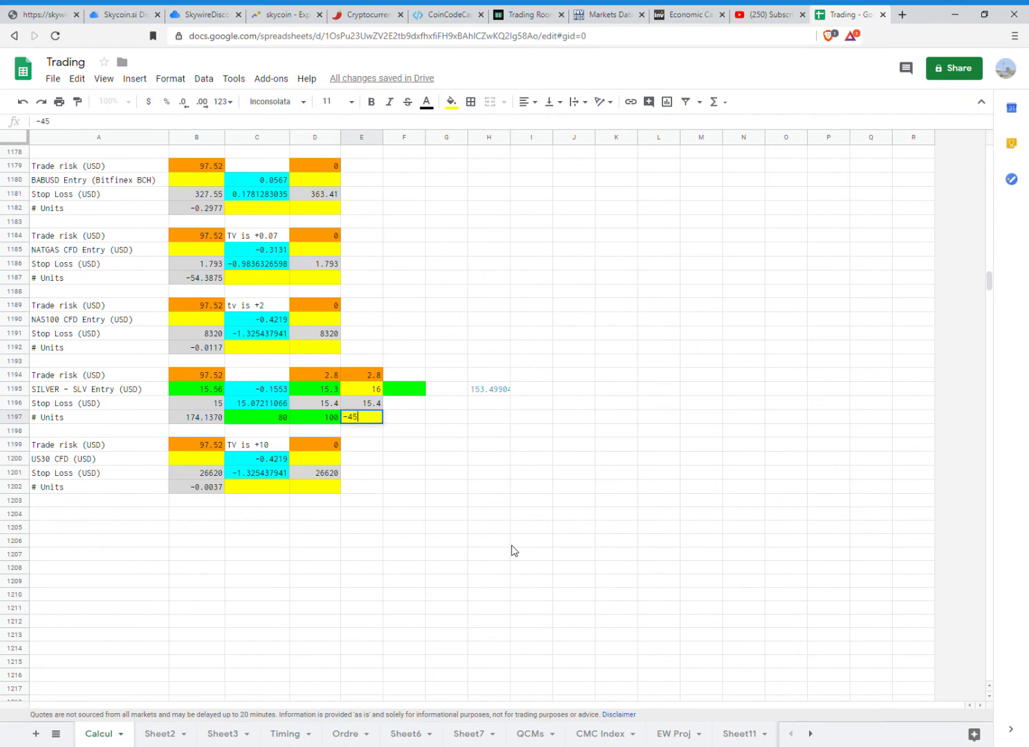
{"action": "key", "text": "Tab"}
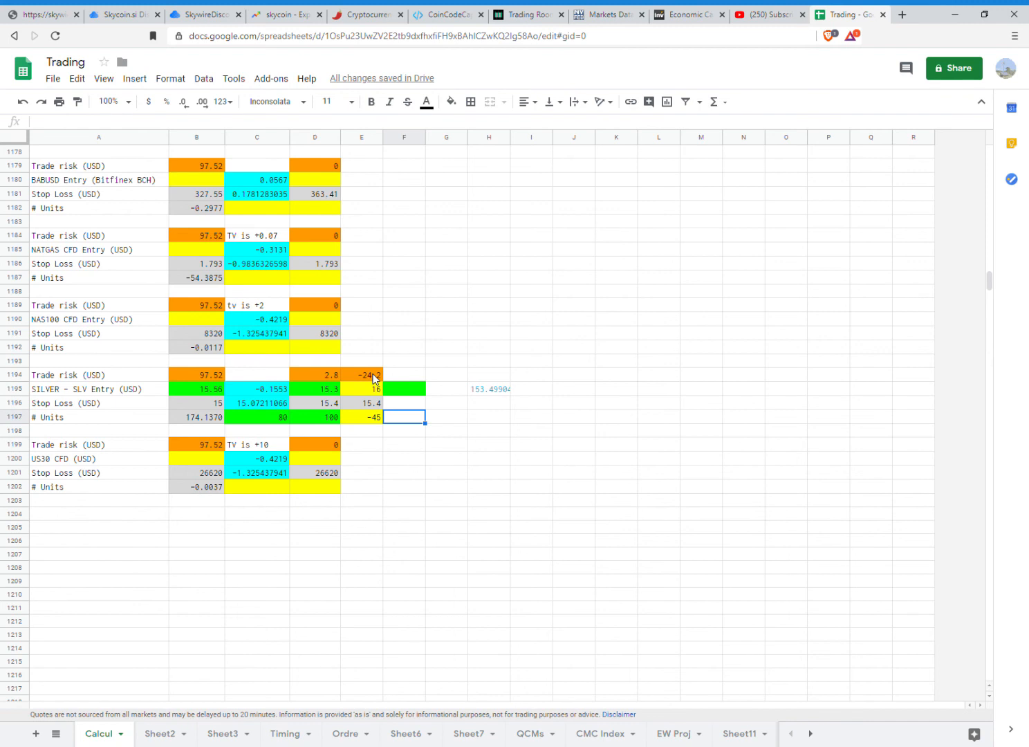
Try SILVER - SLV stop losses of 14, 15 and 15.1 in E1196 to test their effect on the trade risk
{"action": "left_click", "coordinate": [357, 405]}
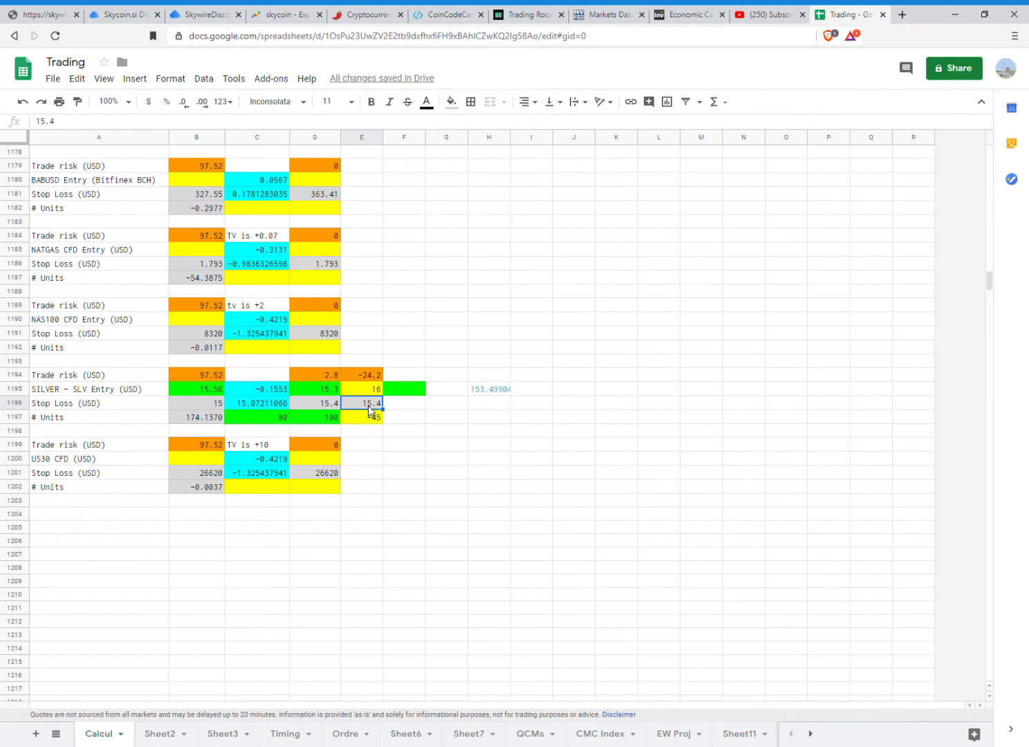
{"action": "type", "text": "14"}
{"action": "left_click", "coordinate": [406, 409]}
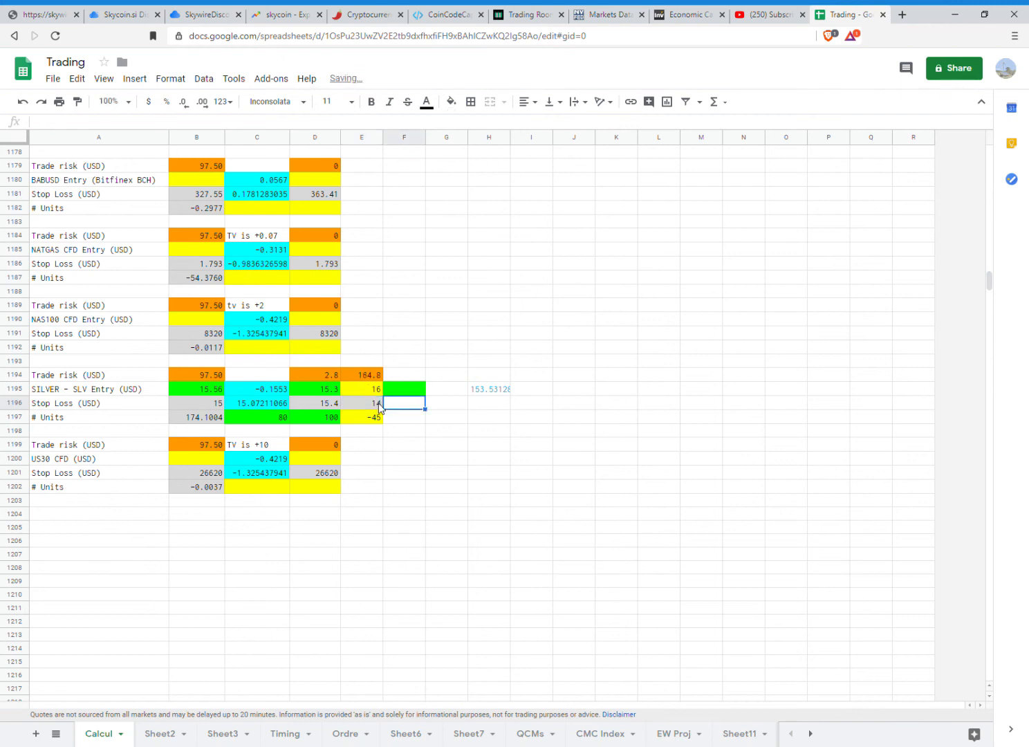
{"action": "left_click", "coordinate": [379, 408]}
{"action": "type", "text": "15"}
{"action": "key", "text": "Tab"}
{"action": "left_click", "coordinate": [379, 405]}
{"action": "type", "text": ".1"}
{"action": "key", "text": "Tab"}
Try stop losses of 15.4 and 15.3 in E1196 for the third SILVER - SLV entry
{"action": "left_click", "coordinate": [363, 406]}
{"action": "type", "text": "15.4"}
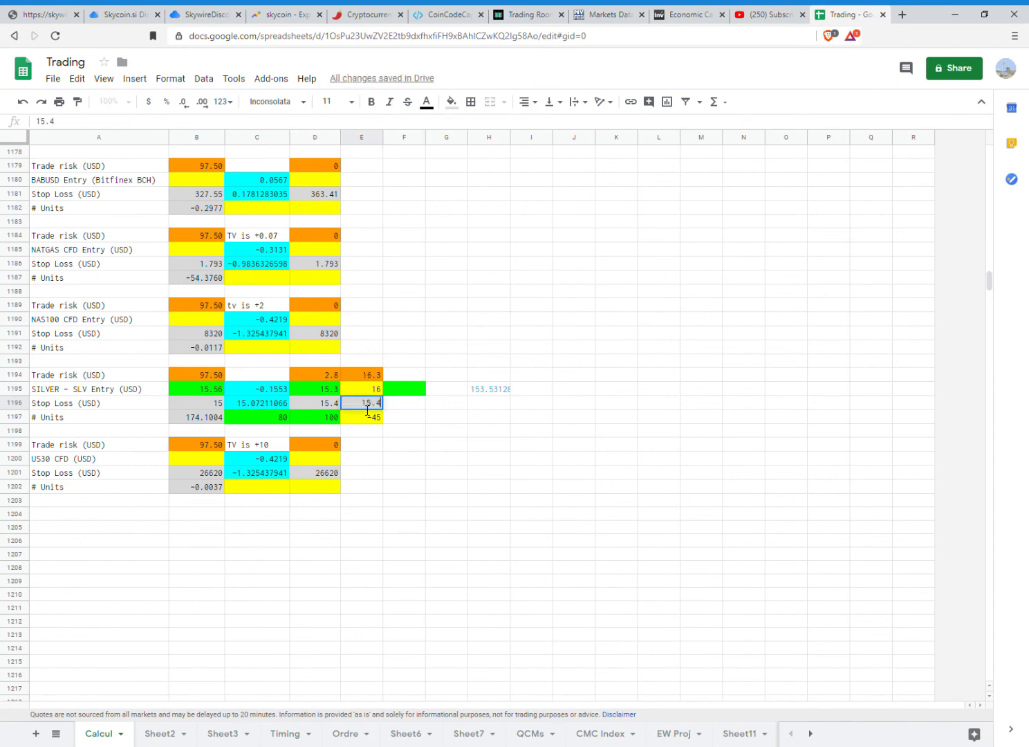
{"action": "key", "text": "Tab"}
{"action": "left_click", "coordinate": [356, 407]}
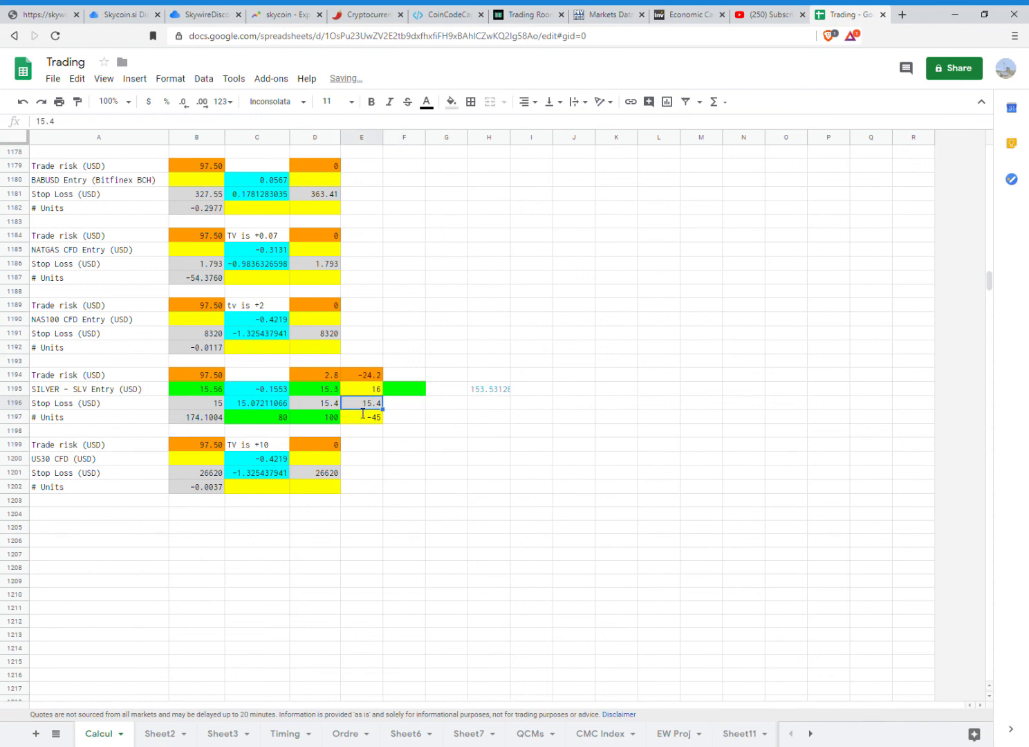
{"action": "double_click", "coordinate": [358, 408]}
{"action": "key", "text": "BackSpace"}
{"action": "type", "text": "3"}
{"action": "key", "text": "Return"}
Set the SILVER - SLV stop loss in E1196 to 15.2 and check the trade risk formula in E1194
{"action": "left_click", "coordinate": [355, 408]}
{"action": "double_click", "coordinate": [356, 412]}
{"action": "key", "text": "BackSpace"}
{"action": "type", "text": "2"}
{"action": "key", "text": "Tab"}
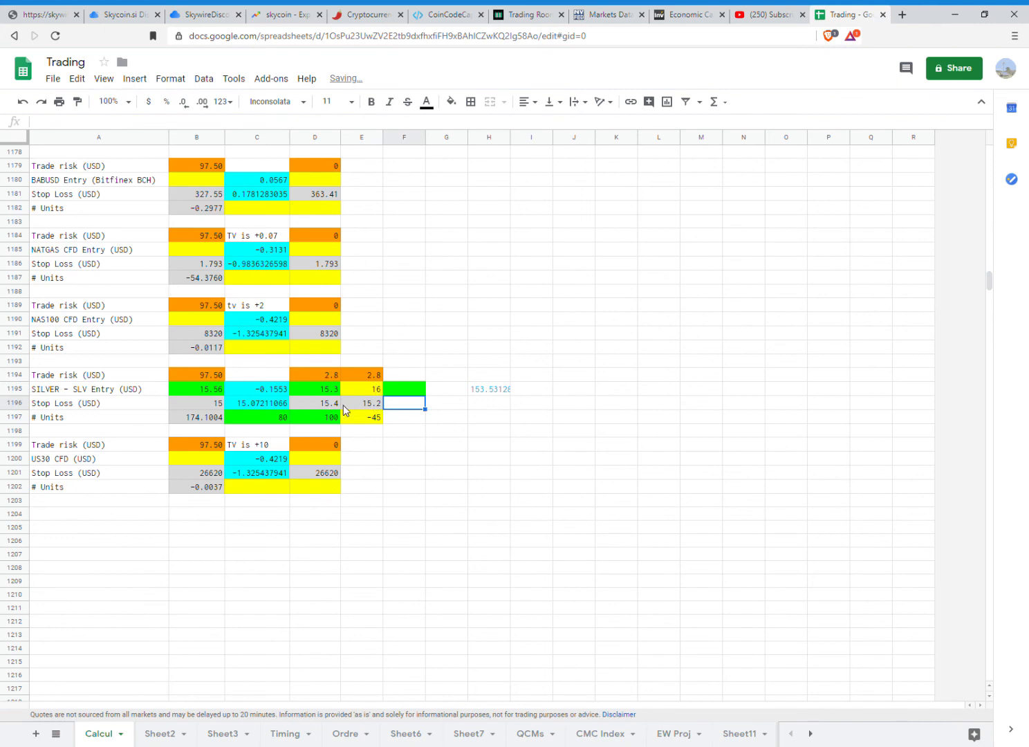
{"action": "left_click", "coordinate": [371, 374]}
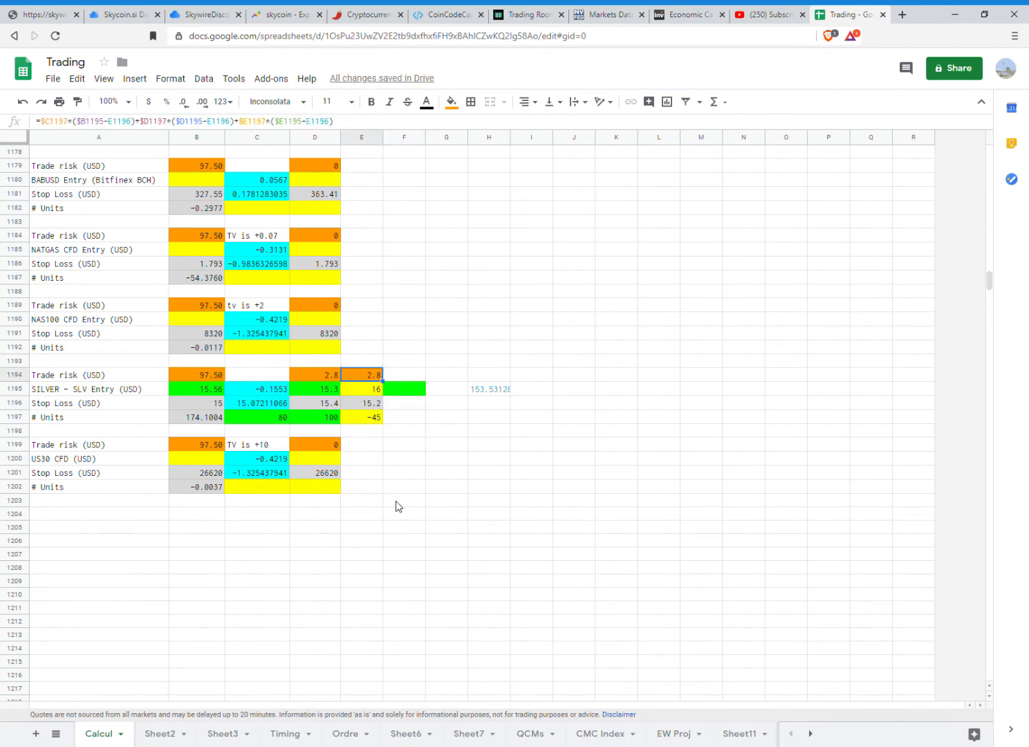
Fill the third entry's price cell E1195 and units cell E1197 with green
{"action": "left_click", "coordinate": [371, 386]}
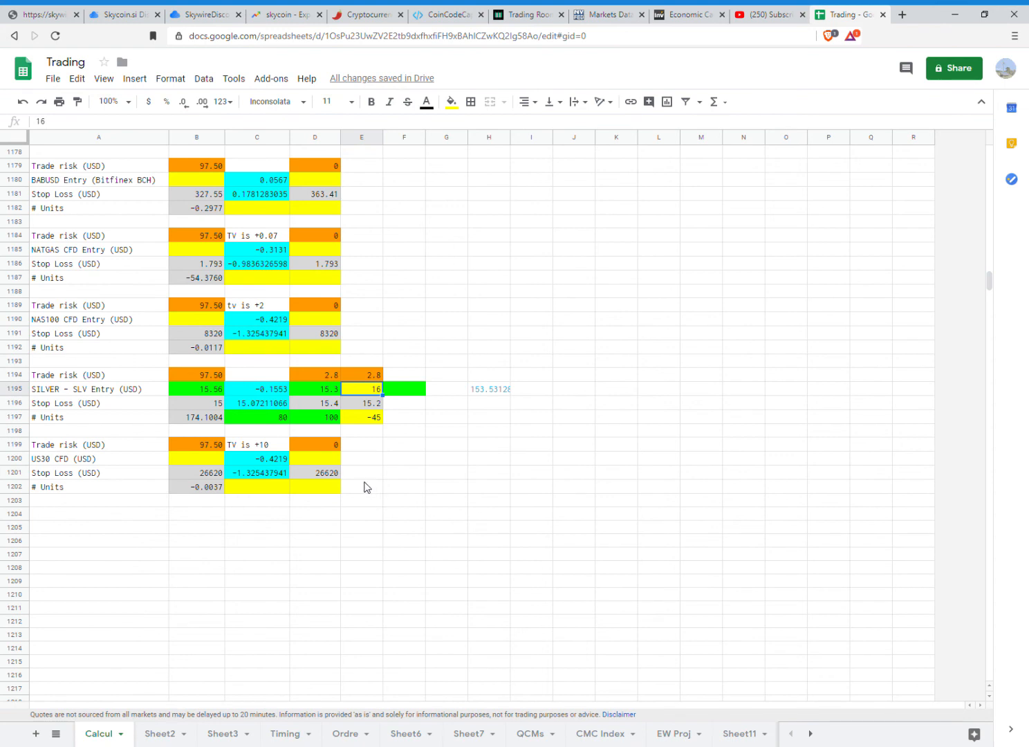
{"action": "left_click", "coordinate": [366, 418], "text": "ctrl"}
{"action": "left_click", "coordinate": [450, 101]}
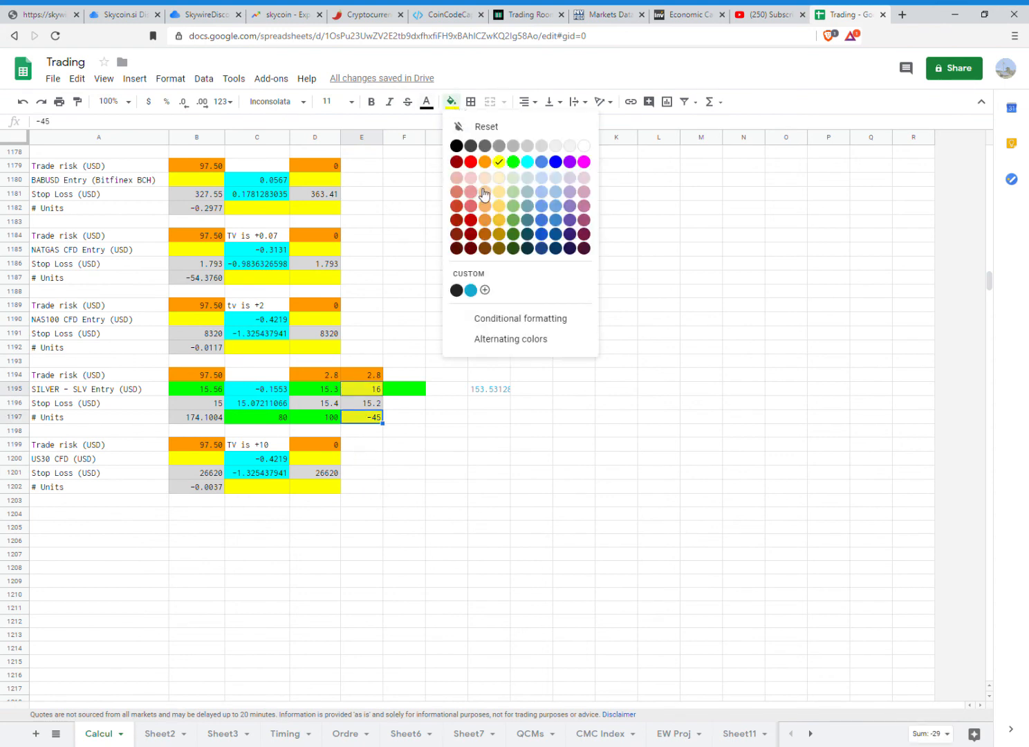
{"action": "left_click", "coordinate": [514, 163]}
Remove the stray green fill from F1195 by extending the blank cell G1195 over it
{"action": "left_click", "coordinate": [450, 391]}
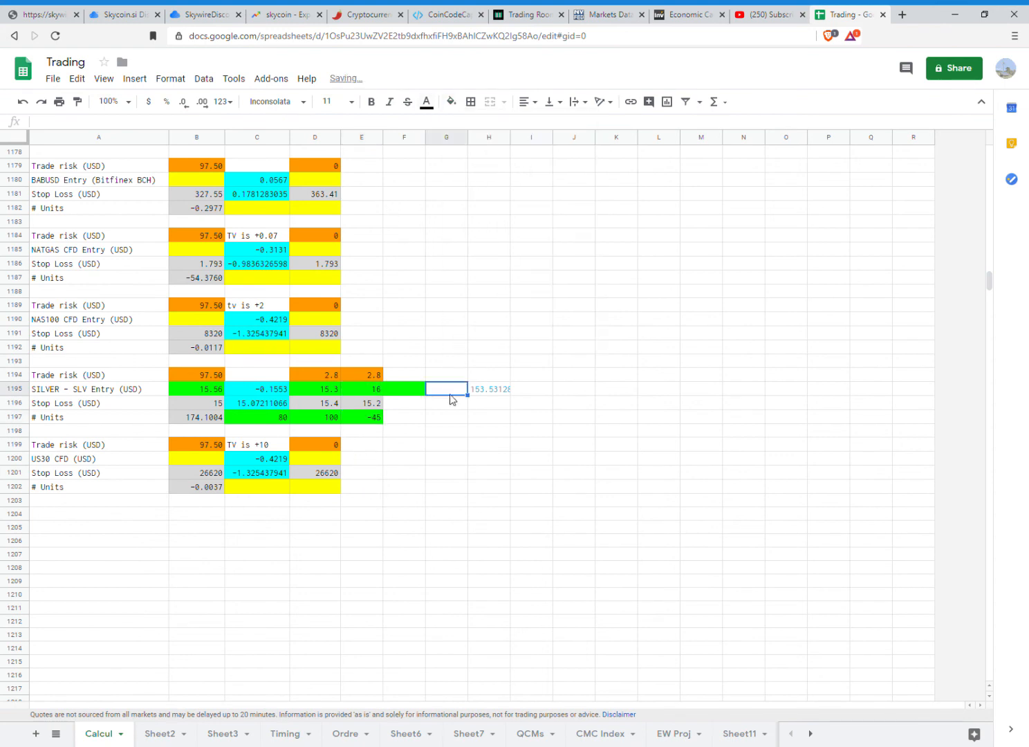
{"action": "left_click_drag", "start_coordinate": [467, 396], "coordinate": [418, 401]}
{"action": "left_click", "coordinate": [706, 346]}
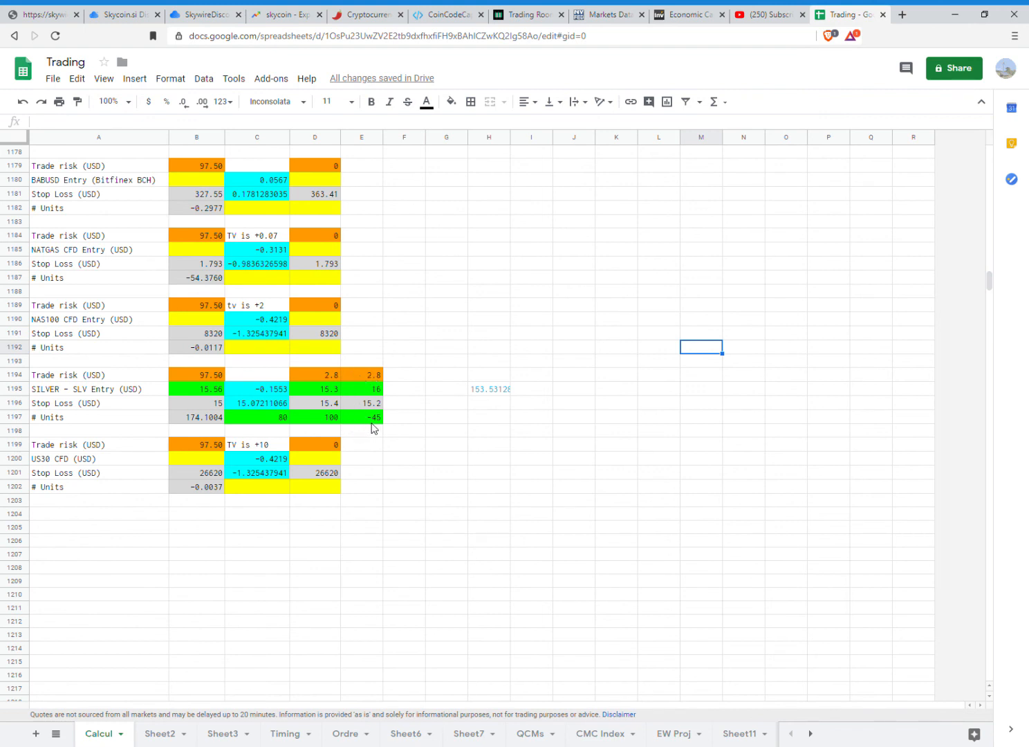
Copy E1194:E1197 into column F, then clear the contents of F1195 and F1197 and fill them with yellow
{"action": "left_click_drag", "start_coordinate": [368, 376], "coordinate": [424, 429]}
{"action": "left_click", "coordinate": [404, 388]}
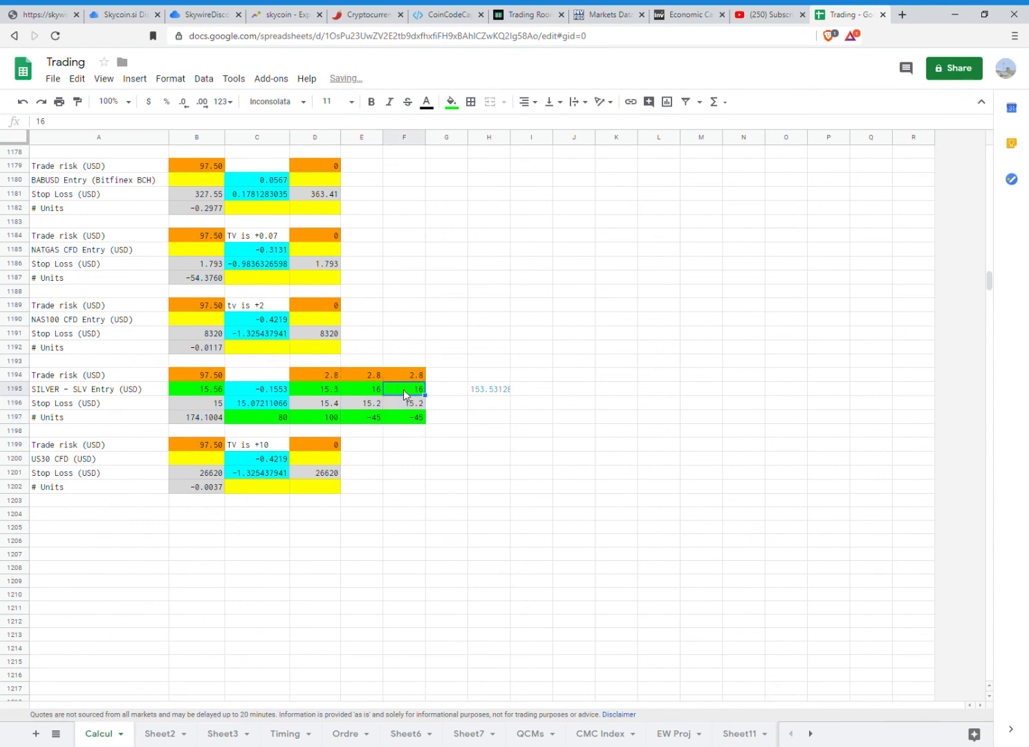
{"action": "left_click", "coordinate": [404, 419]}
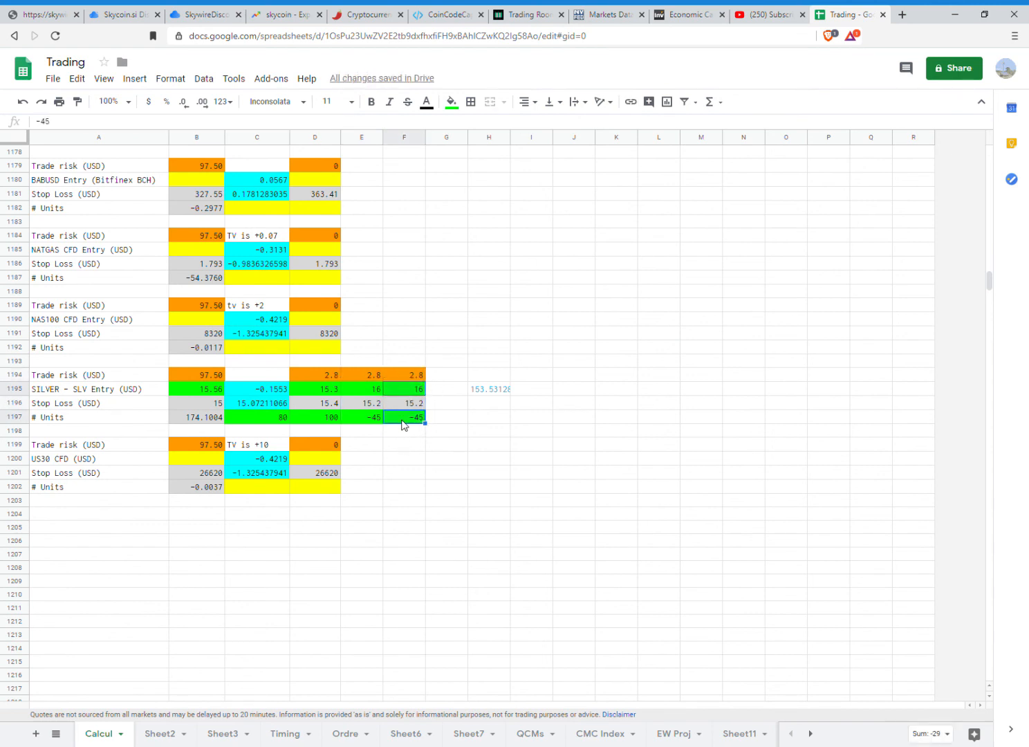
{"action": "key", "text": "Delete"}
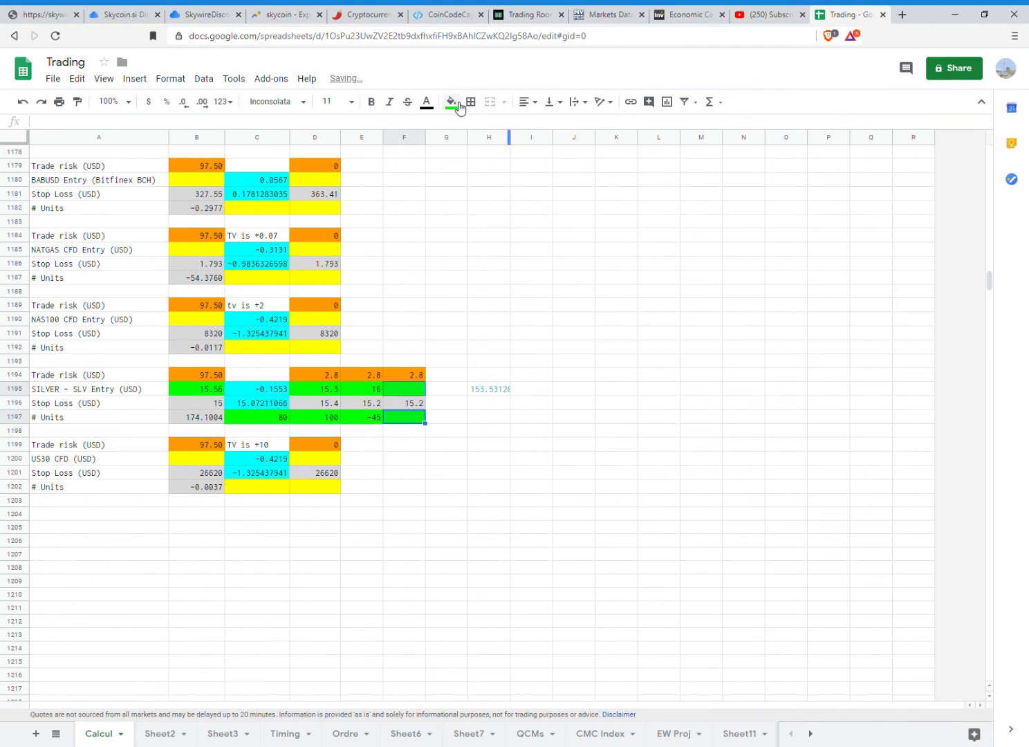
{"action": "left_click", "coordinate": [457, 103]}
{"action": "left_click", "coordinate": [497, 163]}
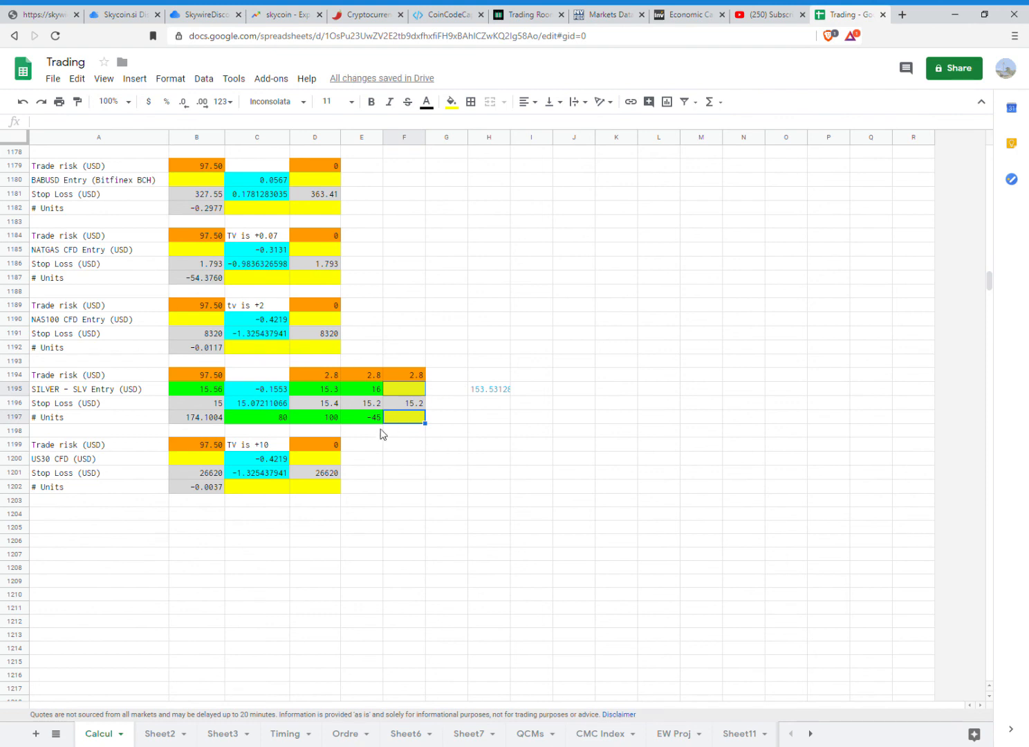
Extend the trade risk formula in F1194 with the term +$F1197*($F1195-F1196)
{"action": "left_click", "coordinate": [374, 377]}
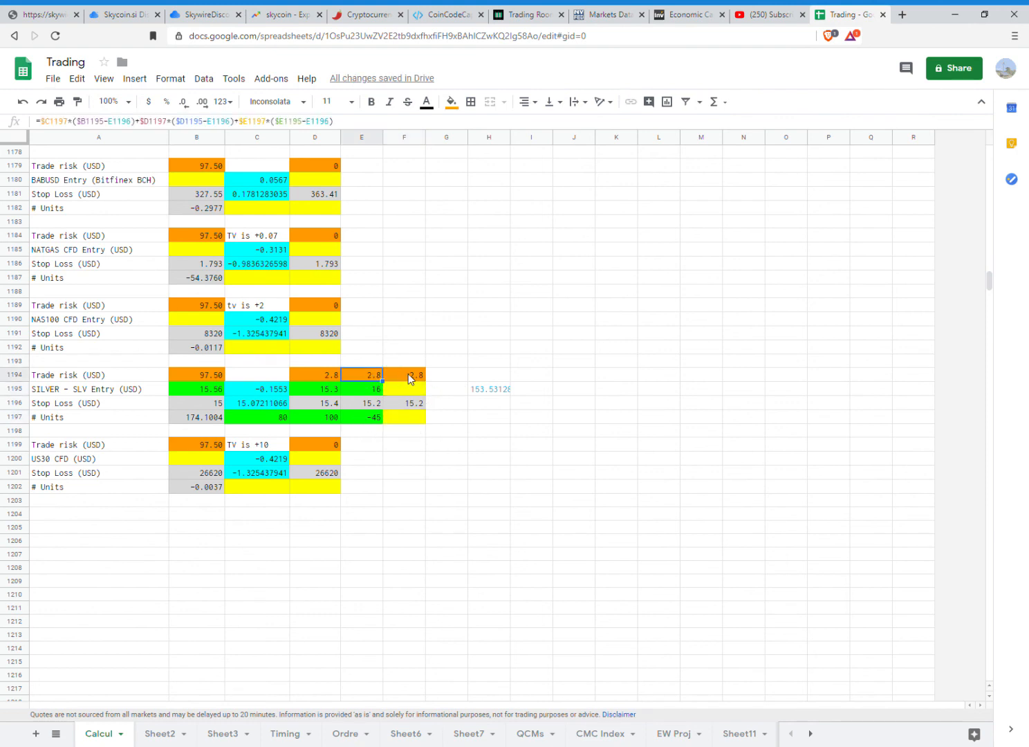
{"action": "left_click", "coordinate": [408, 374]}
{"action": "left_click", "coordinate": [414, 127]}
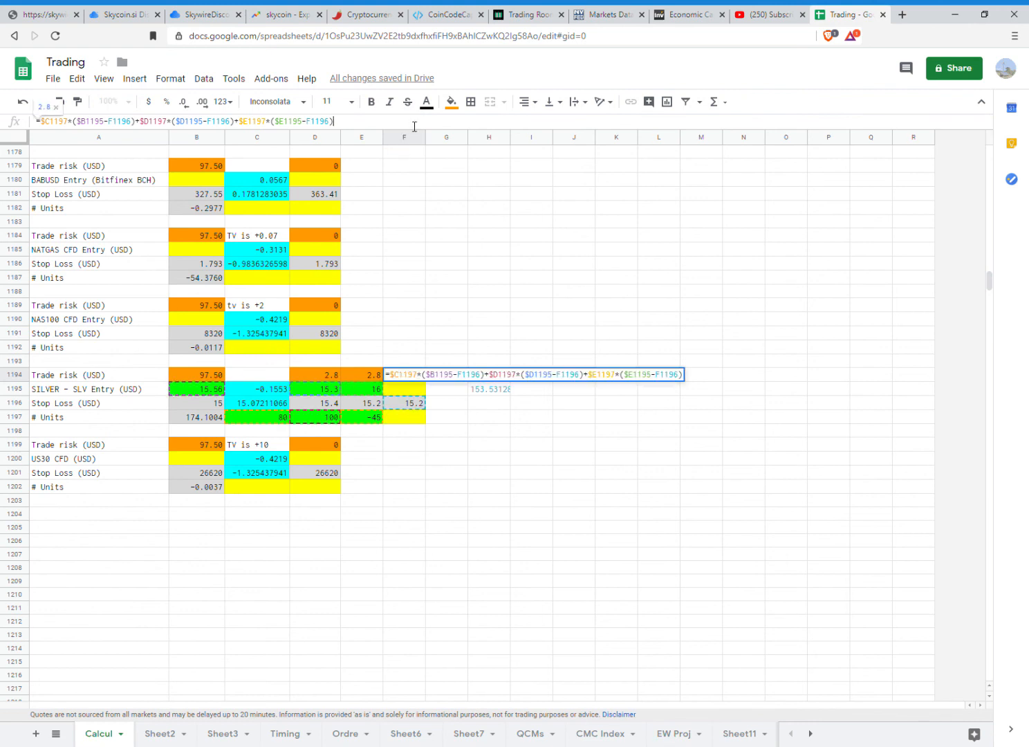
{"action": "type", "text": "+"}
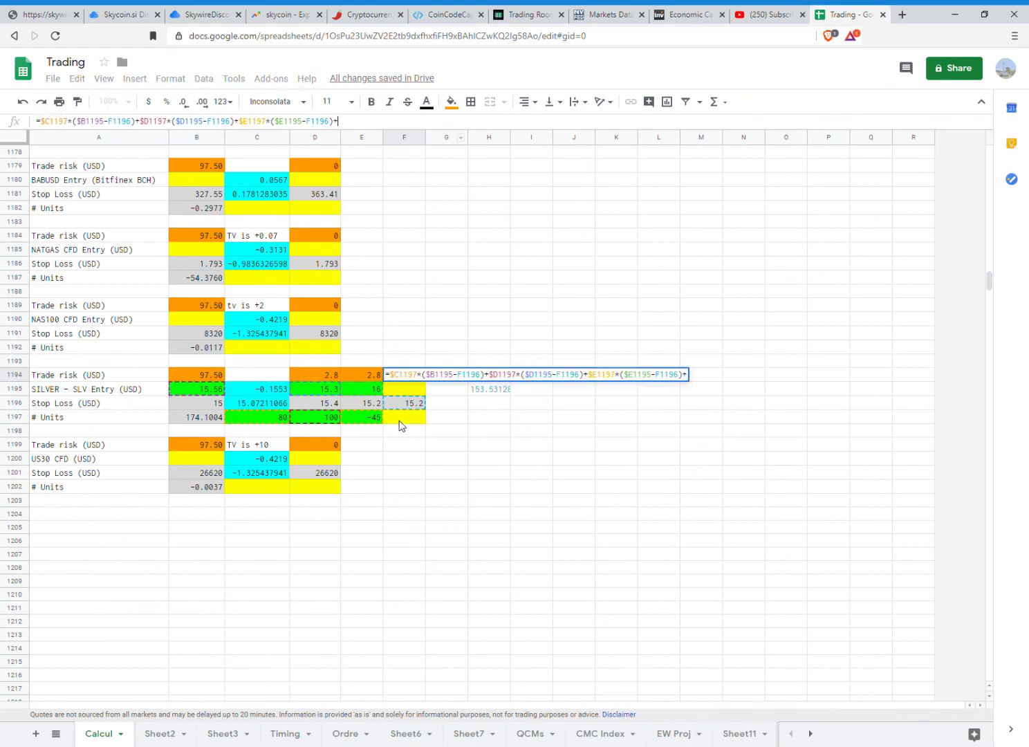
{"action": "left_click", "coordinate": [399, 419]}
{"action": "type", "text": "*("}
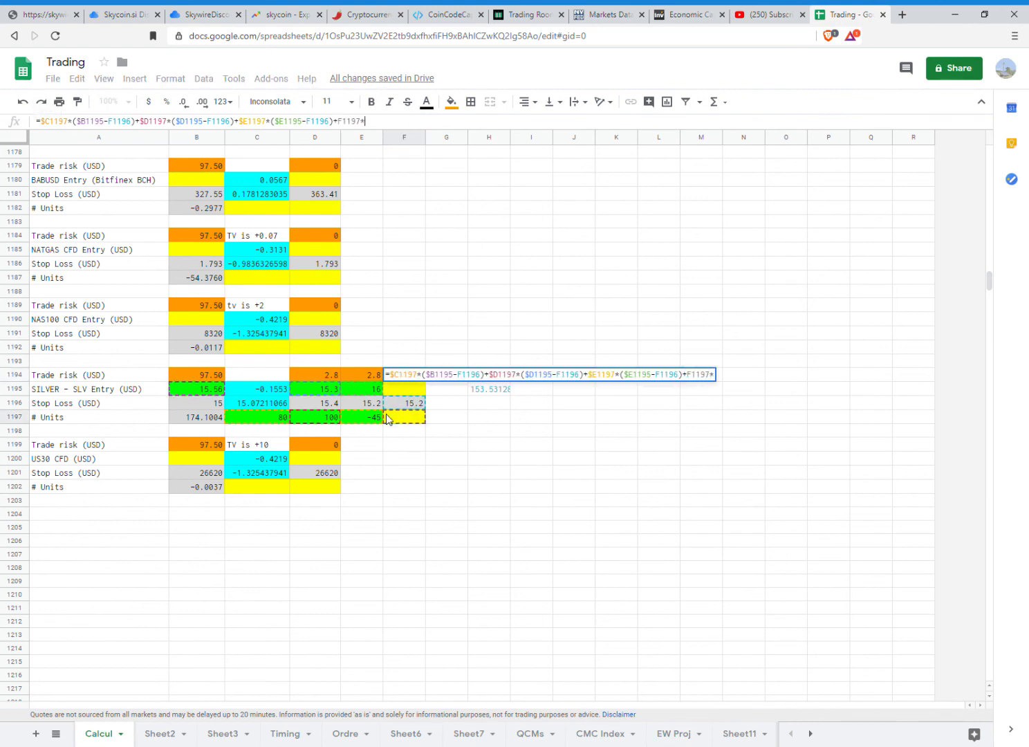
{"action": "left_click", "coordinate": [394, 388]}
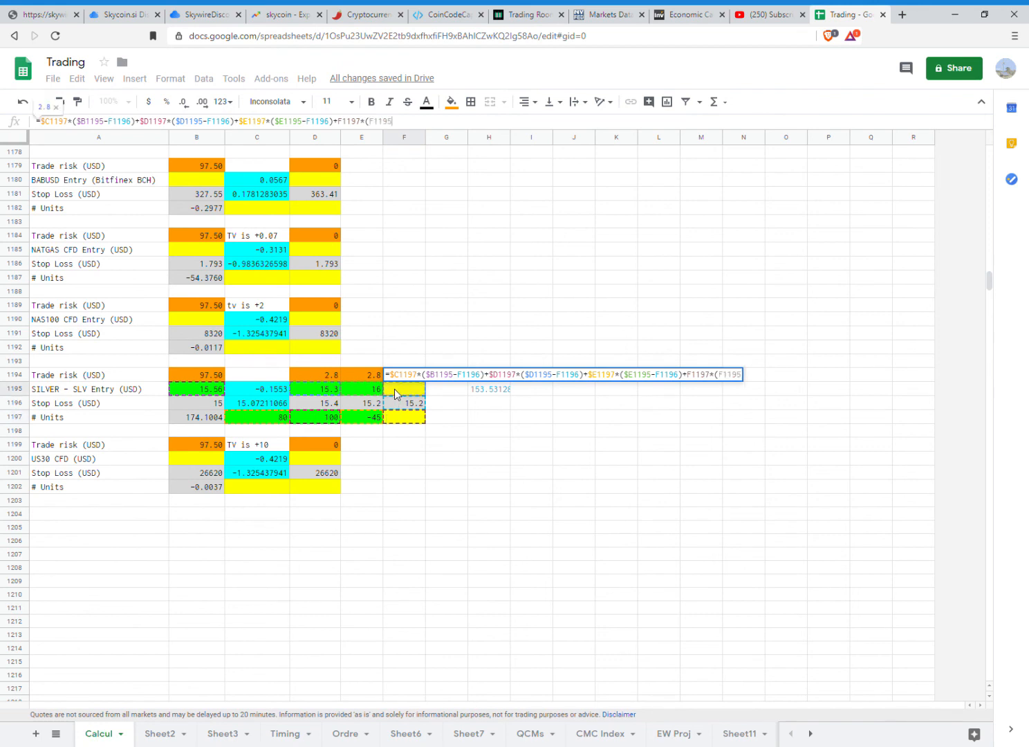
{"action": "type", "text": "-"}
{"action": "left_click", "coordinate": [410, 408]}
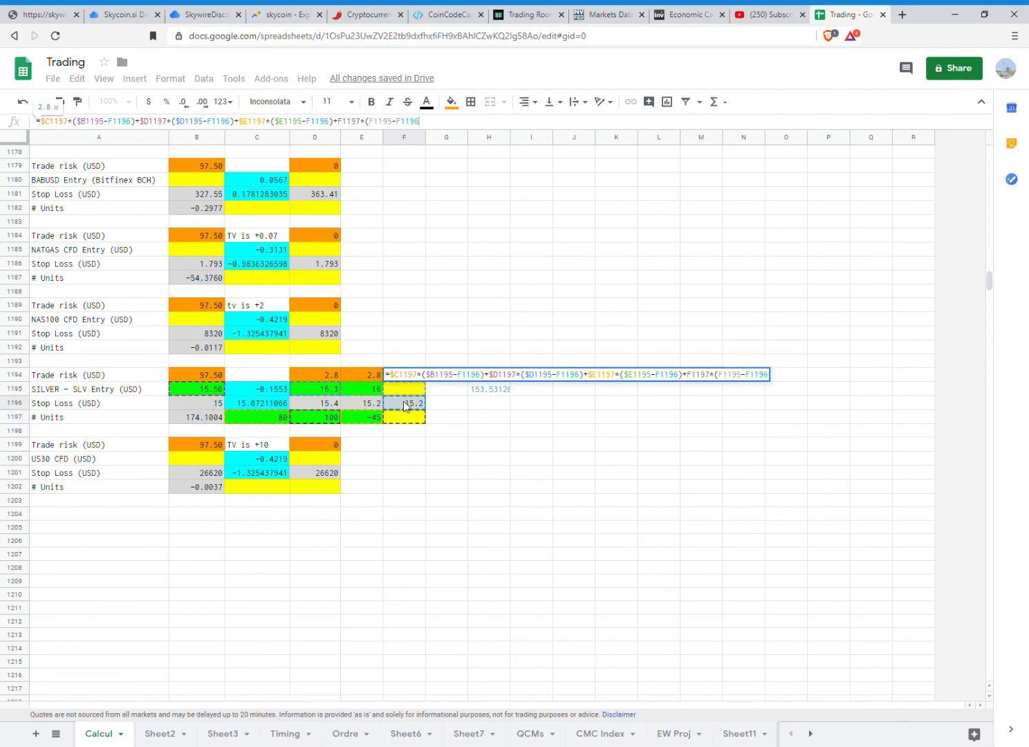
{"action": "type", "text": ")"}
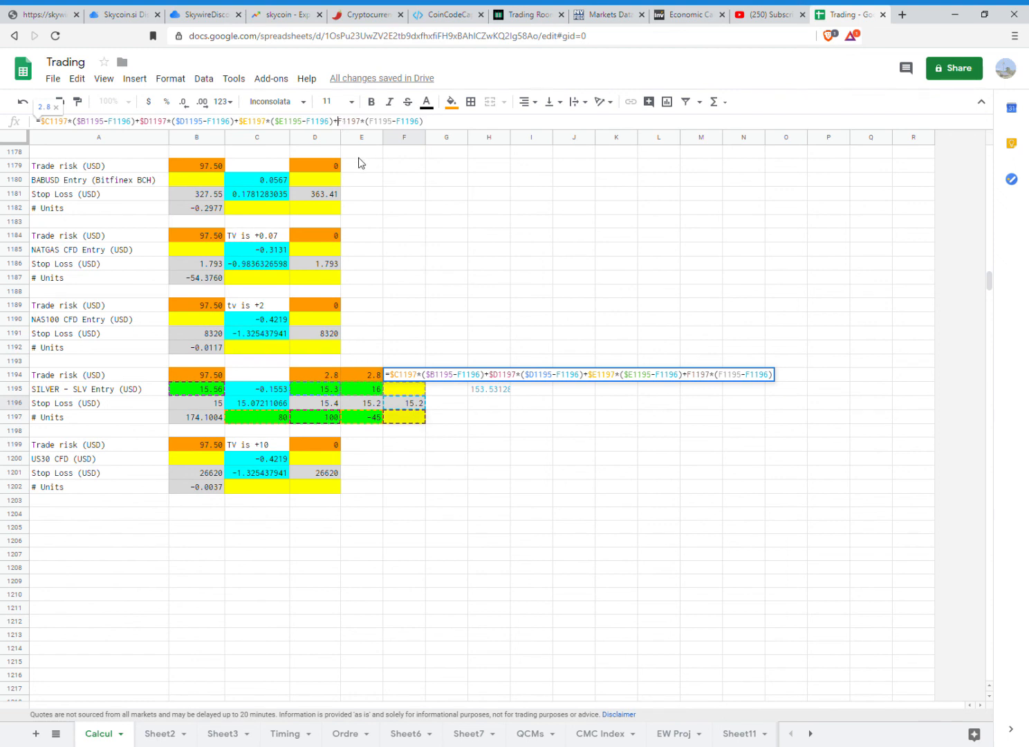
{"action": "type", "text": "$"}
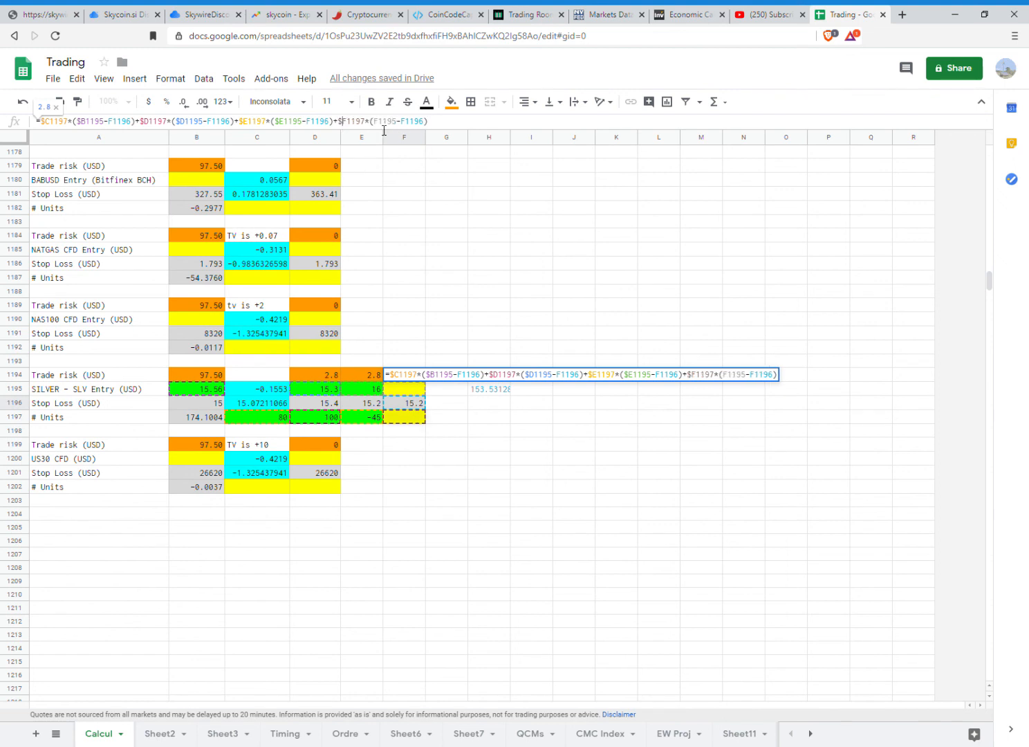
{"action": "type", "text": "$"}
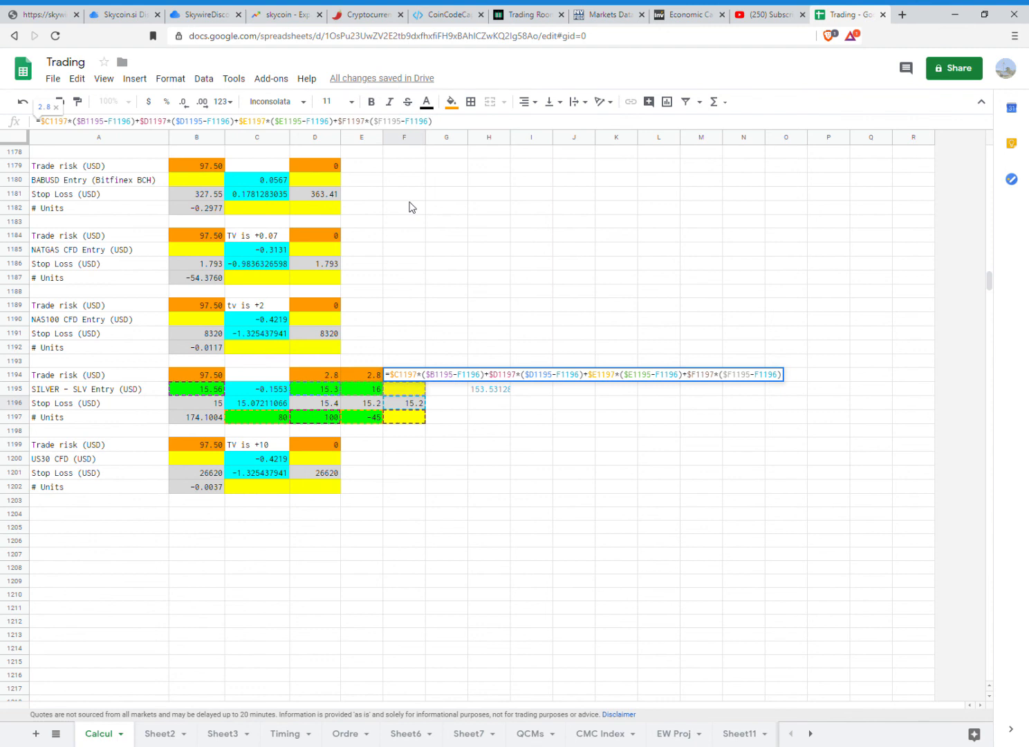
{"action": "key", "text": "Return"}
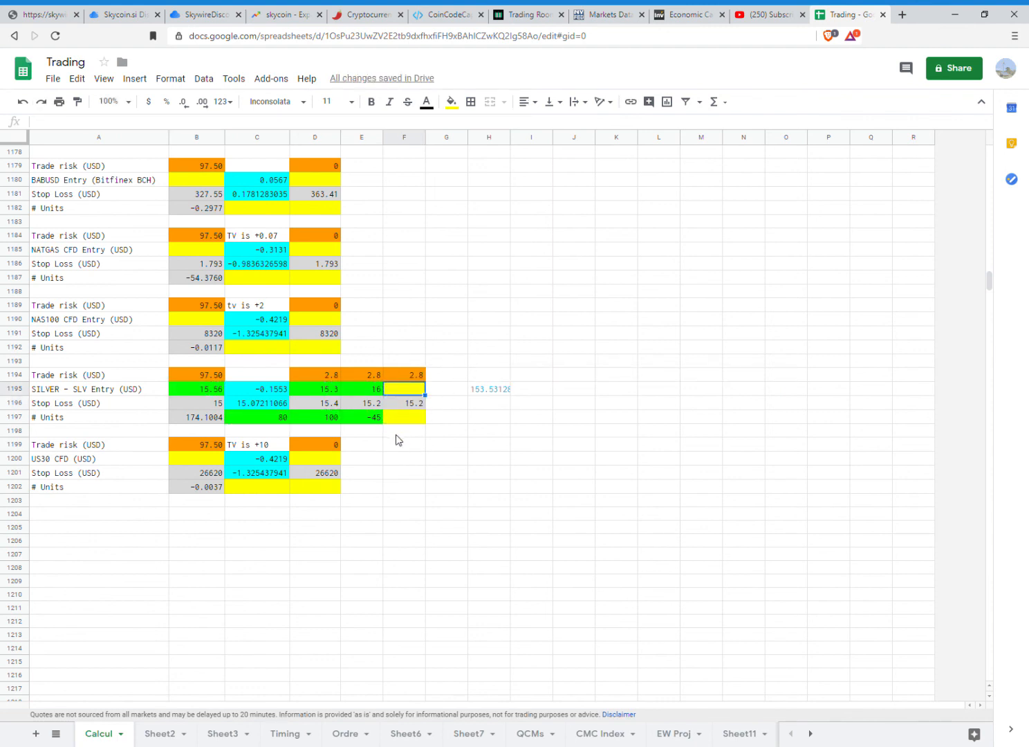
Enter -45 units in F1197 and an entry price of 17 in F1195 for SILVER - SLV
{"action": "left_click", "coordinate": [411, 419]}
{"action": "type", "text": "-45"}
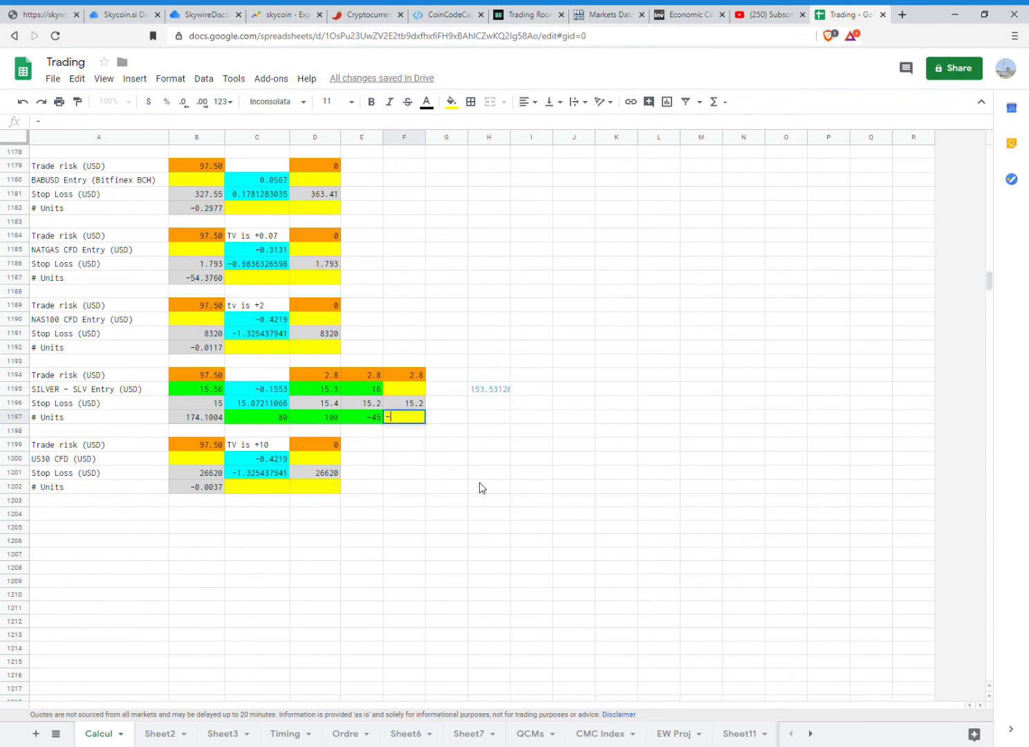
{"action": "key", "text": "Tab"}
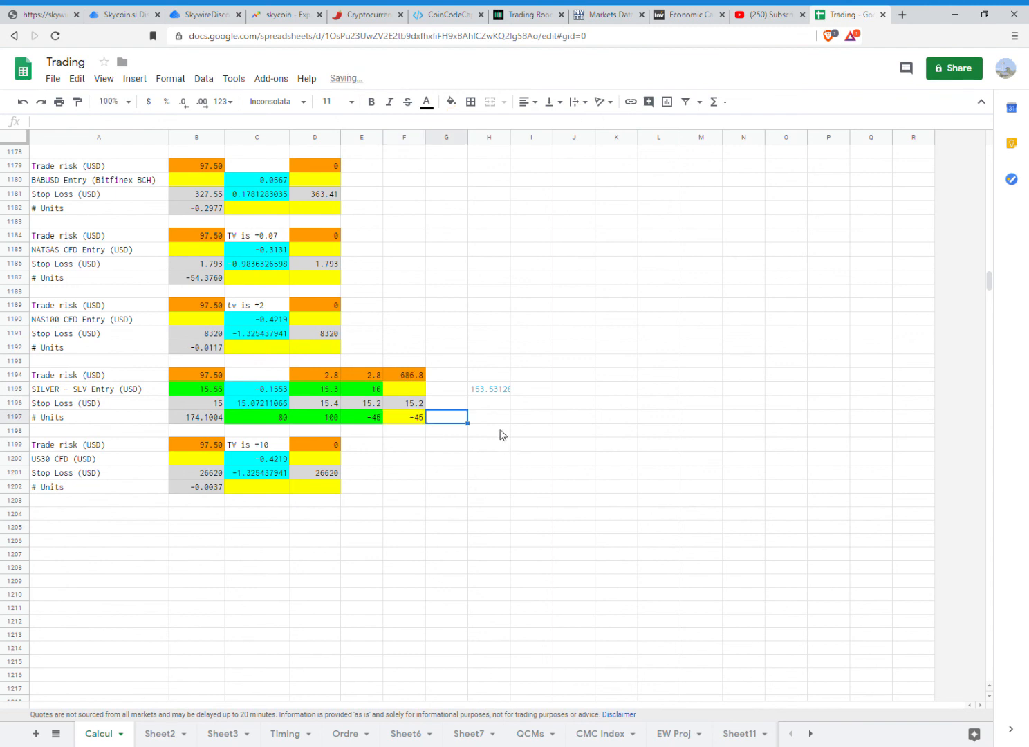
{"action": "left_click", "coordinate": [404, 387]}
{"action": "type", "text": "17"}
{"action": "key", "text": "Tab"}
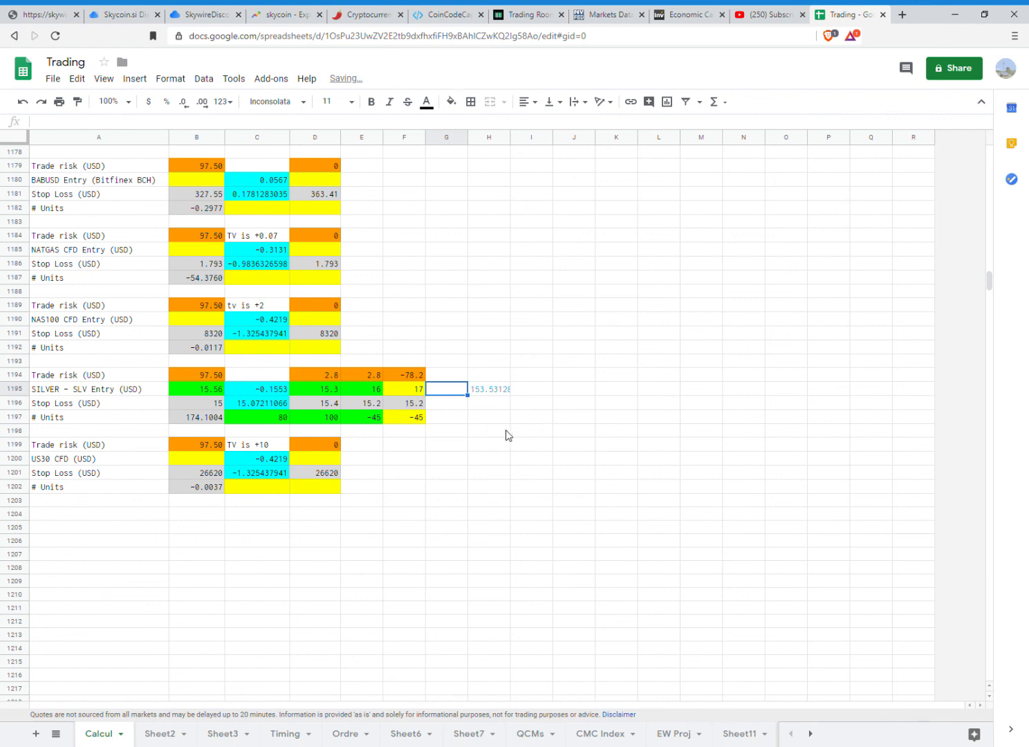
{"action": "left_click", "coordinate": [644, 390]}
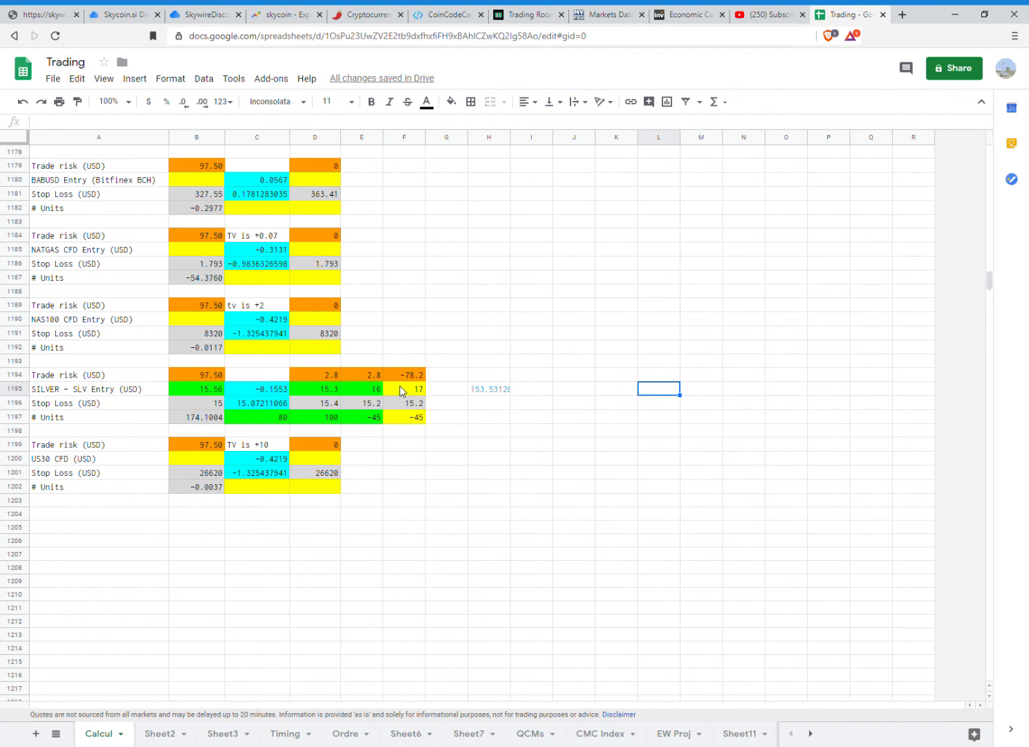
Fill the price cell F1195 and the units cell F1197 with green
{"action": "left_click", "coordinate": [405, 391]}
{"action": "left_click", "coordinate": [406, 417]}
{"action": "left_click", "coordinate": [451, 102]}
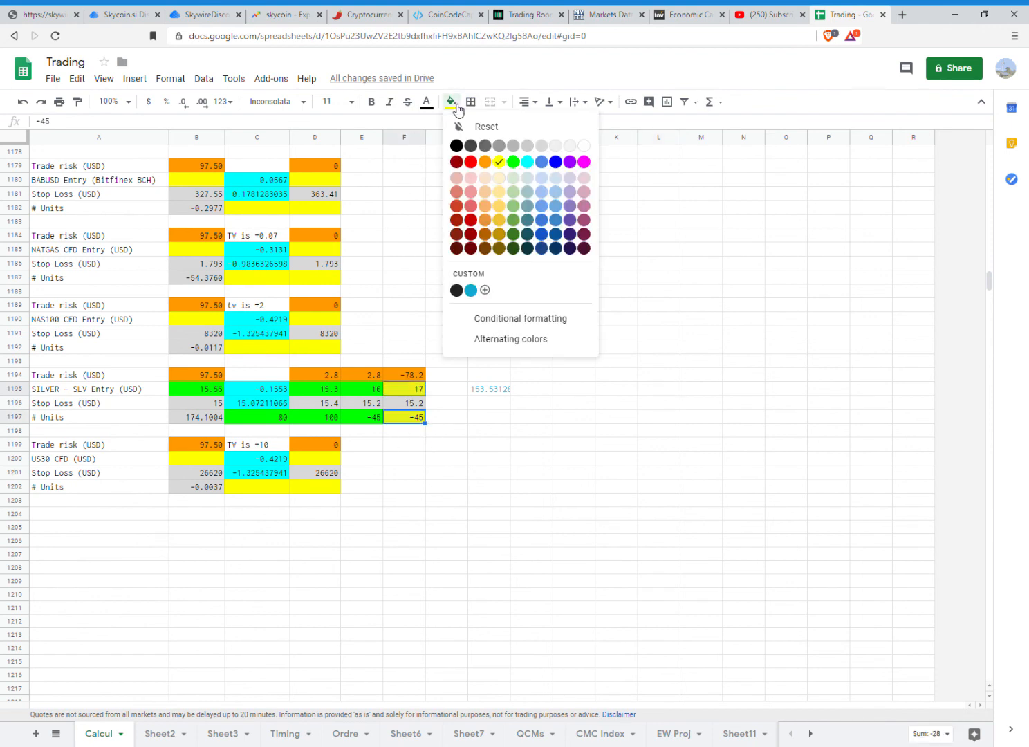
{"action": "left_click", "coordinate": [513, 165]}
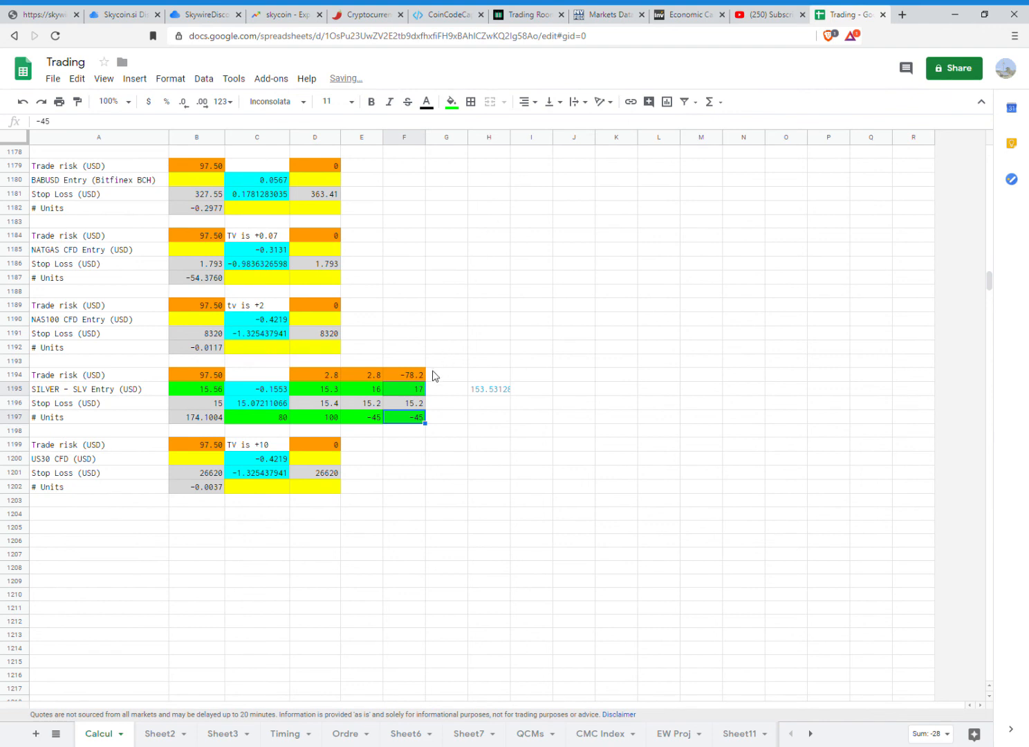
Copy F1194:F1197 into column G, then fill G1195 and G1197 with yellow and clear their contents
{"action": "left_click_drag", "start_coordinate": [411, 373], "coordinate": [459, 424]}
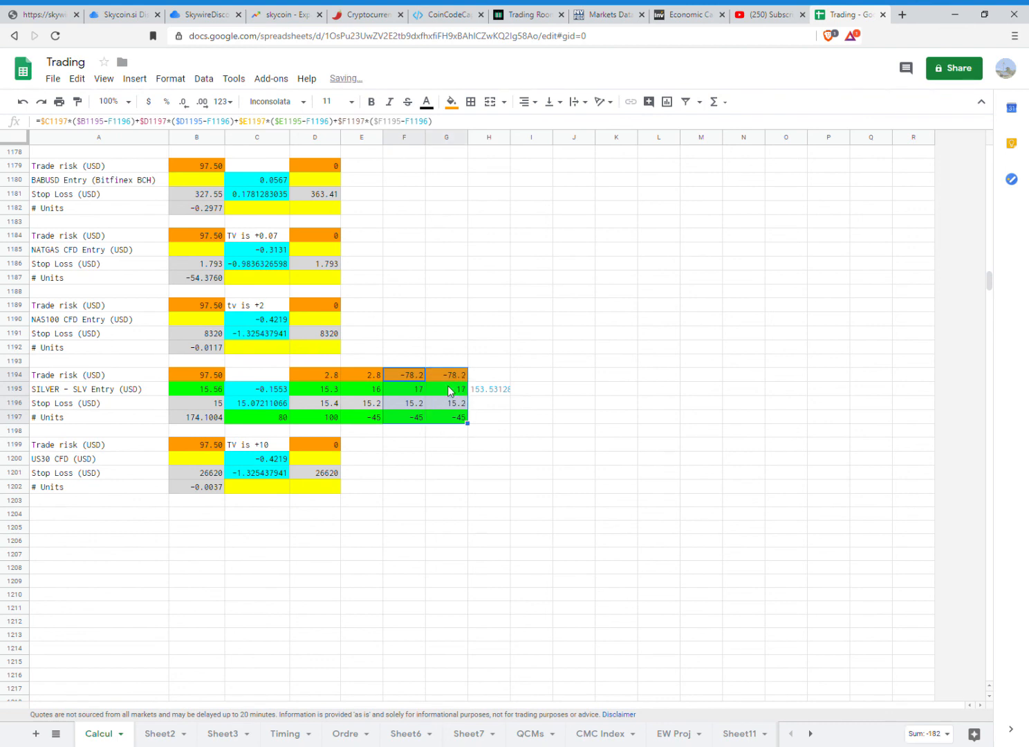
{"action": "left_click", "coordinate": [448, 387]}
{"action": "left_click", "coordinate": [446, 418]}
{"action": "left_click", "coordinate": [450, 102]}
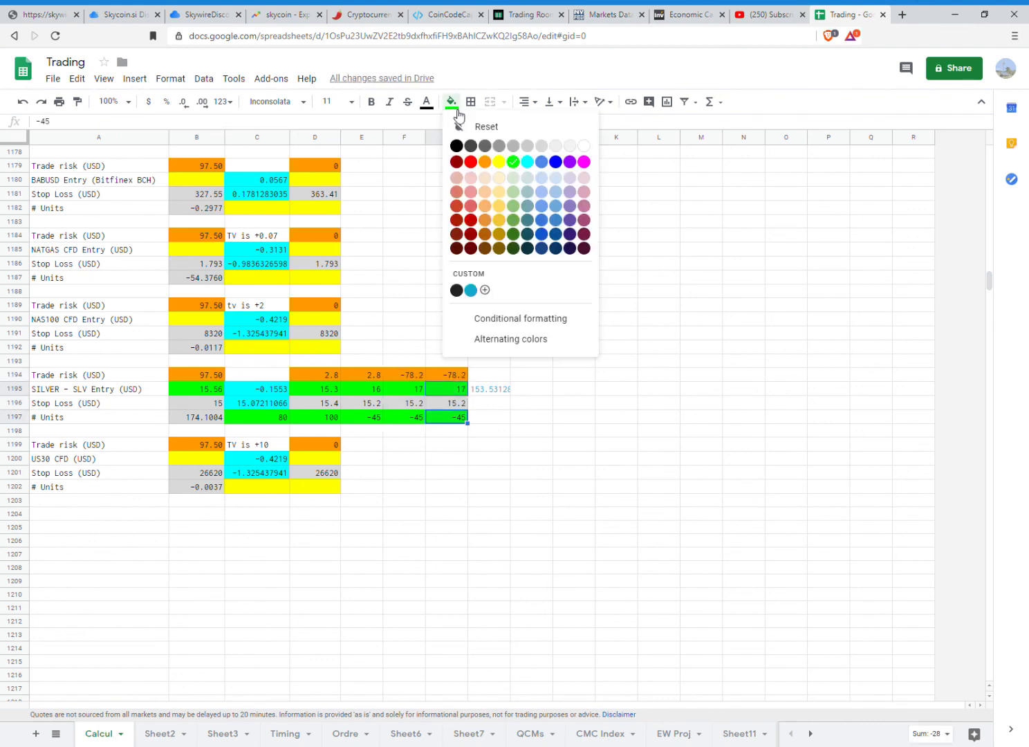
{"action": "left_click", "coordinate": [499, 162]}
{"action": "key", "text": "Delete"}
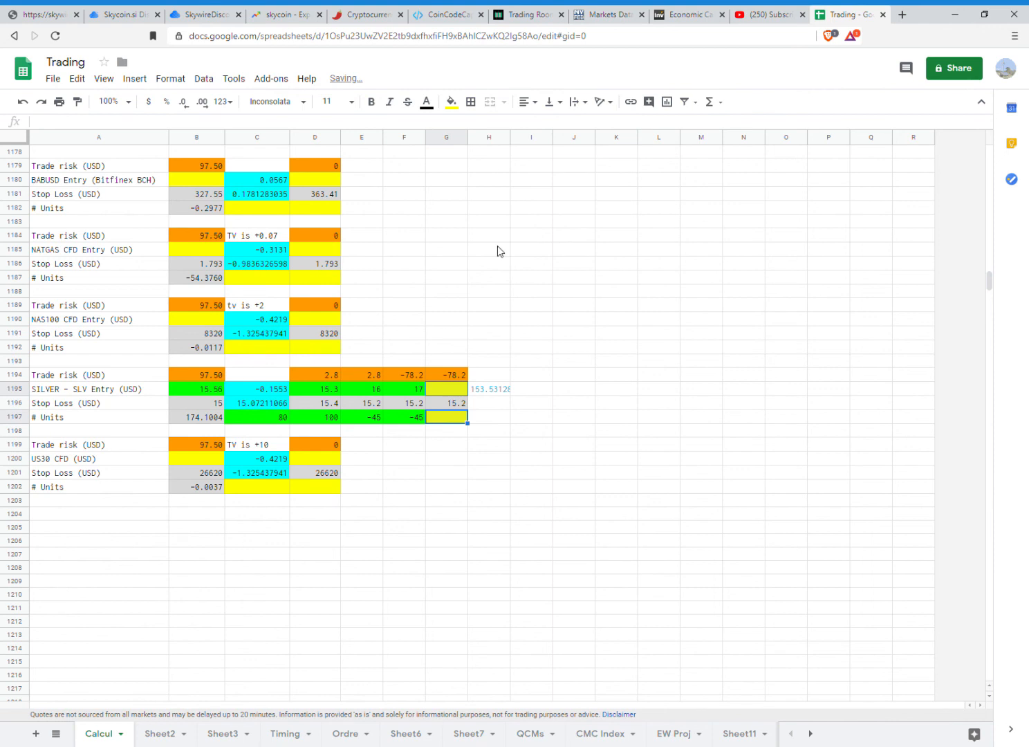
{"action": "left_click", "coordinate": [455, 390]}
{"action": "key", "text": "Delete"}
Extend the trade risk formula in G1194 with the term +$G1197*($G1195-G1196)
{"action": "left_click", "coordinate": [452, 376]}
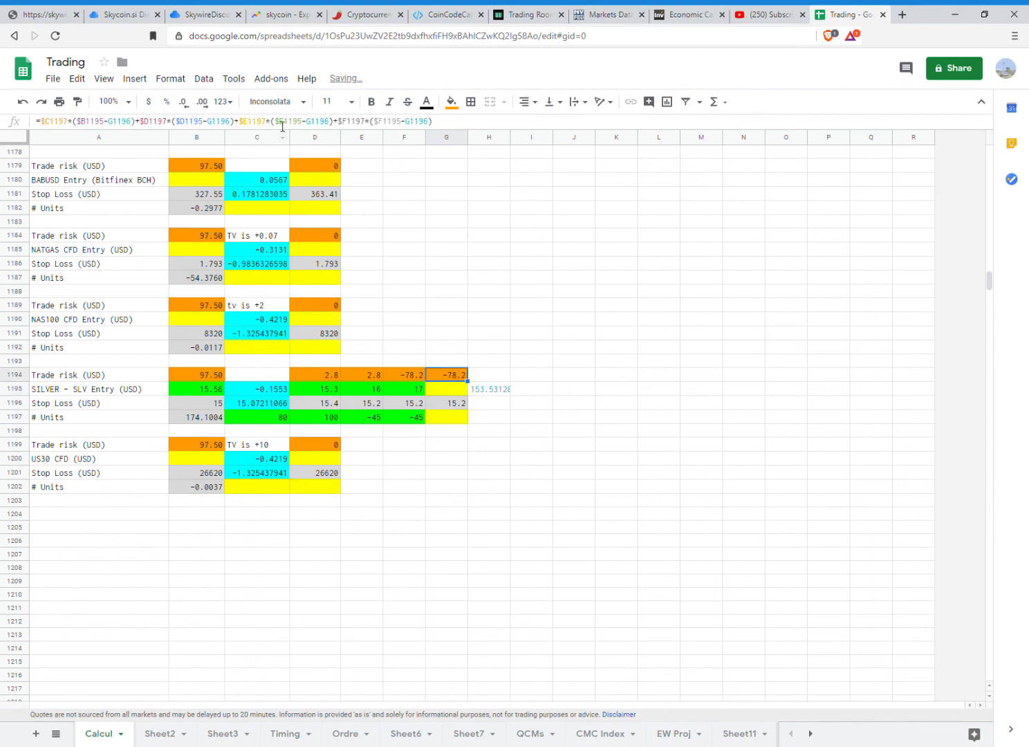
{"action": "left_click", "coordinate": [481, 128]}
{"action": "type", "text": "+"}
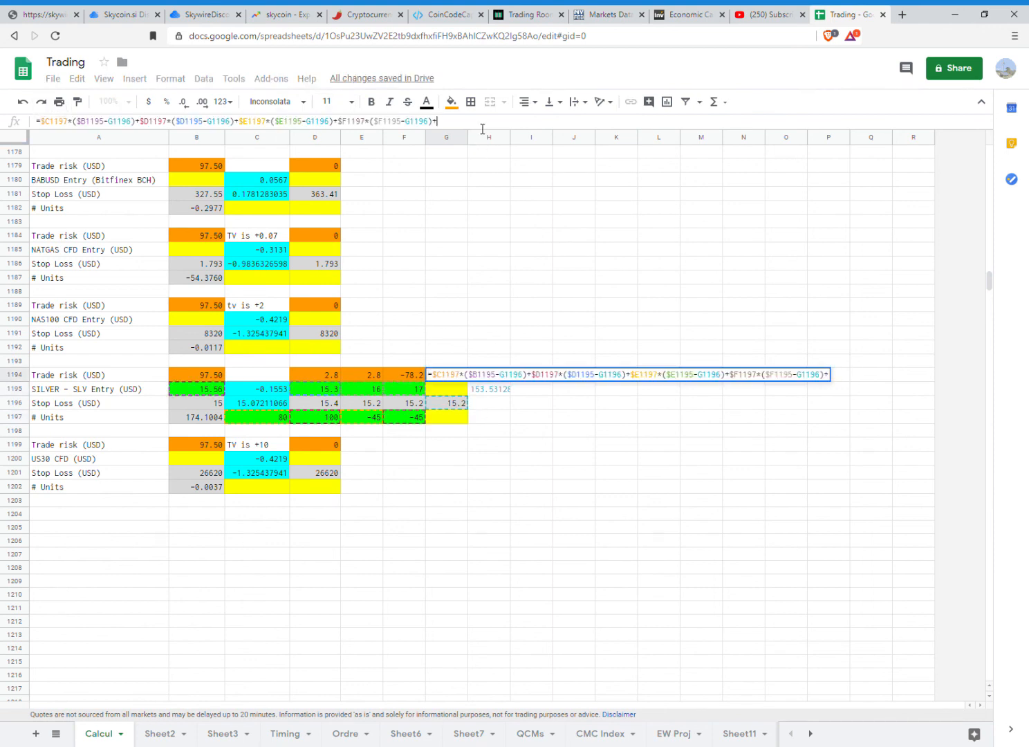
{"action": "left_click", "coordinate": [449, 417]}
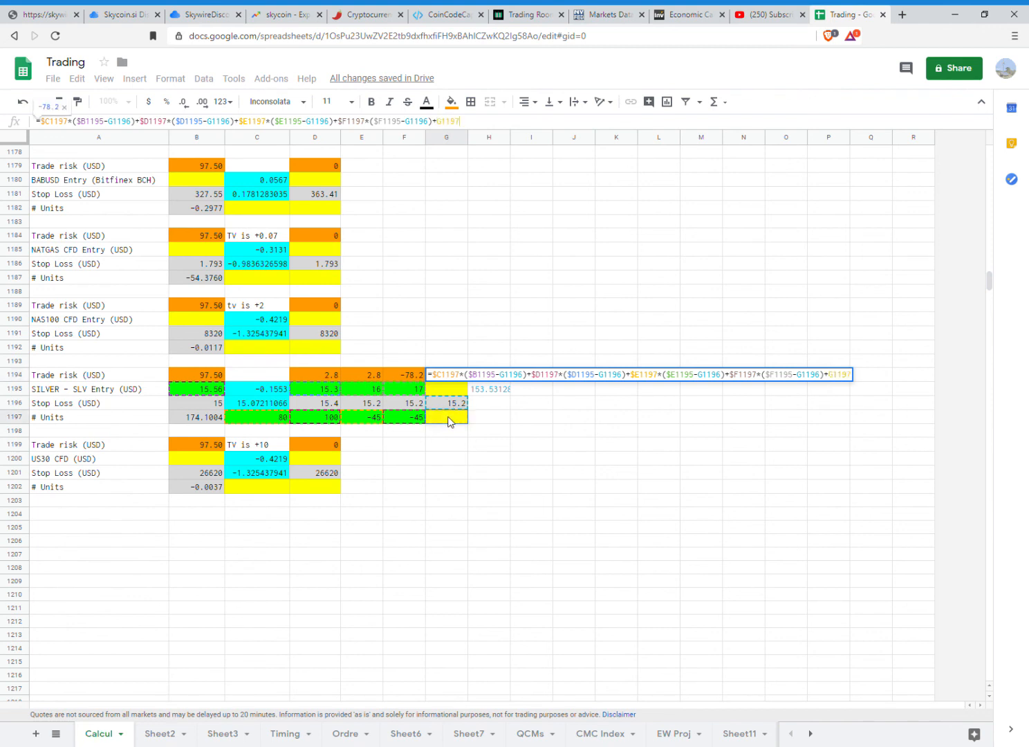
{"action": "type", "text": "*("}
{"action": "left_click", "coordinate": [457, 391]}
{"action": "type", "text": "-"}
{"action": "left_click", "coordinate": [450, 404]}
{"action": "type", "text": ")+"}
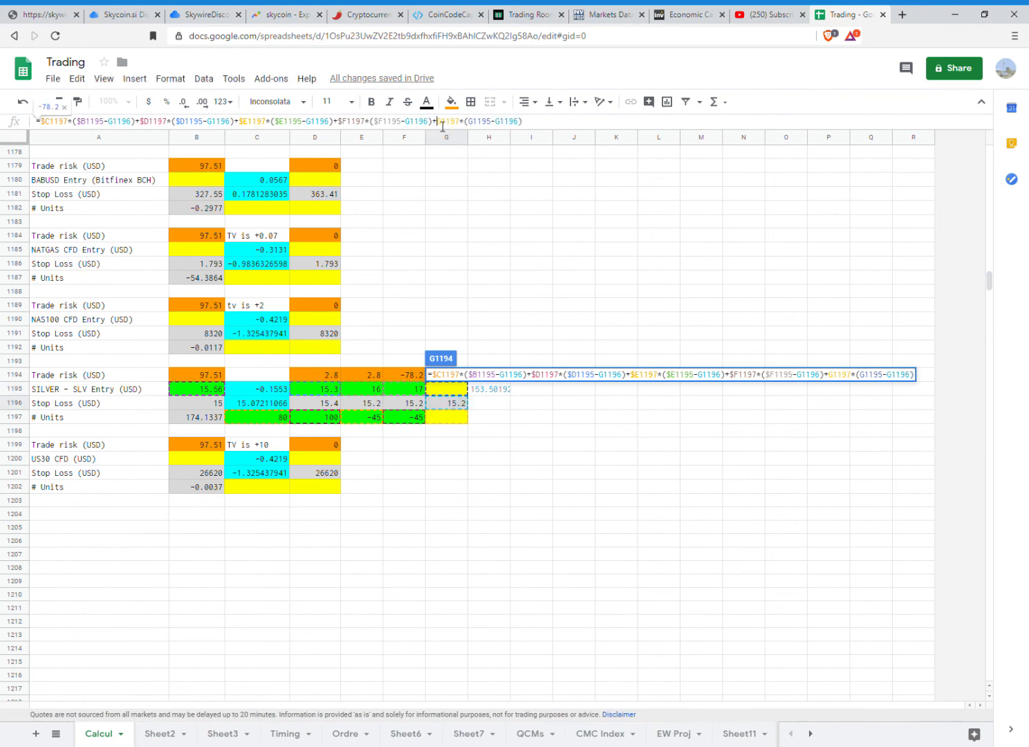
{"action": "type", "text": "$"}
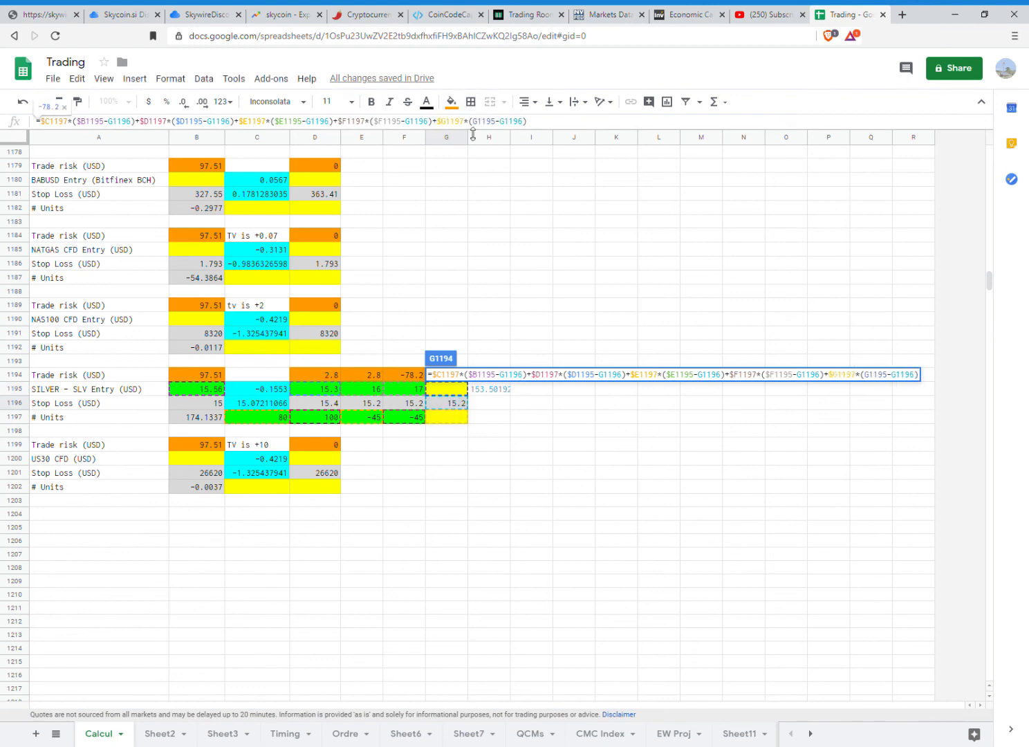
{"action": "left_click", "coordinate": [472, 121]}
{"action": "type", "text": "$"}
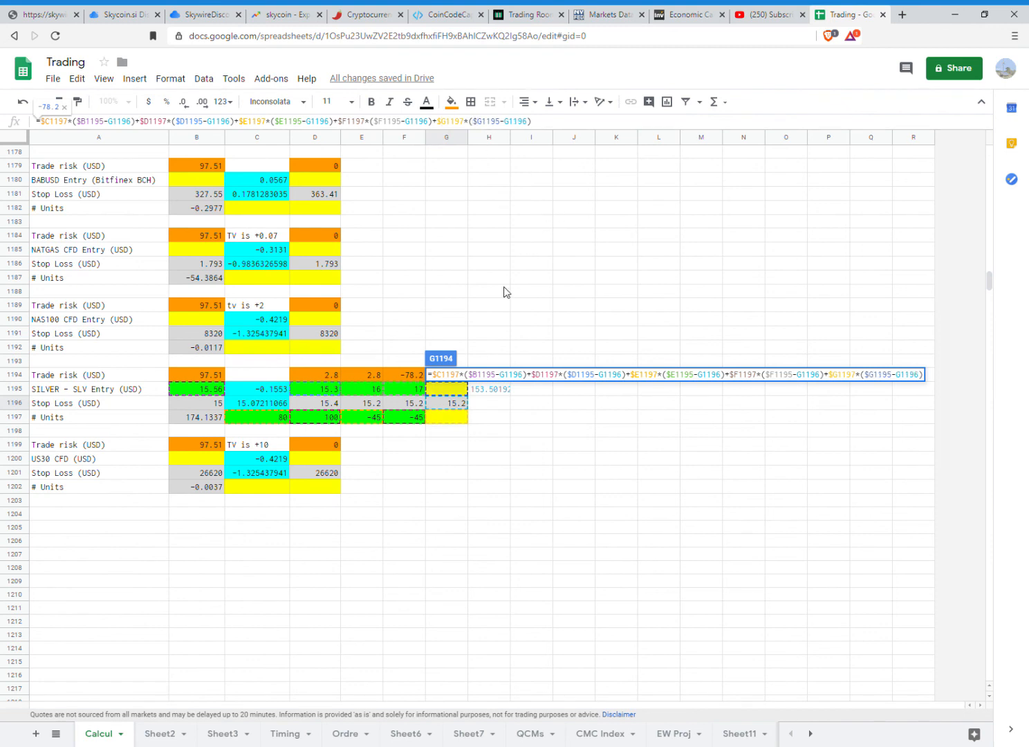
{"action": "key", "text": "Return"}
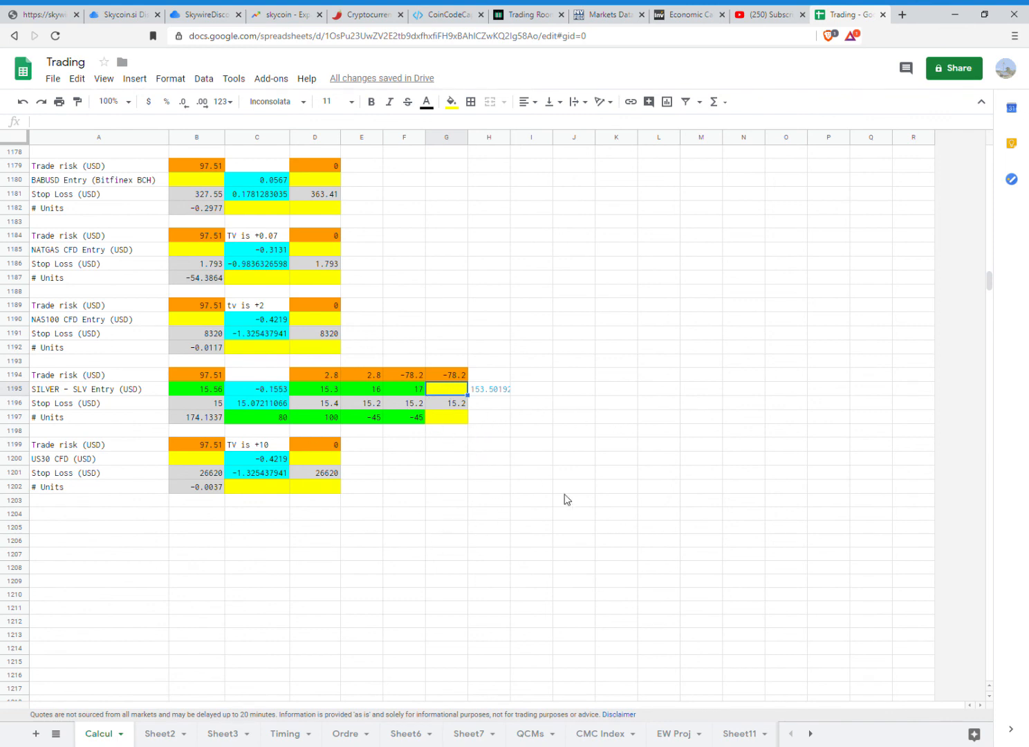
Enter a price of 15.2 in G1195, check the sum of units in C1197:F1197, and enter -90 in G1197
{"action": "type", "text": "15.2"}
{"action": "left_click_drag", "start_coordinate": [268, 416], "coordinate": [395, 420]}
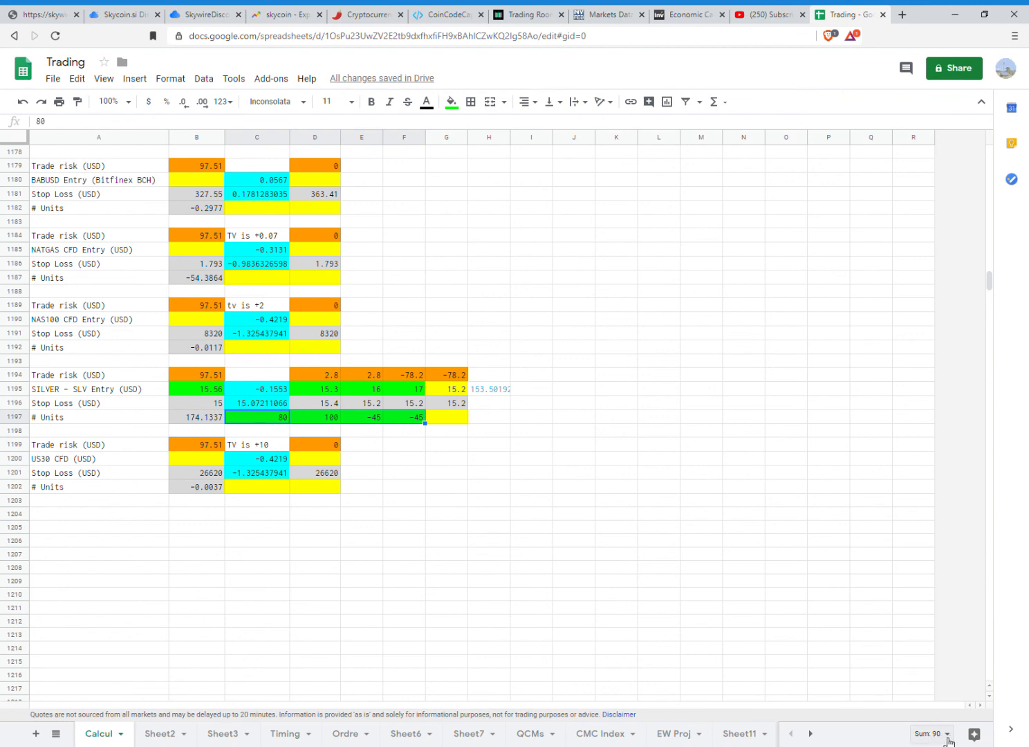
{"action": "left_click", "coordinate": [448, 419]}
{"action": "type", "text": "-90"}
{"action": "key", "text": "Tab"}
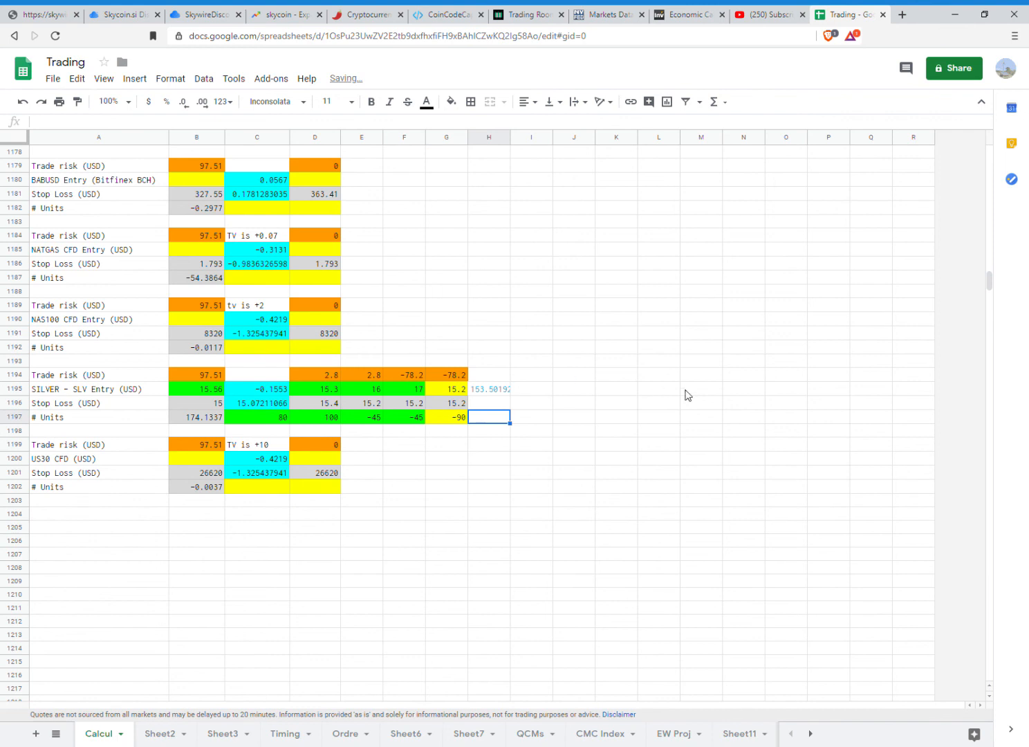
{"action": "left_click", "coordinate": [743, 390]}
Fill the closing trade's price cell G1195 and units cell G1197 with green
{"action": "left_click", "coordinate": [450, 392]}
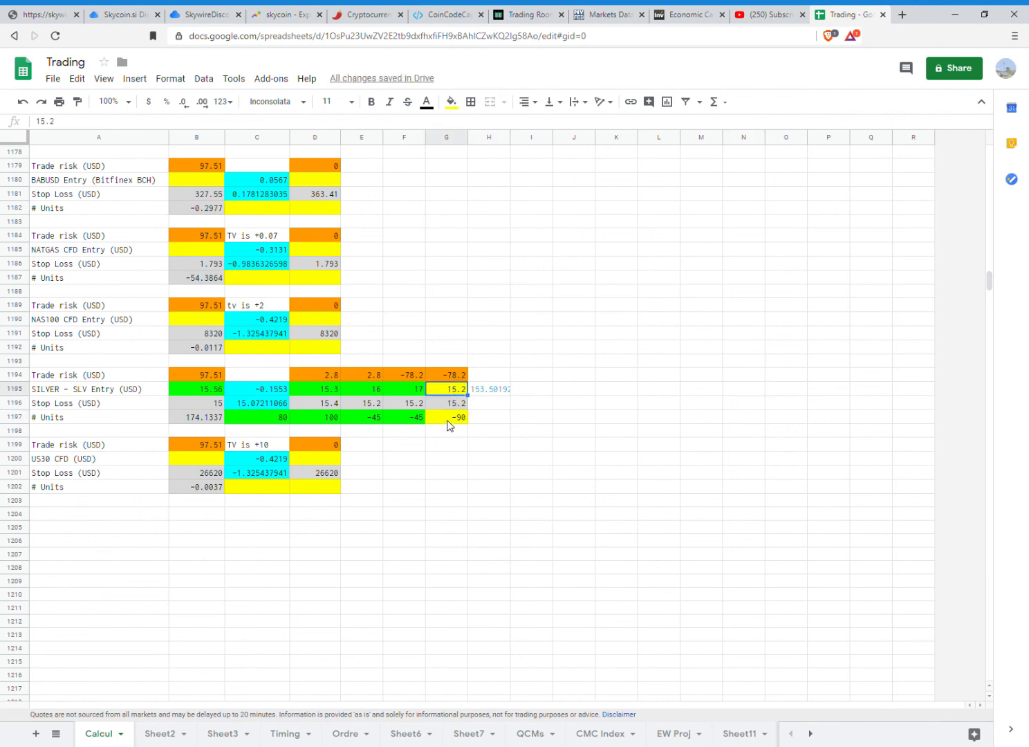
{"action": "left_click", "coordinate": [451, 419], "text": "ctrl"}
{"action": "left_click", "coordinate": [451, 103]}
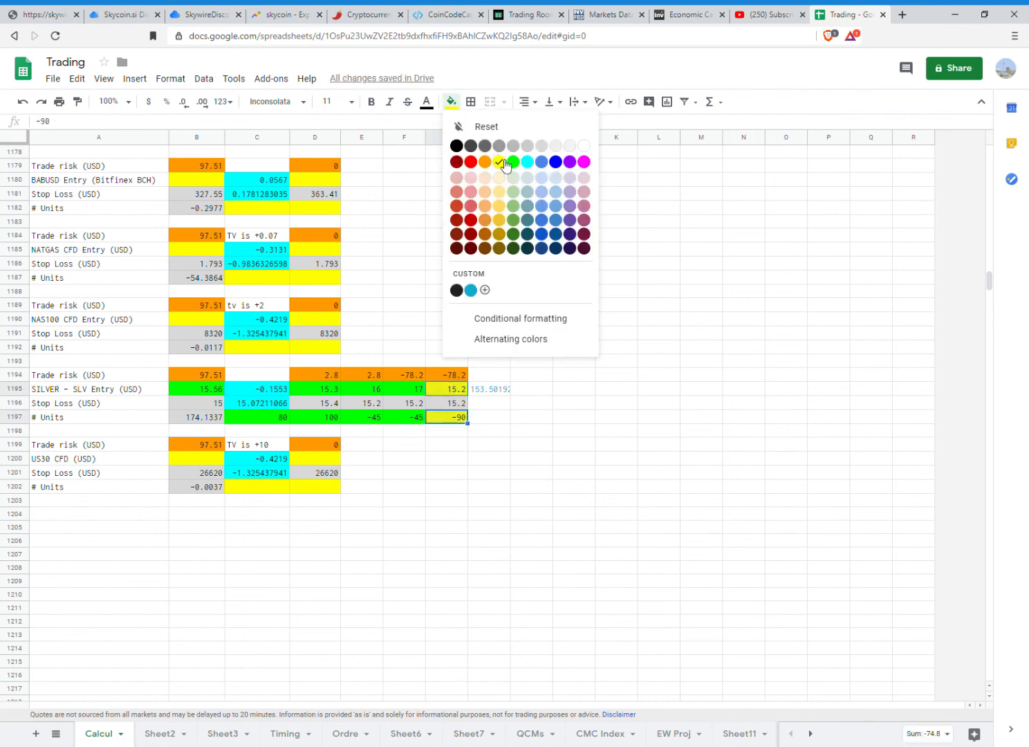
{"action": "left_click", "coordinate": [530, 164]}
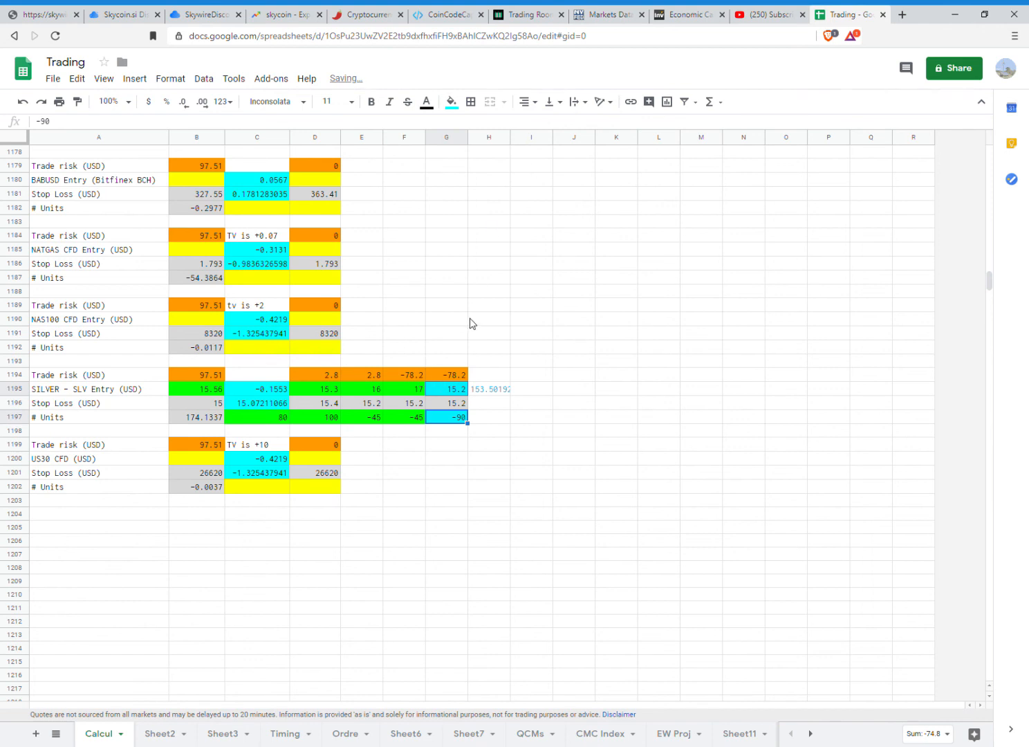
{"action": "left_click", "coordinate": [454, 103]}
{"action": "left_click", "coordinate": [512, 163]}
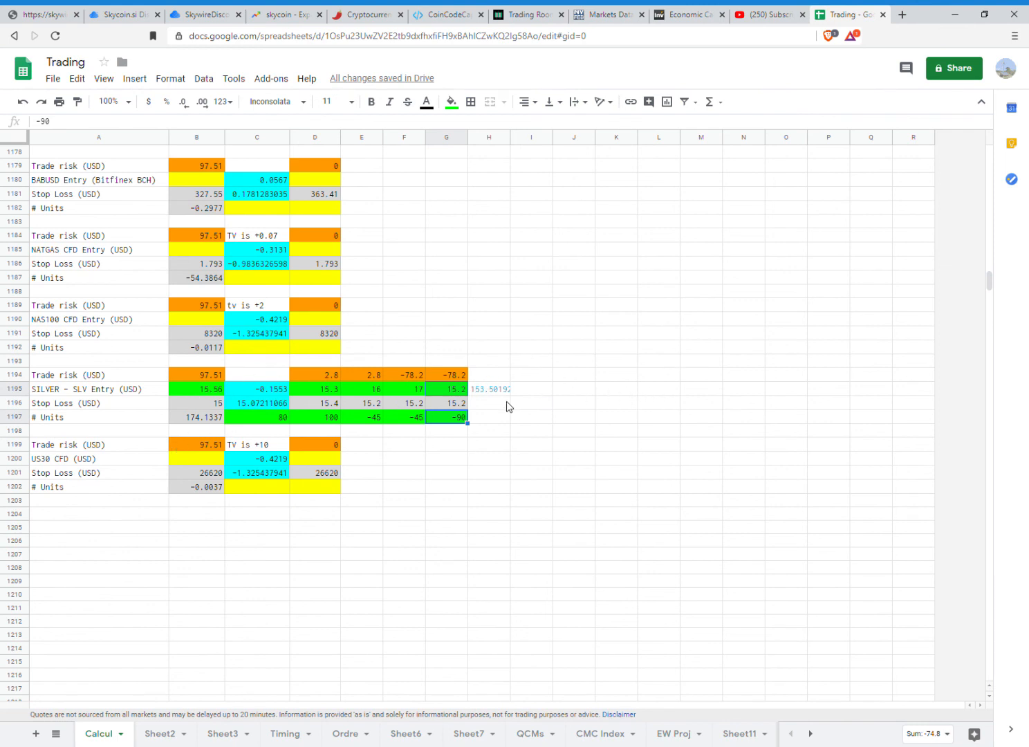
Clear the stray value in H1195 next to the SILVER - SLV entries
{"action": "left_click", "coordinate": [631, 391]}
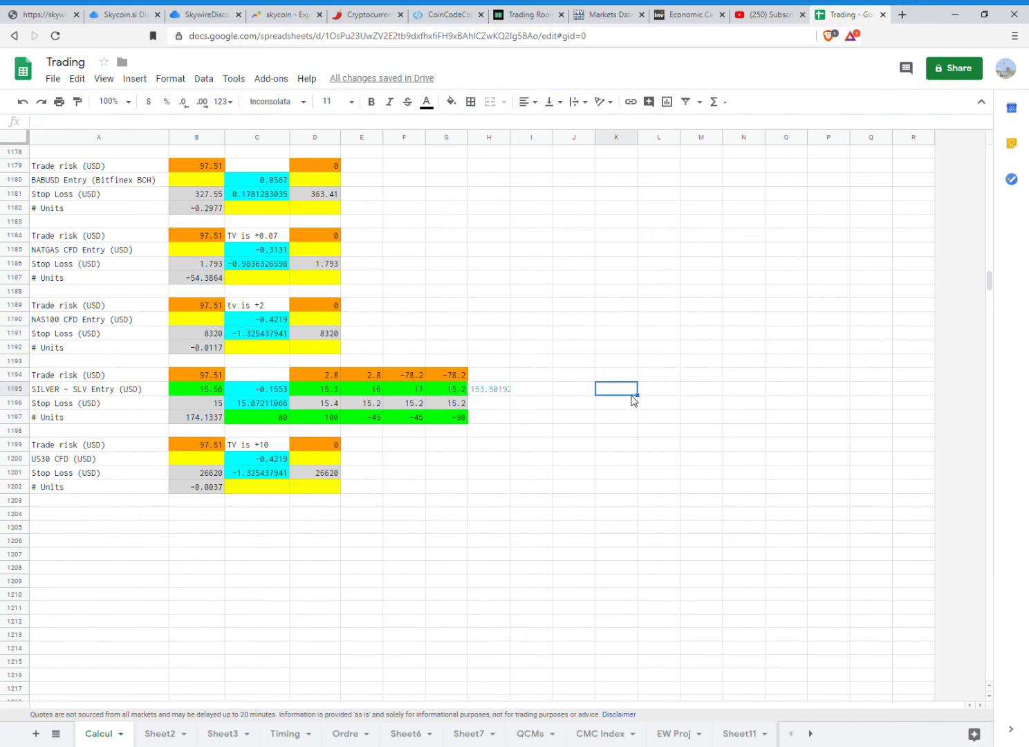
{"action": "left_click", "coordinate": [506, 399], "text": "shift"}
{"action": "key", "text": "Delete"}
{"action": "left_click", "coordinate": [755, 389]}
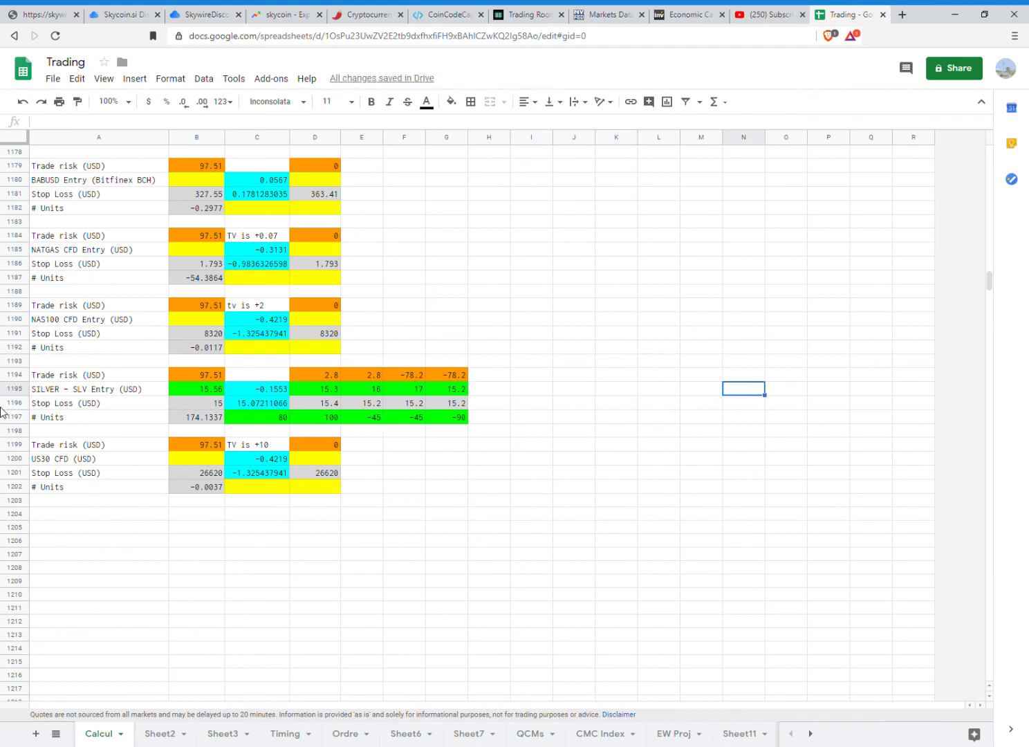
Fill cells H1194:H1197 beside the closed SILVER - SLV trade with cyan
{"action": "left_click_drag", "start_coordinate": [503, 377], "coordinate": [489, 417]}
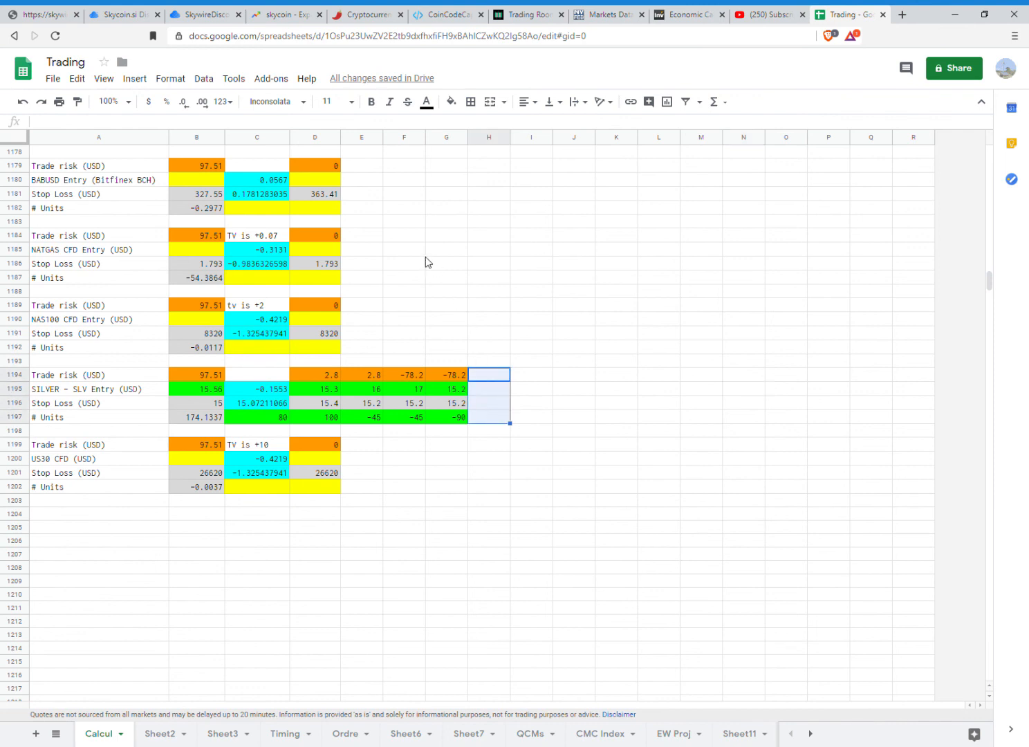
{"action": "left_click", "coordinate": [451, 102]}
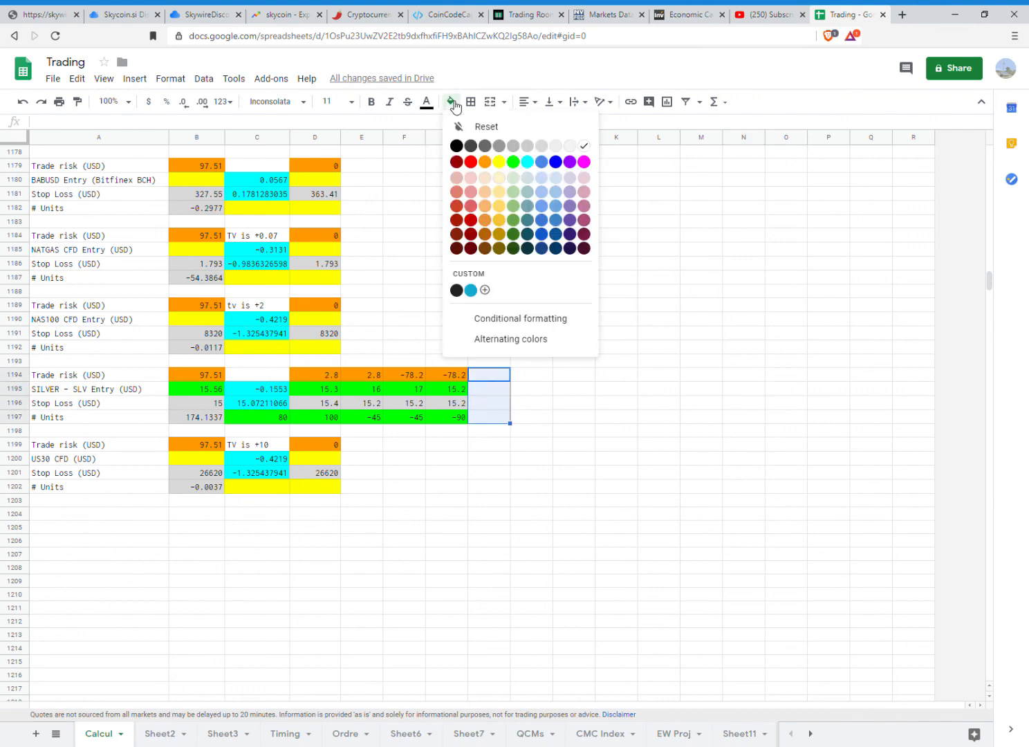
{"action": "left_click", "coordinate": [528, 166]}
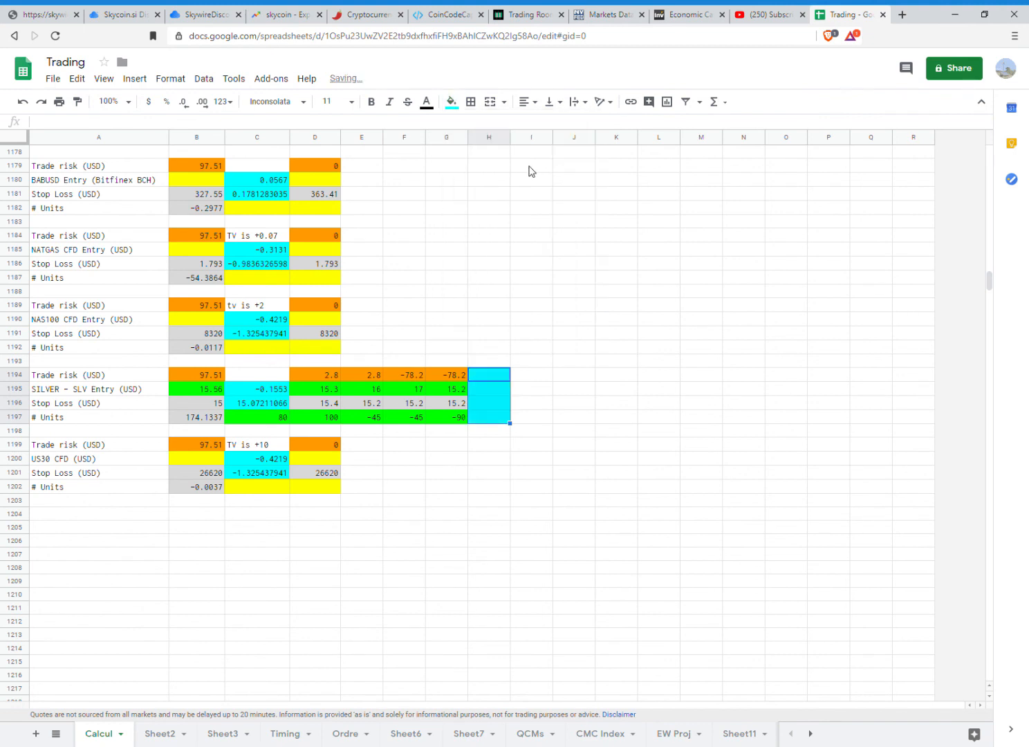
{"action": "left_click", "coordinate": [723, 394]}
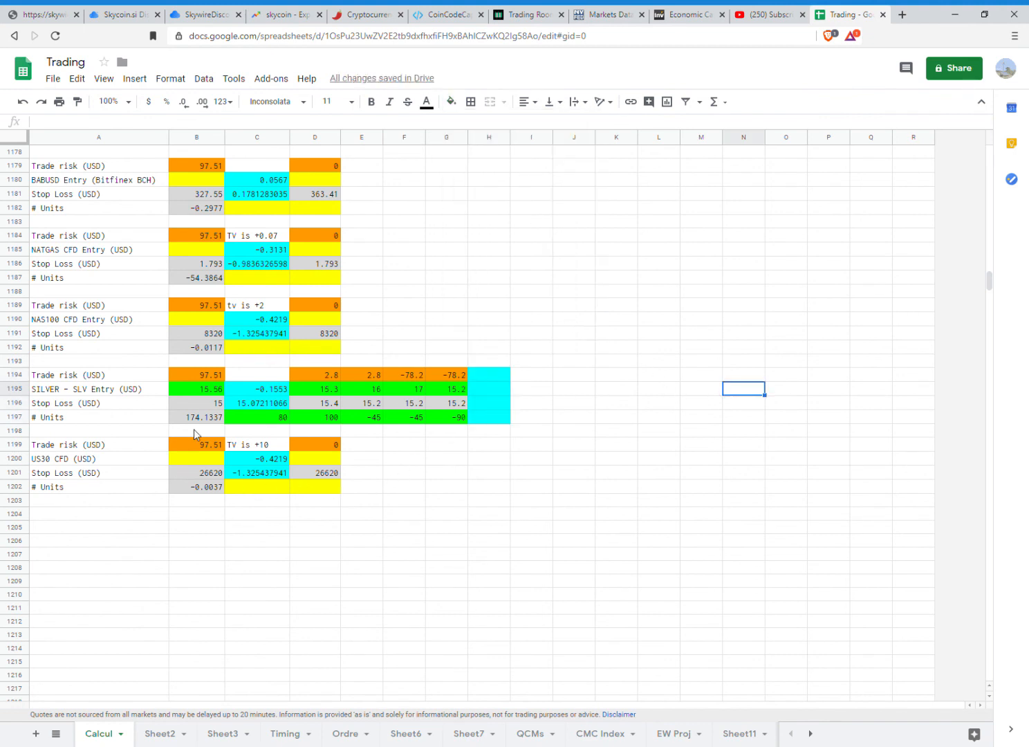
Copy the SILVER - SLV block A1194:D1197 and paste it at A1204, below the US30 CFD block
{"action": "left_click", "coordinate": [54, 374]}
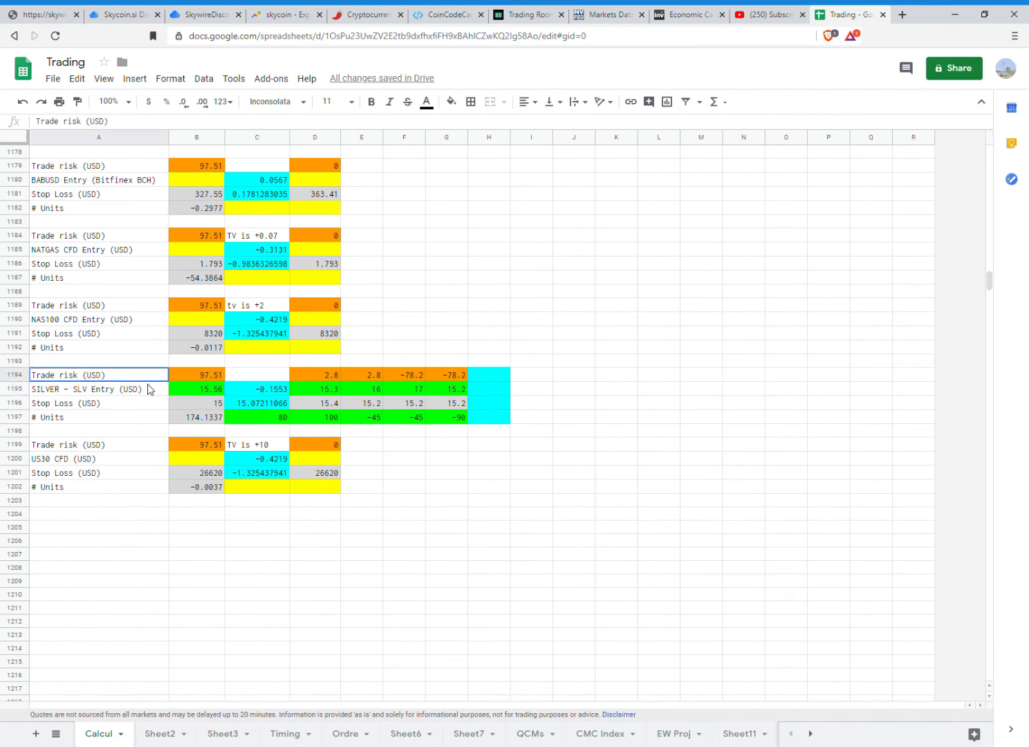
{"action": "key", "text": "shift+Right"}
{"action": "key", "text": "shift+Right"}
{"action": "key", "text": "shift+Down"}
{"action": "key", "text": "shift+Down"}
{"action": "key", "text": "shift+Down"}
{"action": "key", "text": "shift+Right"}
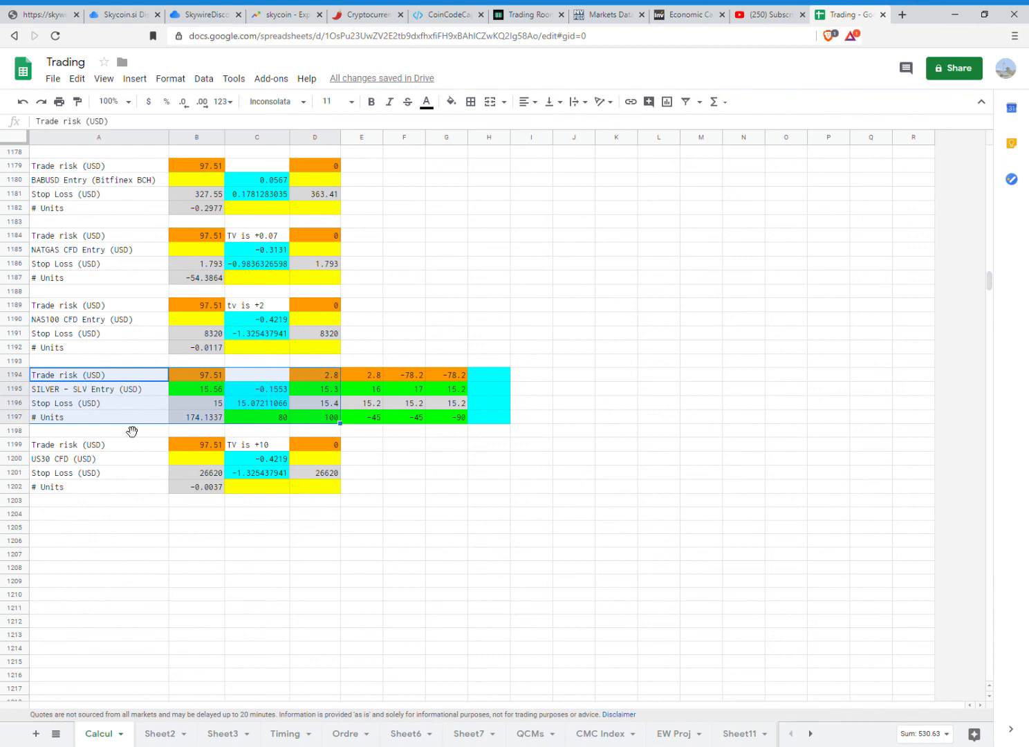
{"action": "key", "text": "ctrl+c"}
{"action": "left_click", "coordinate": [100, 515]}
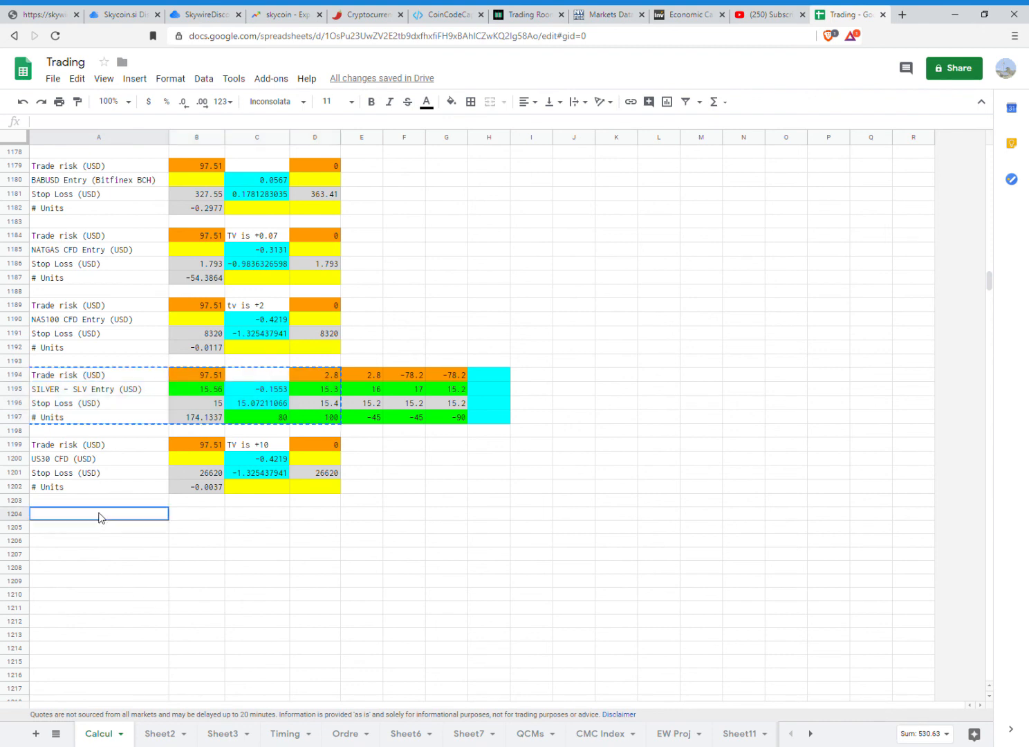
{"action": "key", "text": "ctrl+v"}
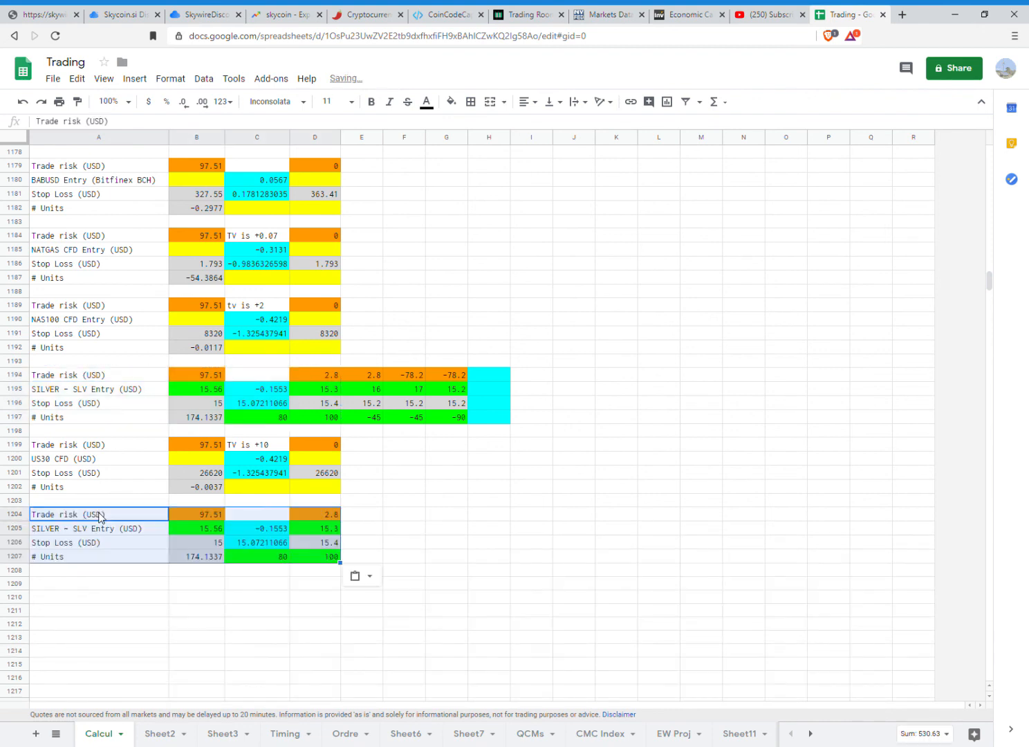
Clear the copied prices in B1205 and D1205 and units in C1207:D1207, and fill those cells with yellow
{"action": "left_click", "coordinate": [191, 527]}
{"action": "left_click", "coordinate": [277, 557], "text": "ctrl"}
{"action": "left_click", "coordinate": [314, 556], "text": "ctrl"}
{"action": "left_click", "coordinate": [315, 530], "text": "ctrl"}
{"action": "key", "text": "Delete"}
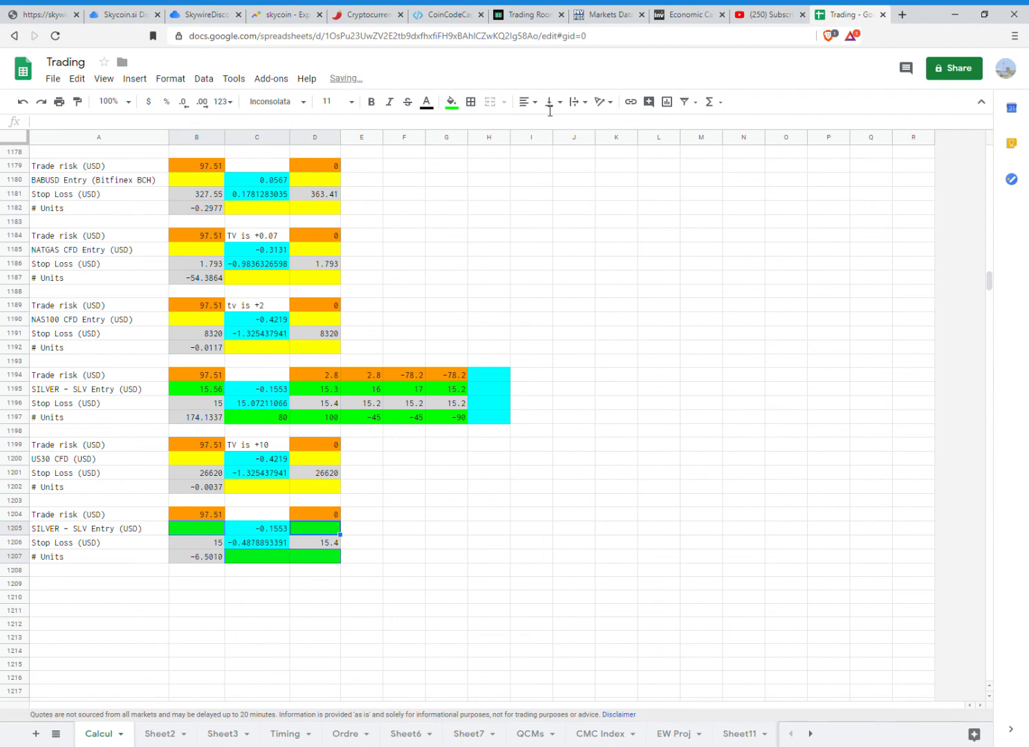
{"action": "left_click", "coordinate": [453, 103]}
{"action": "left_click", "coordinate": [502, 161]}
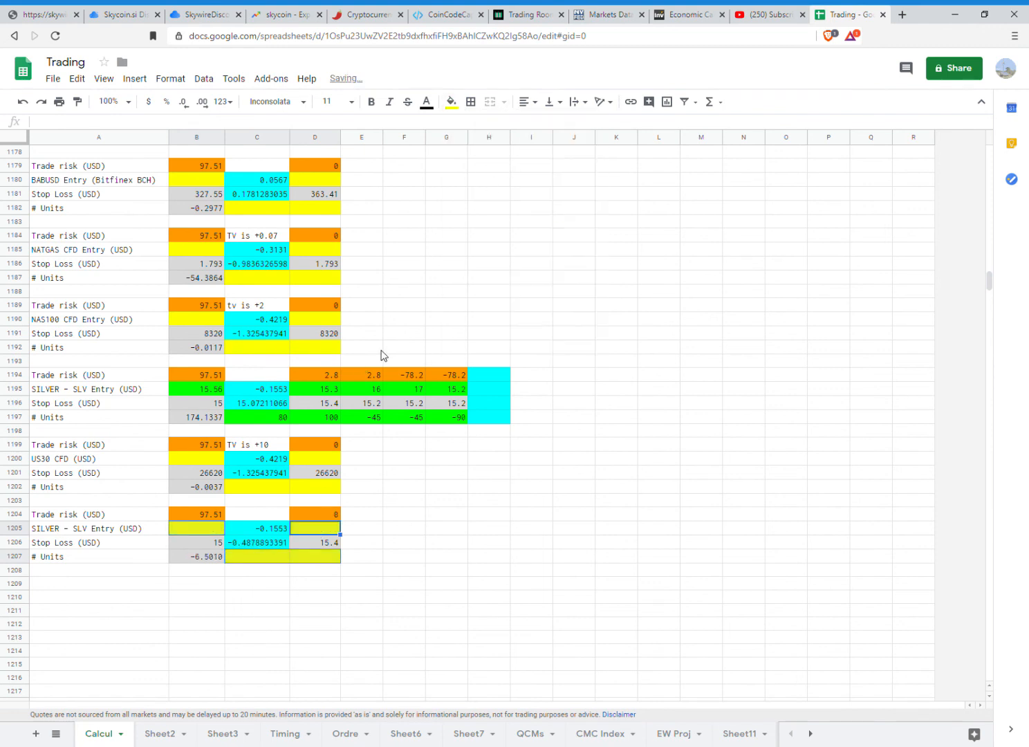
Hide rows 1194 to 1198 containing the closed SILVER - SLV trade
{"action": "left_click", "coordinate": [17, 377]}
{"action": "left_click_drag", "start_coordinate": [19, 382], "coordinate": [17, 430]}
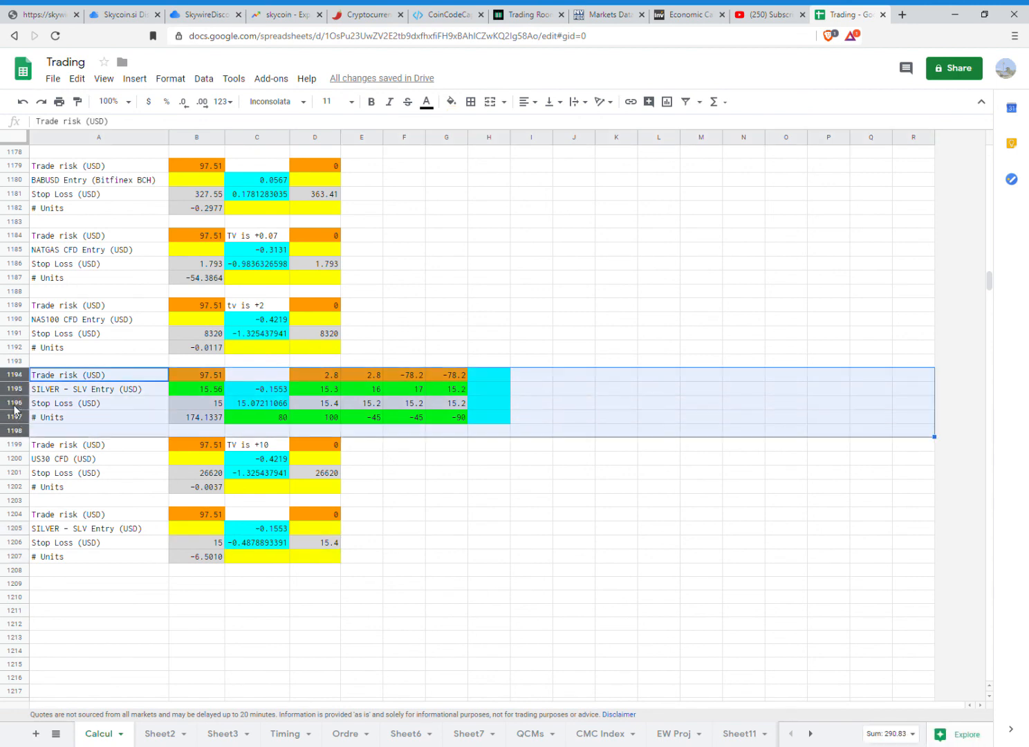
{"action": "right_click", "coordinate": [20, 410]}
{"action": "left_click", "coordinate": [63, 536]}
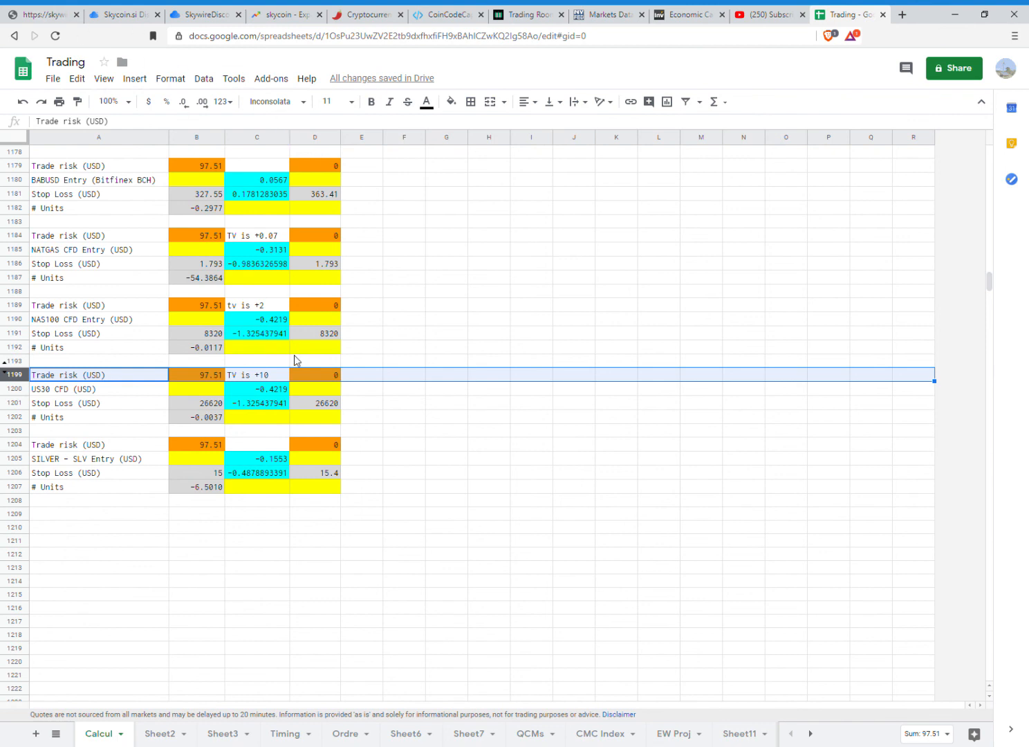
{"action": "left_click", "coordinate": [412, 390]}
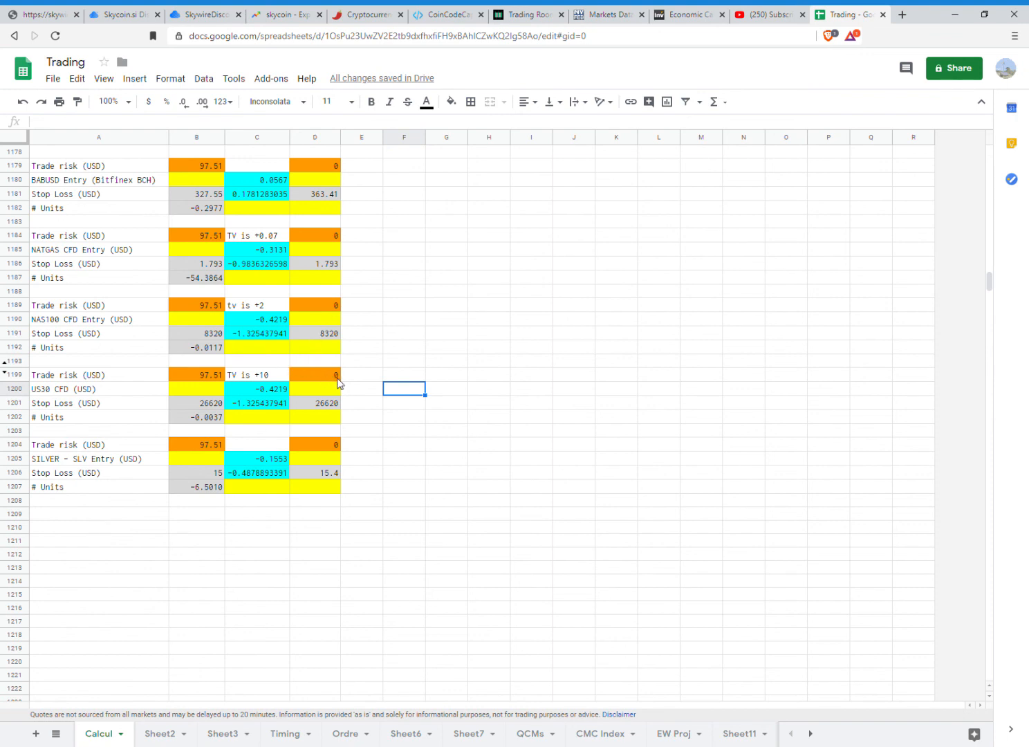
Examine the NAS100 CFD values in C1190:C1191 and the TV offset notes in C1184 and C1189
{"action": "left_click_drag", "start_coordinate": [259, 319], "coordinate": [259, 332]}
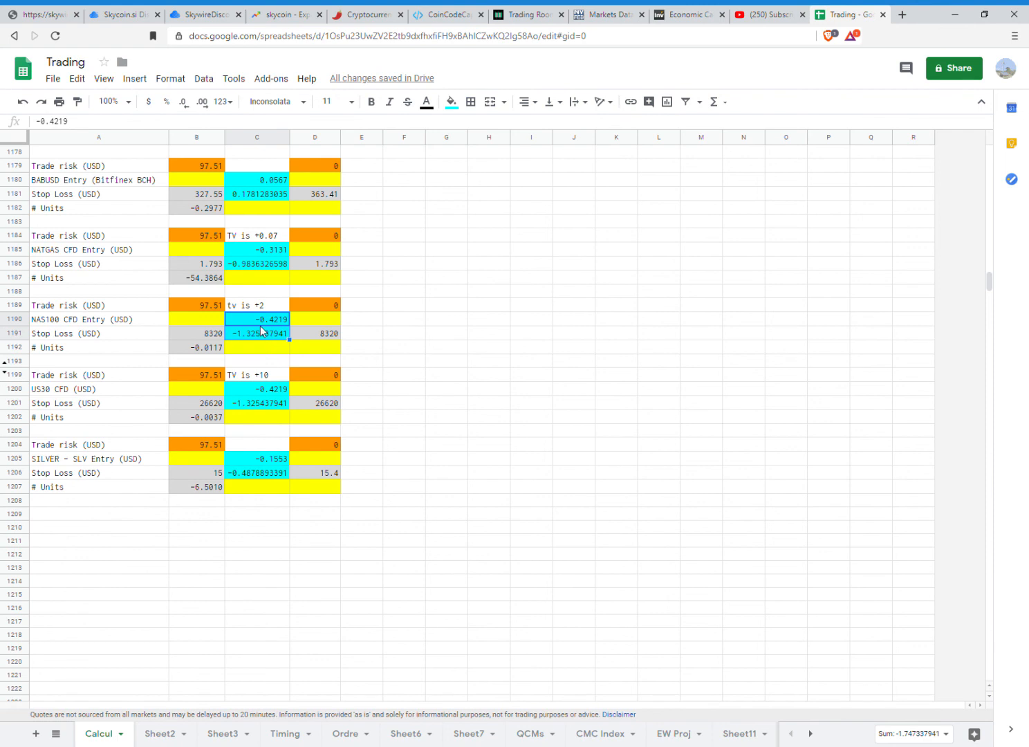
{"action": "left_click", "coordinate": [255, 235]}
{"action": "left_click", "coordinate": [250, 308]}
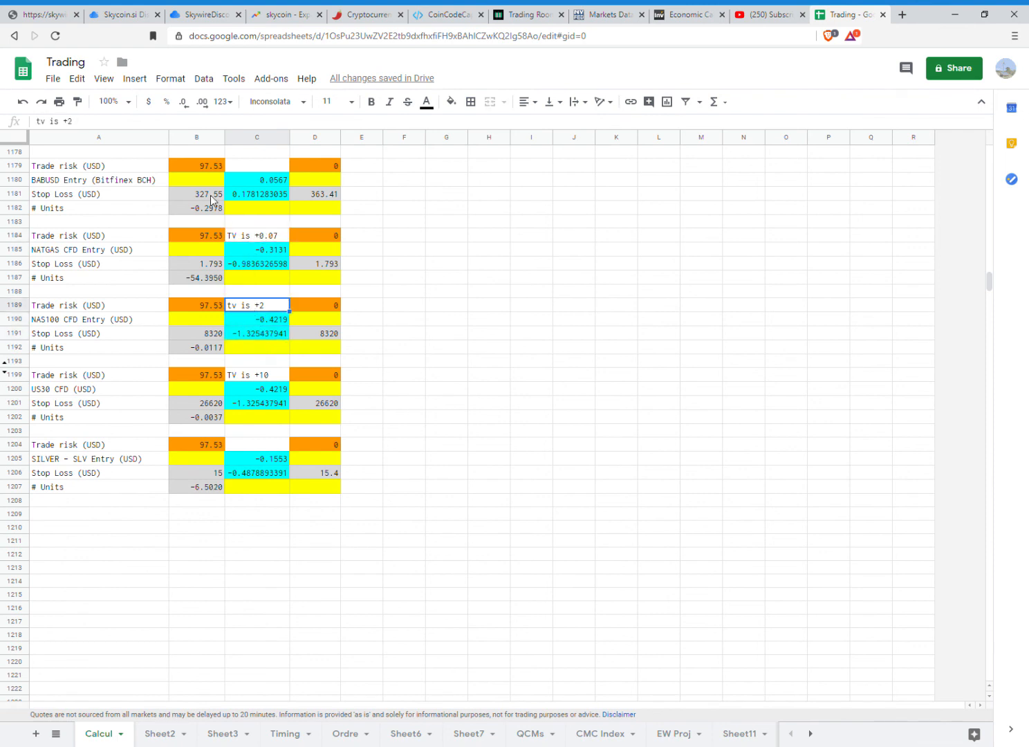